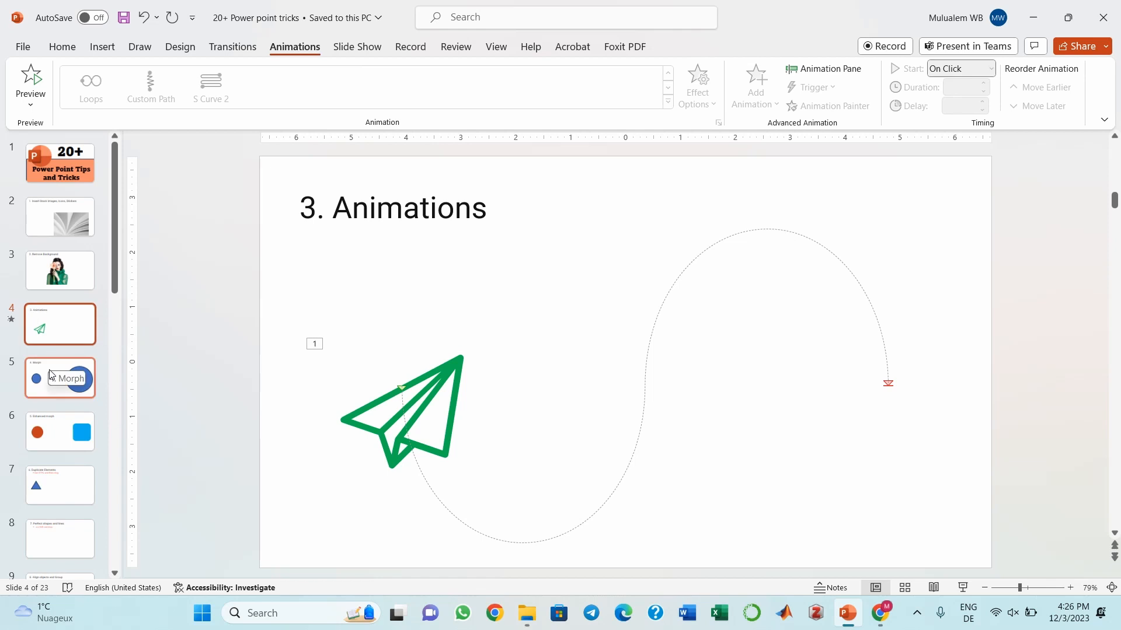
# Step: Duplicate slide 5, "4. Morph", which holds the small and large blue circles
pyautogui.click(51, 371)
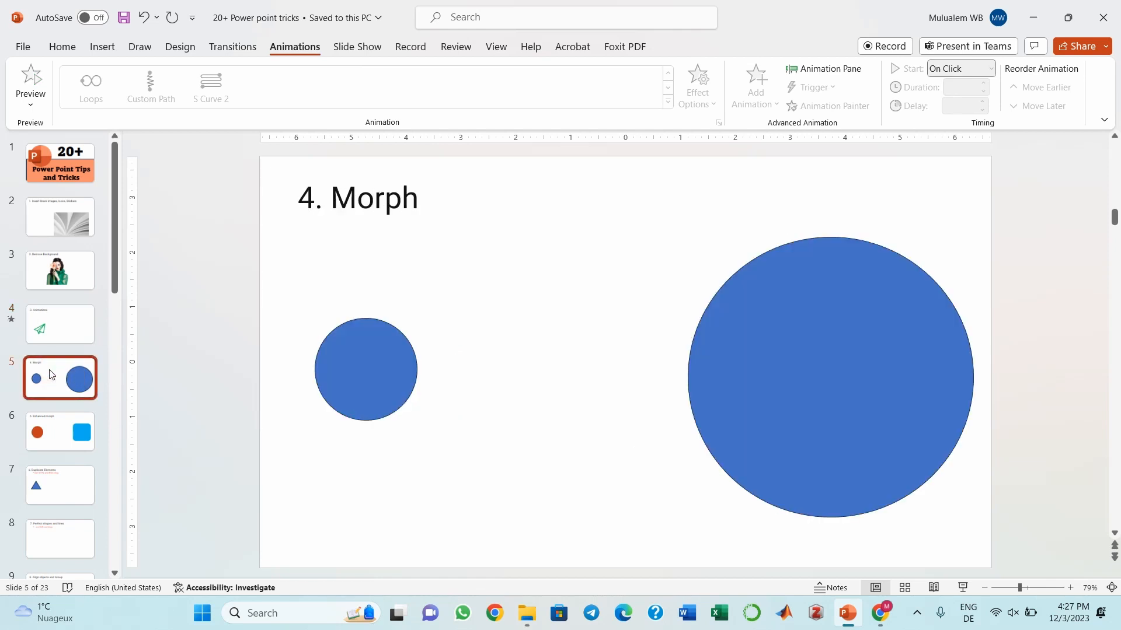
pyautogui.click(345, 354)
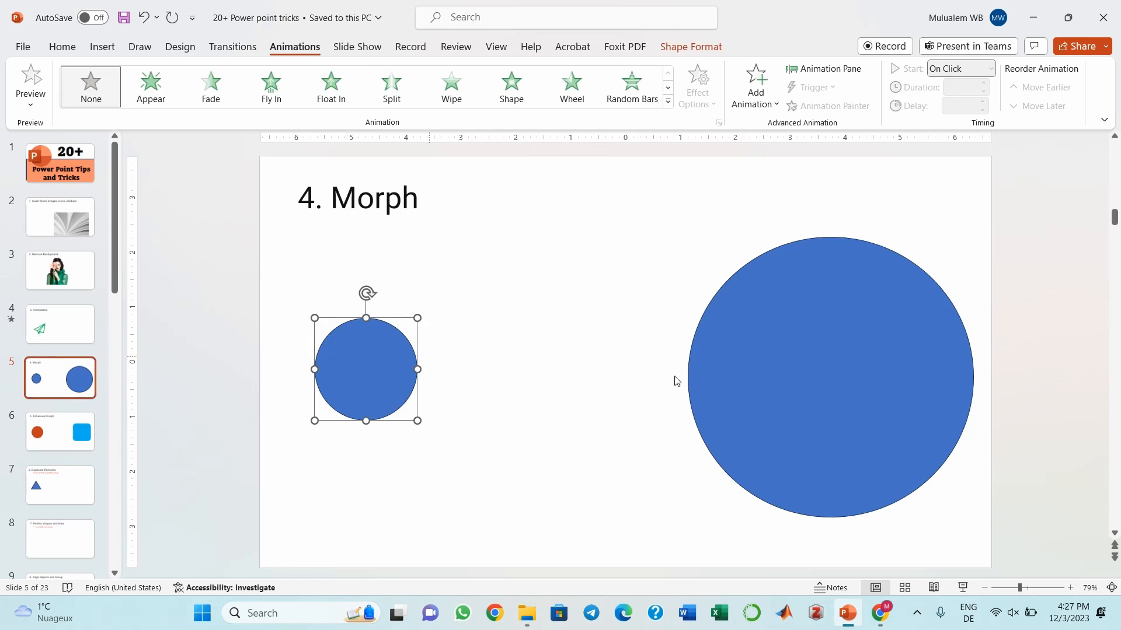
pyautogui.click(765, 383)
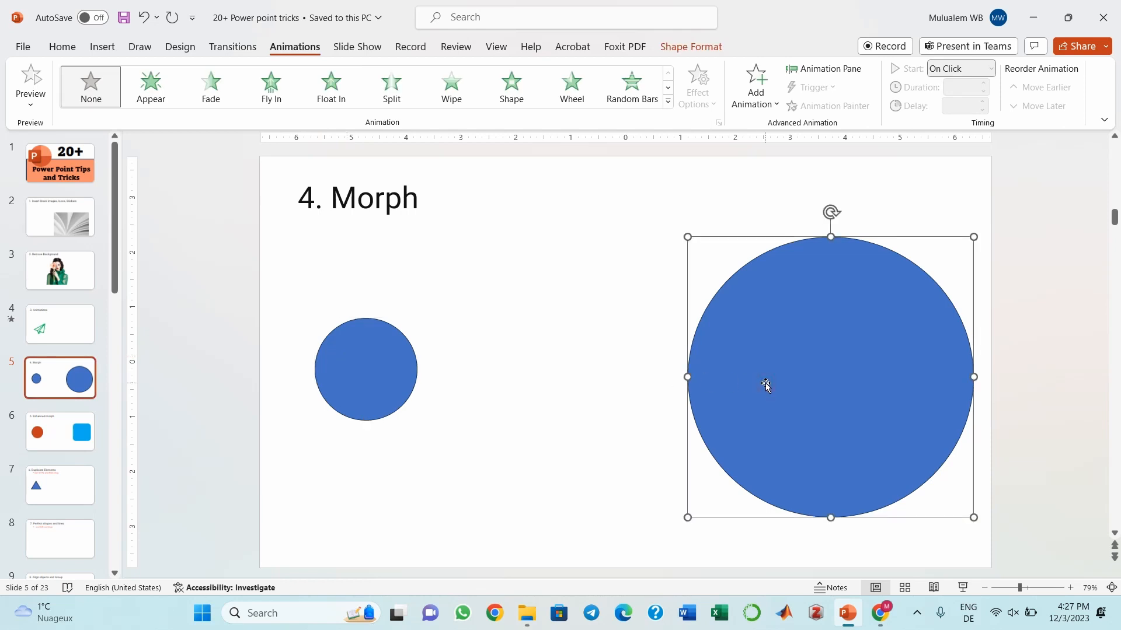
pyautogui.click(441, 394)
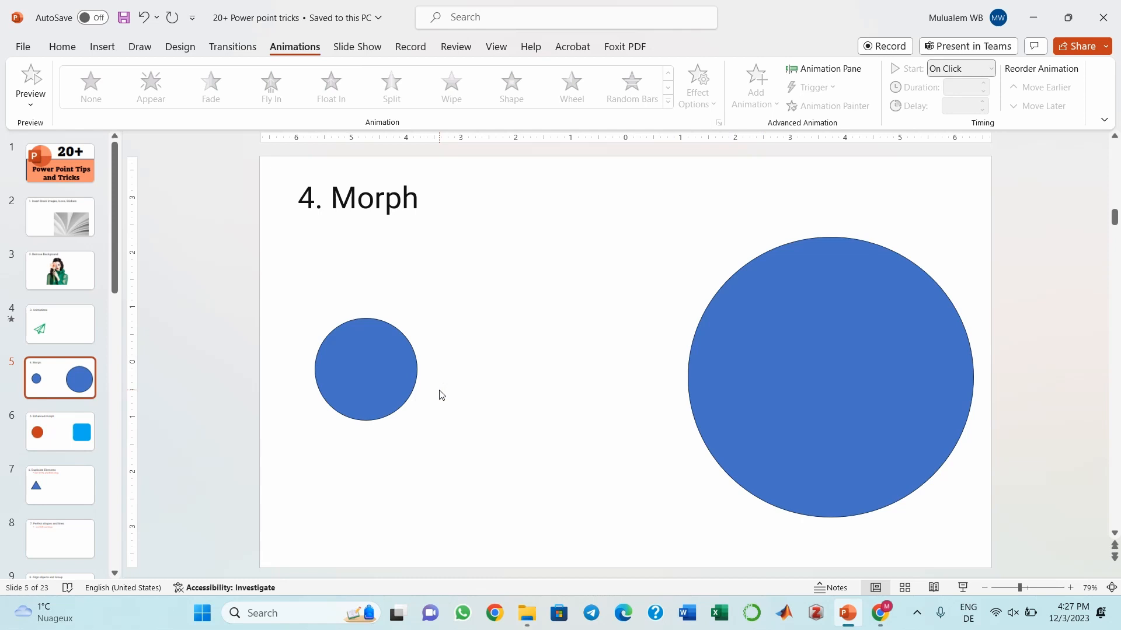
pyautogui.click(48, 386)
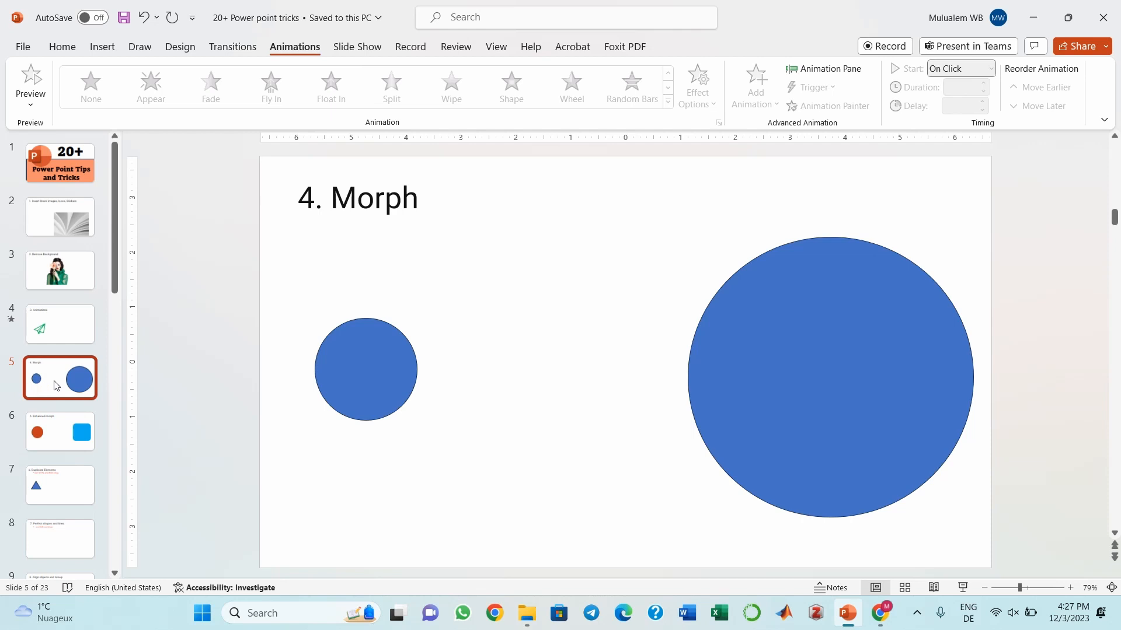
pyautogui.rightClick(57, 386)
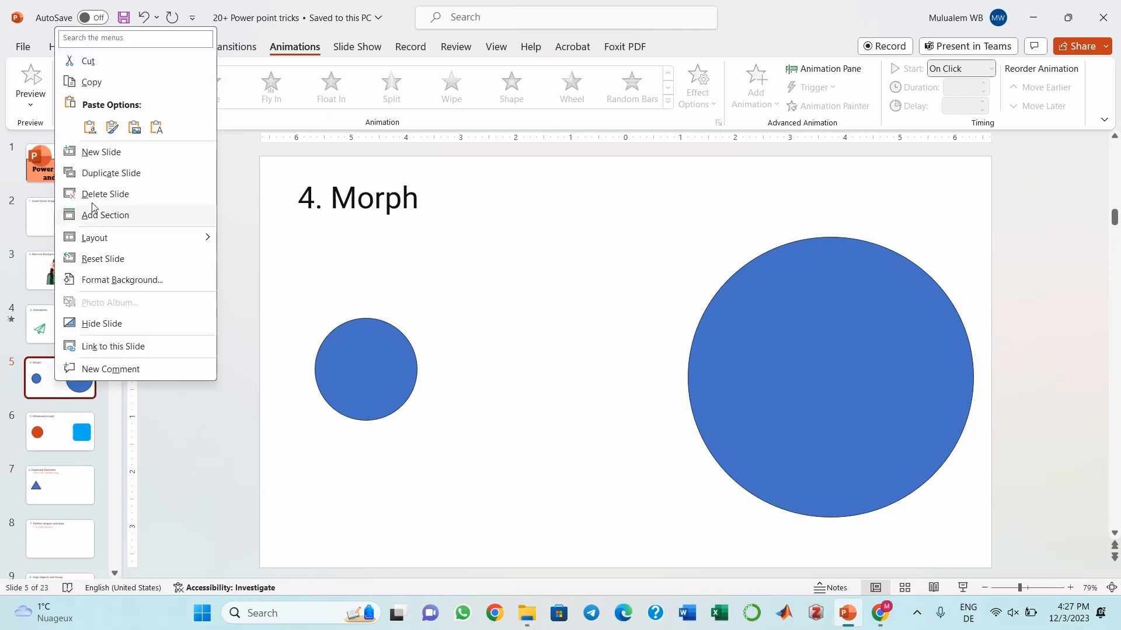
pyautogui.click(106, 173)
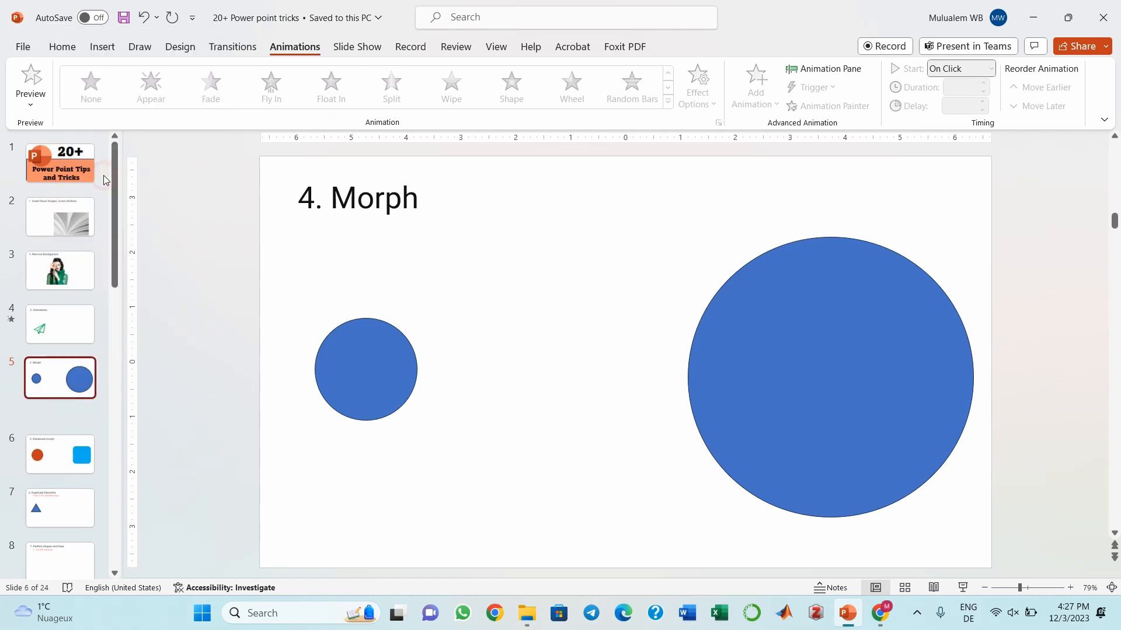
# Step: Delete the large circle from slide 5 and the small circle from its duplicate, slide 6
pyautogui.click(73, 393)
pyautogui.click(757, 378)
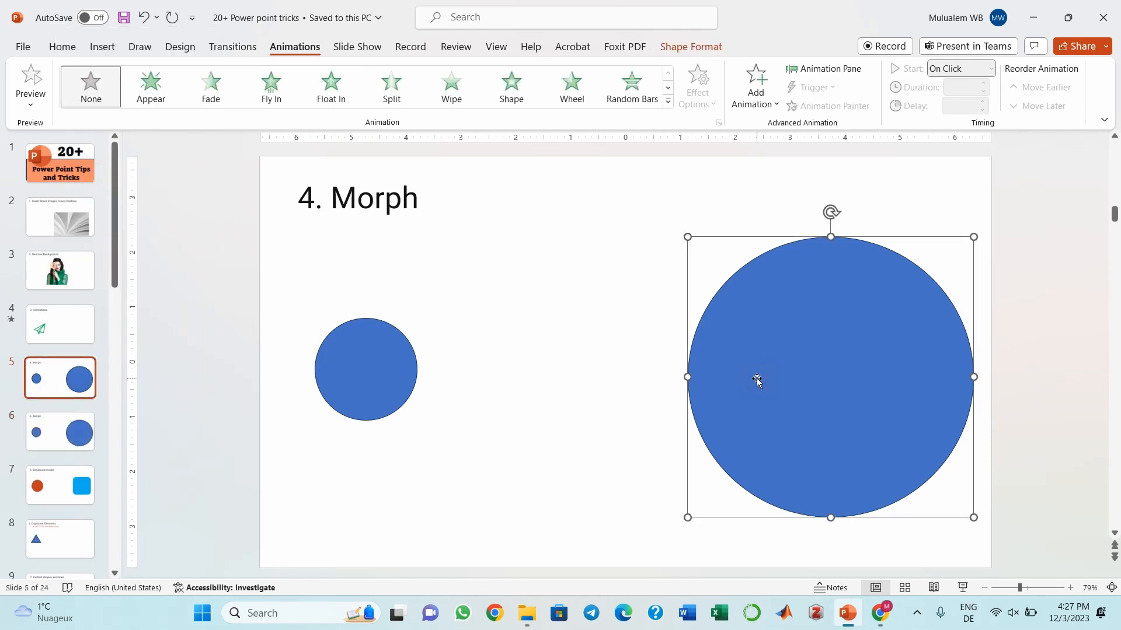
pyautogui.press('Delete')
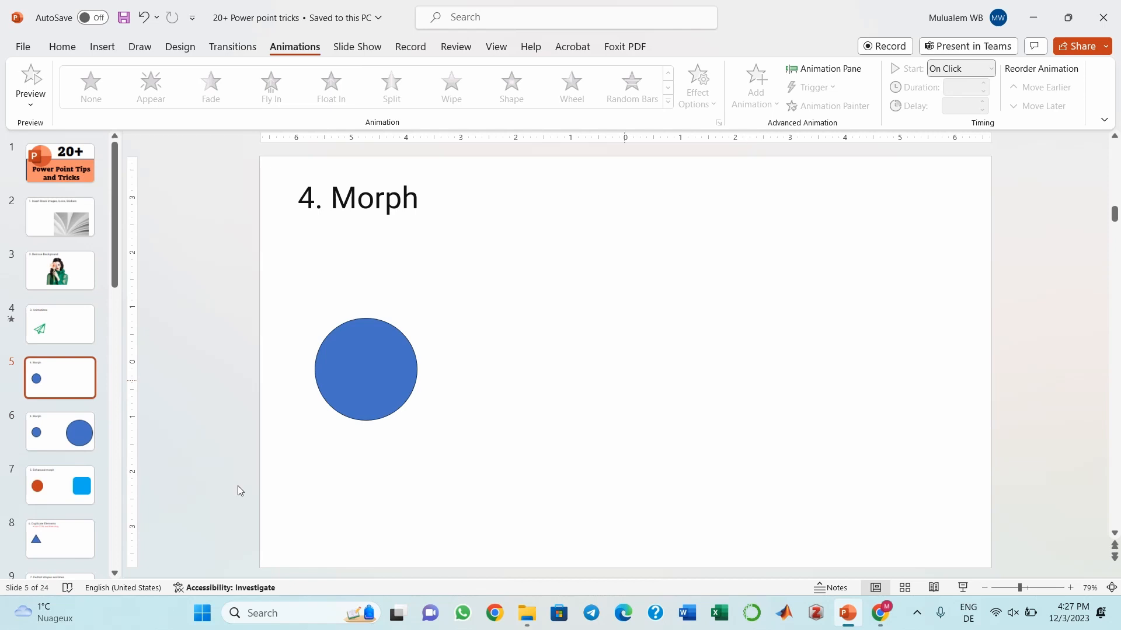
pyautogui.click(27, 442)
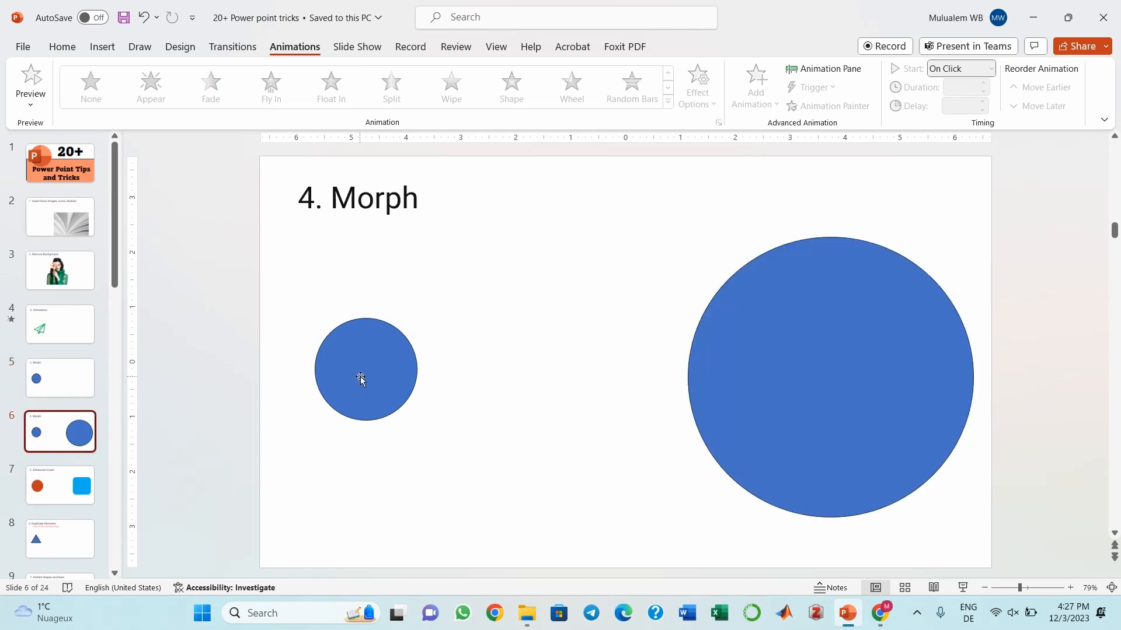
pyautogui.click(361, 378)
pyautogui.press('Delete')
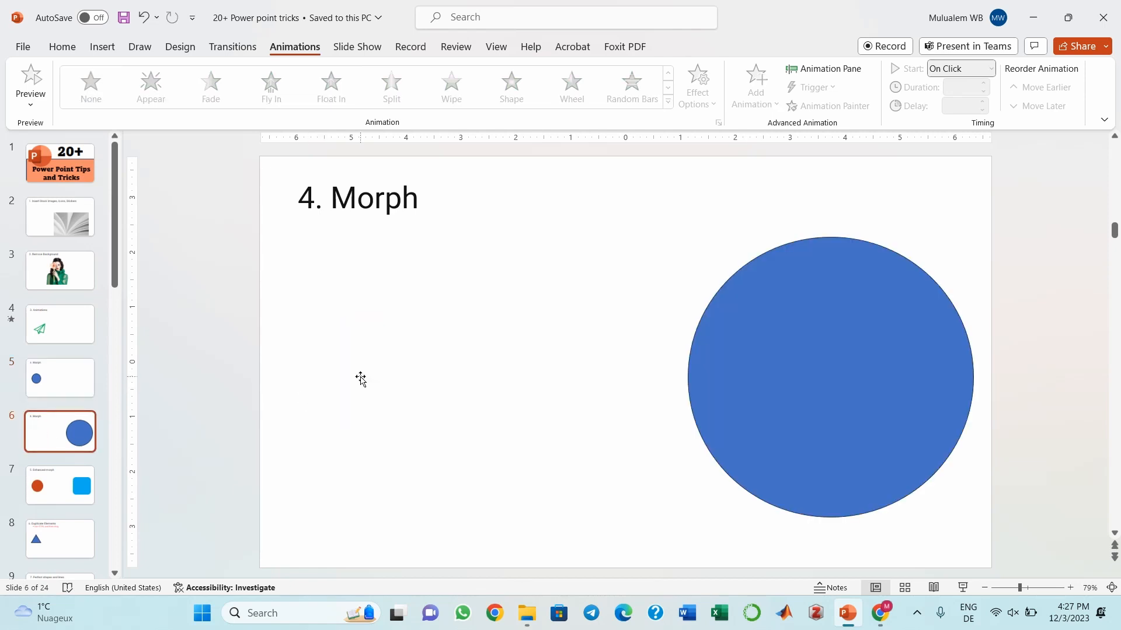
pyautogui.click(38, 381)
pyautogui.click(350, 348)
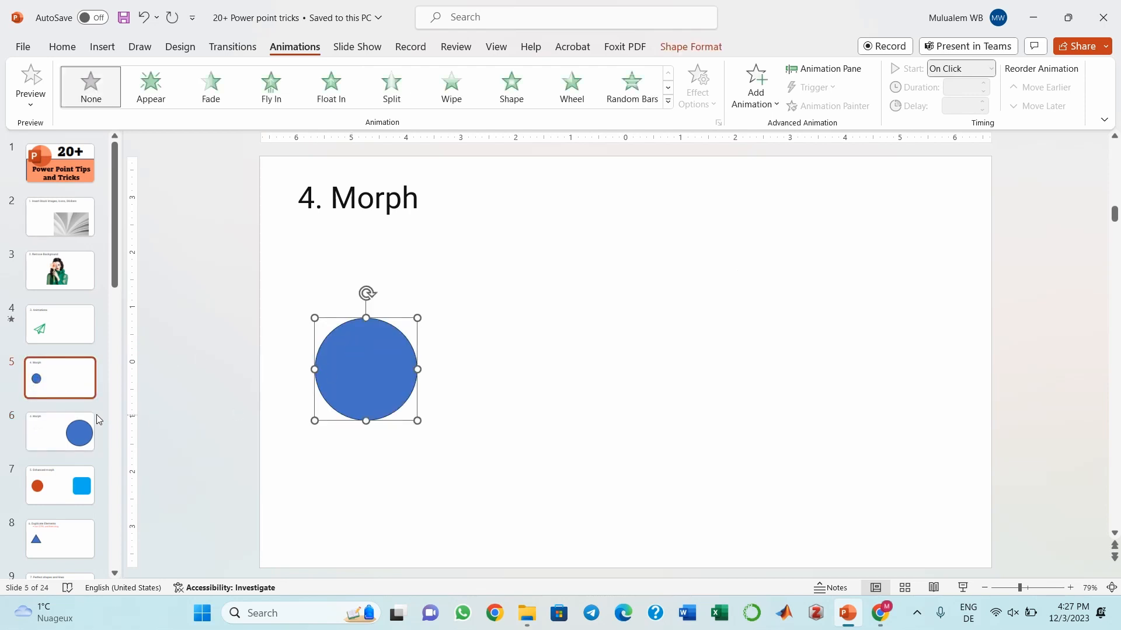
pyautogui.click(69, 423)
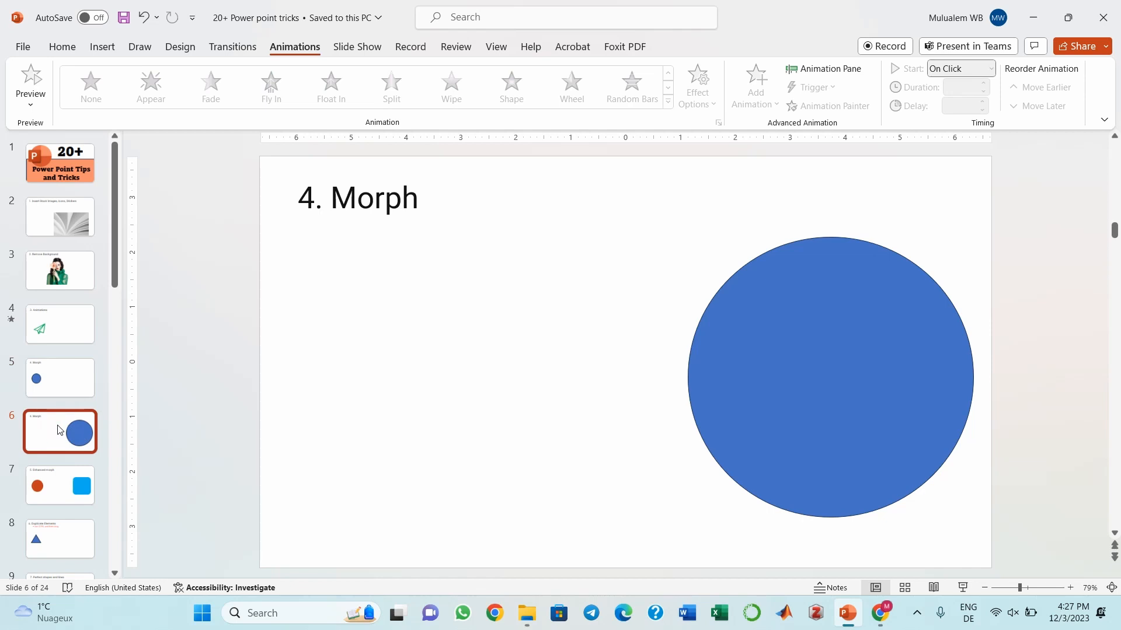
# Step: Apply the Morph transition to slides 5 and 6
pyautogui.click(71, 375)
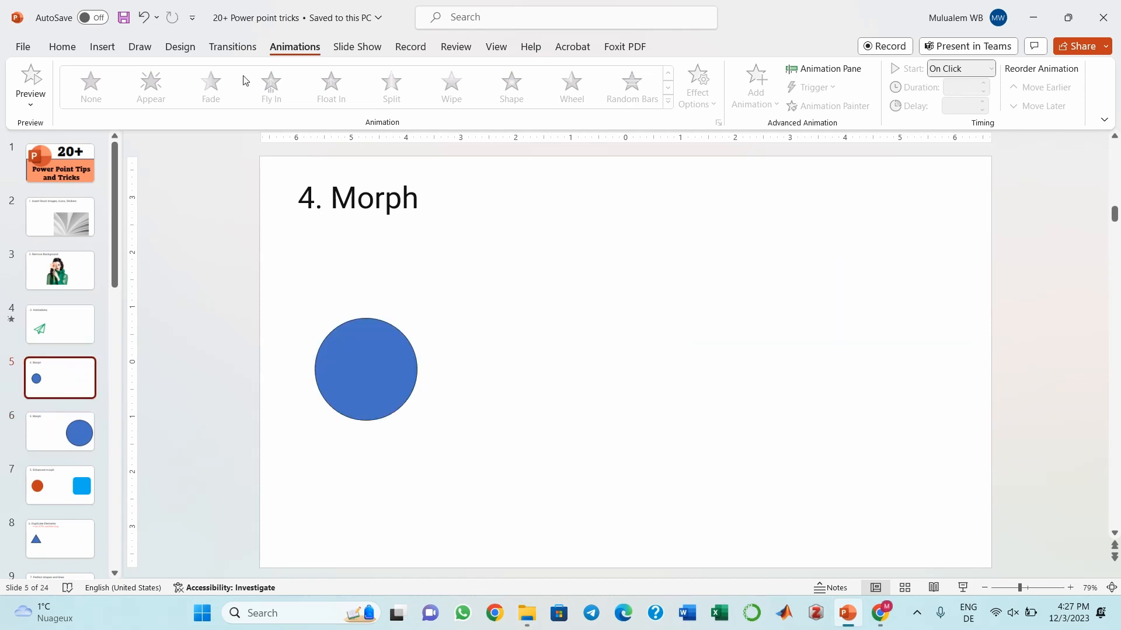
pyautogui.click(234, 50)
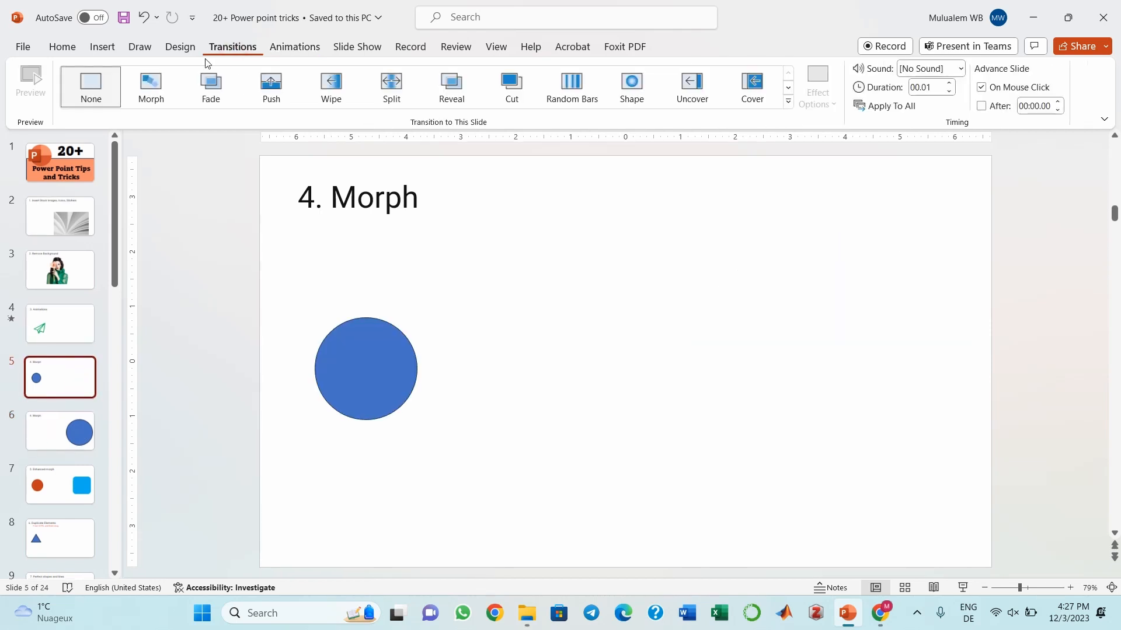
pyautogui.click(146, 87)
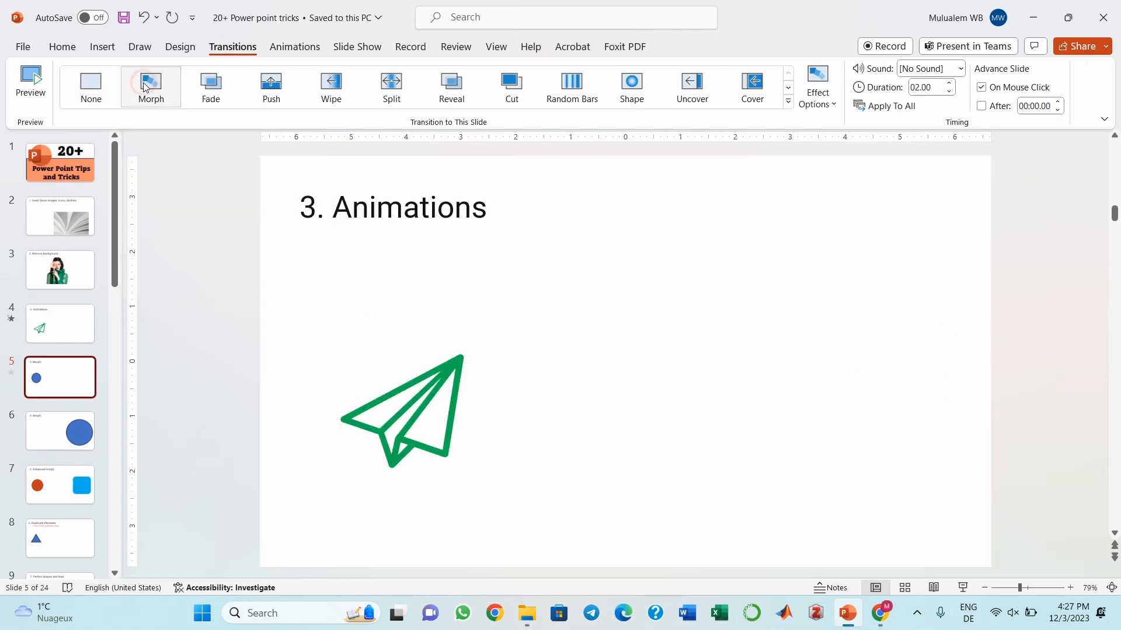
pyautogui.click(66, 436)
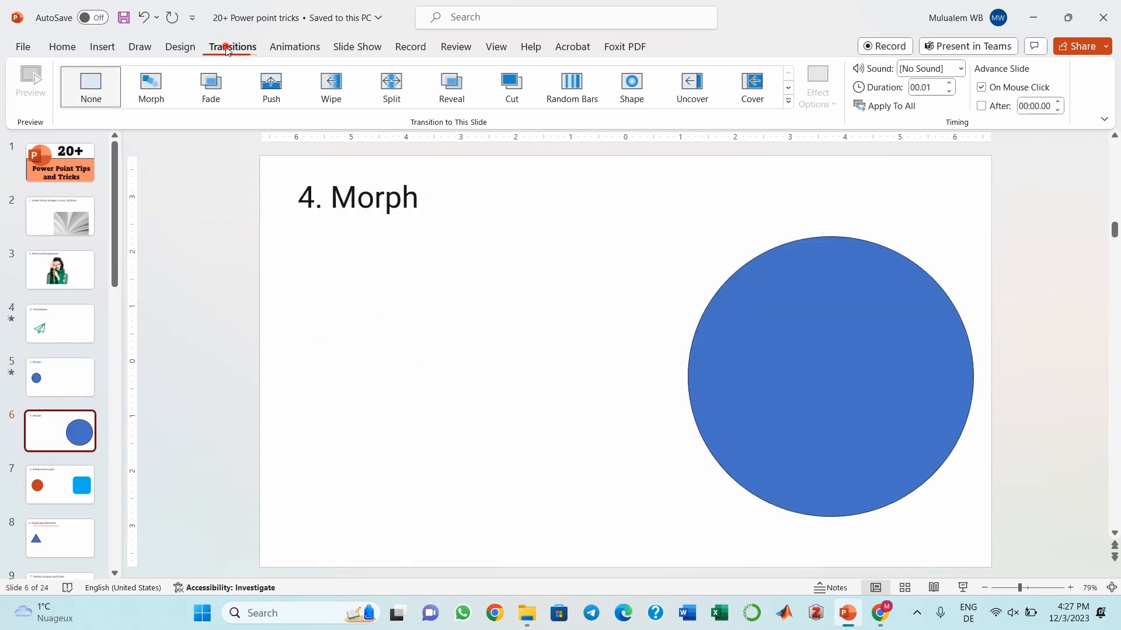
pyautogui.click(146, 85)
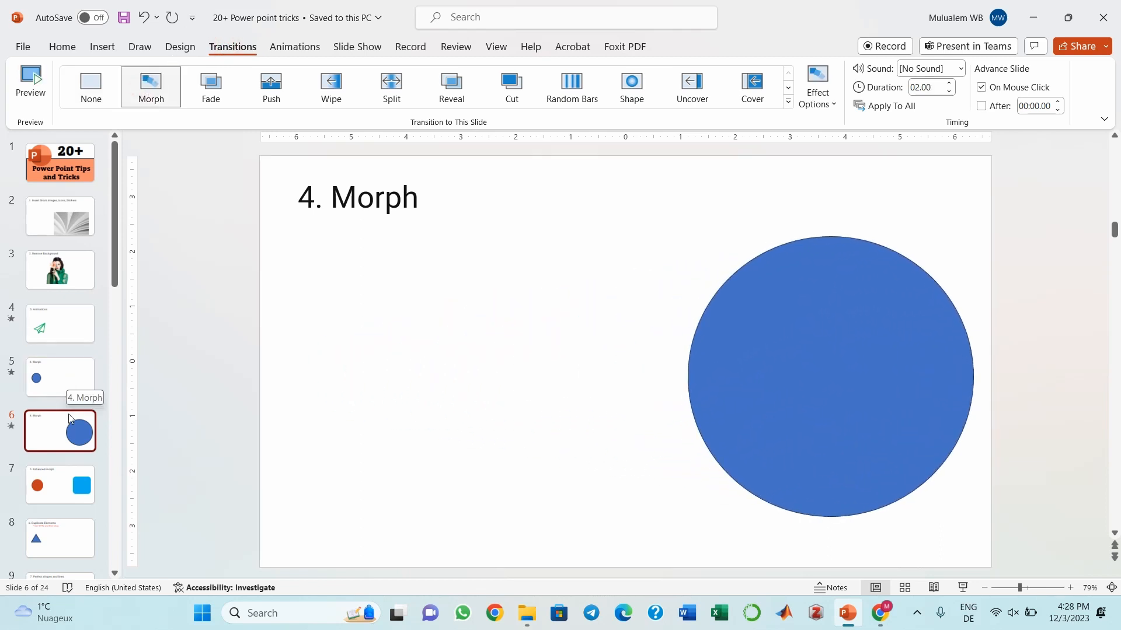
# Step: Preview the Morph transition on slide 6, and play the circle slides in the slide show
pyautogui.click(30, 77)
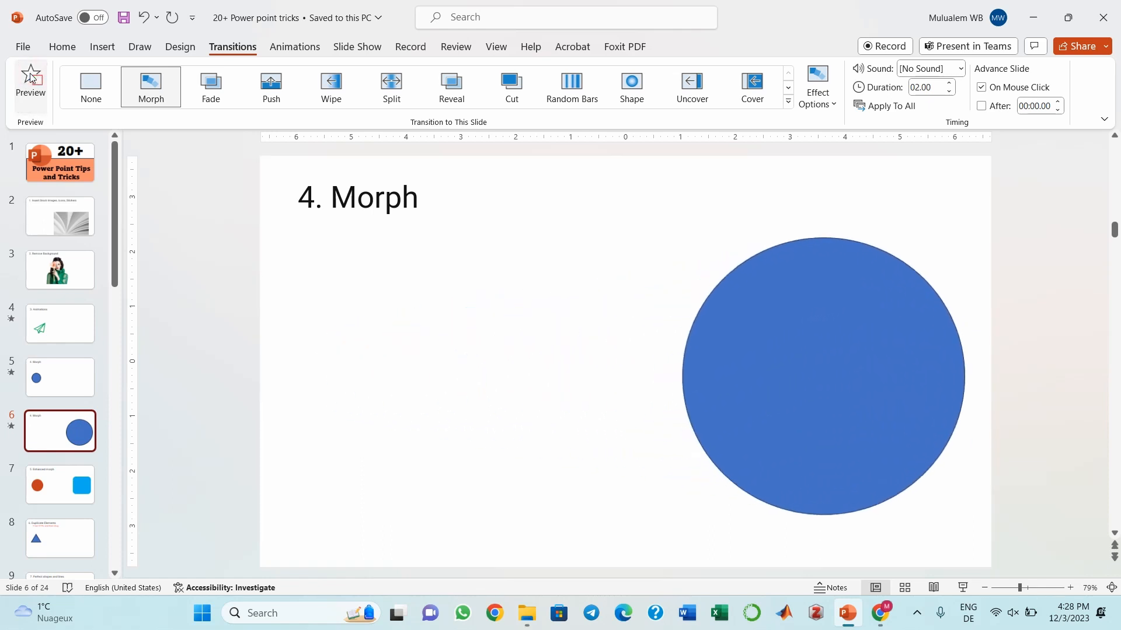
pyautogui.click(31, 77)
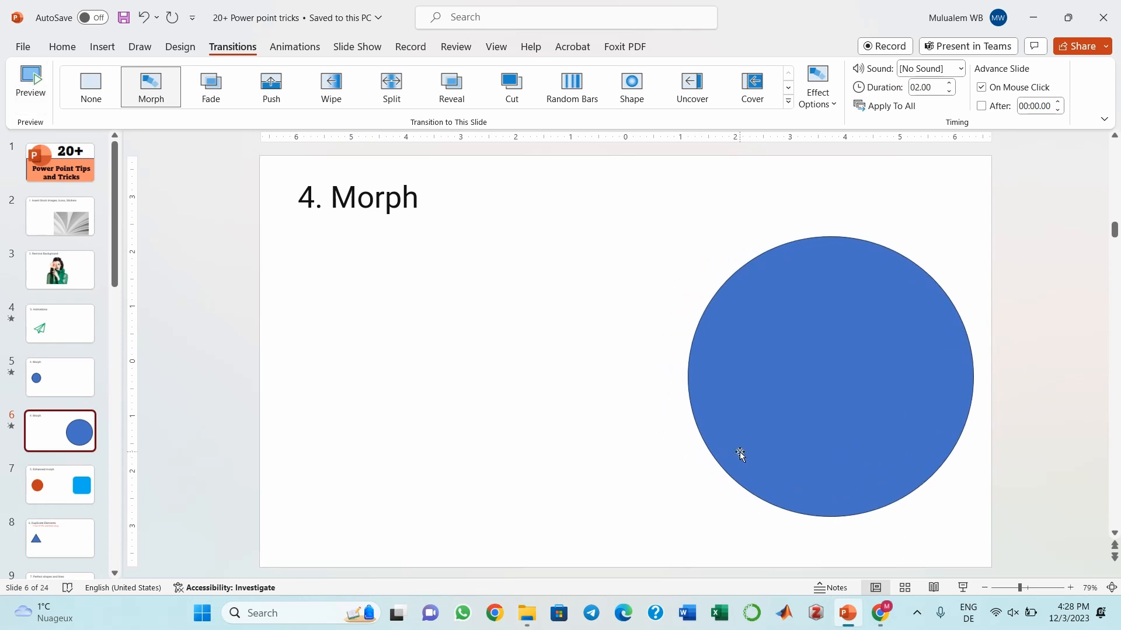
pyautogui.click(964, 589)
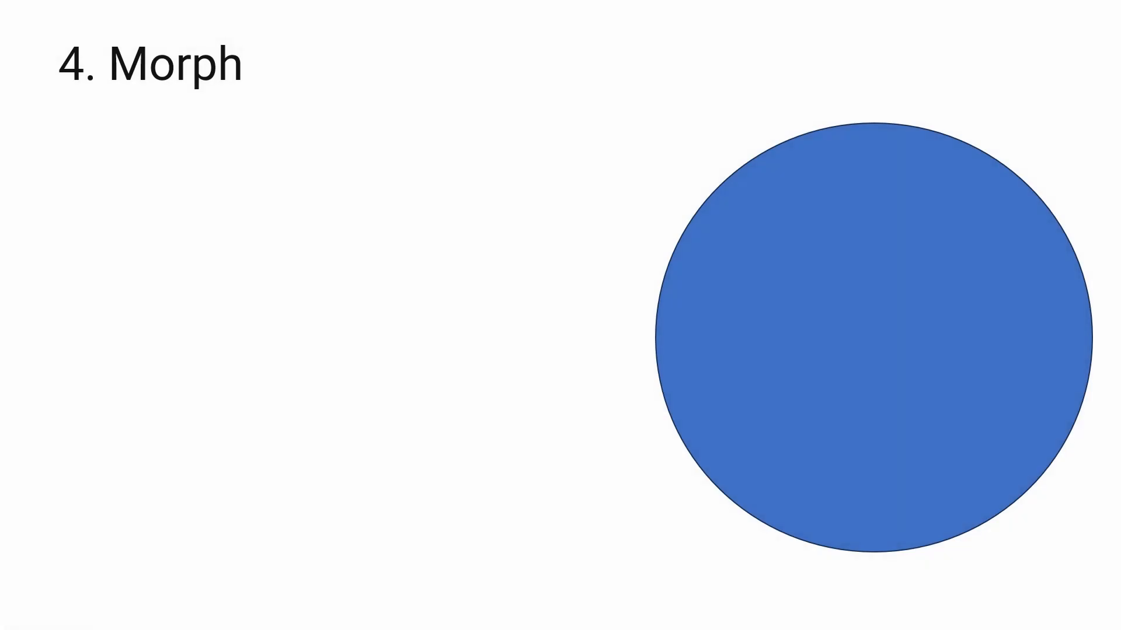
pyautogui.press('Right')
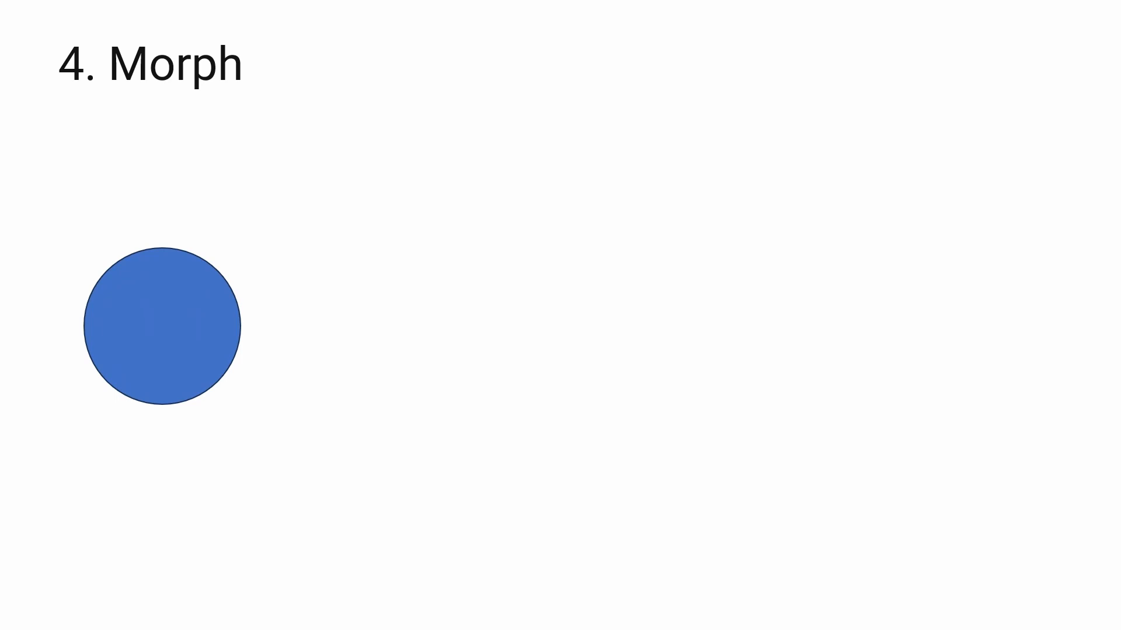
pyautogui.press('Right')
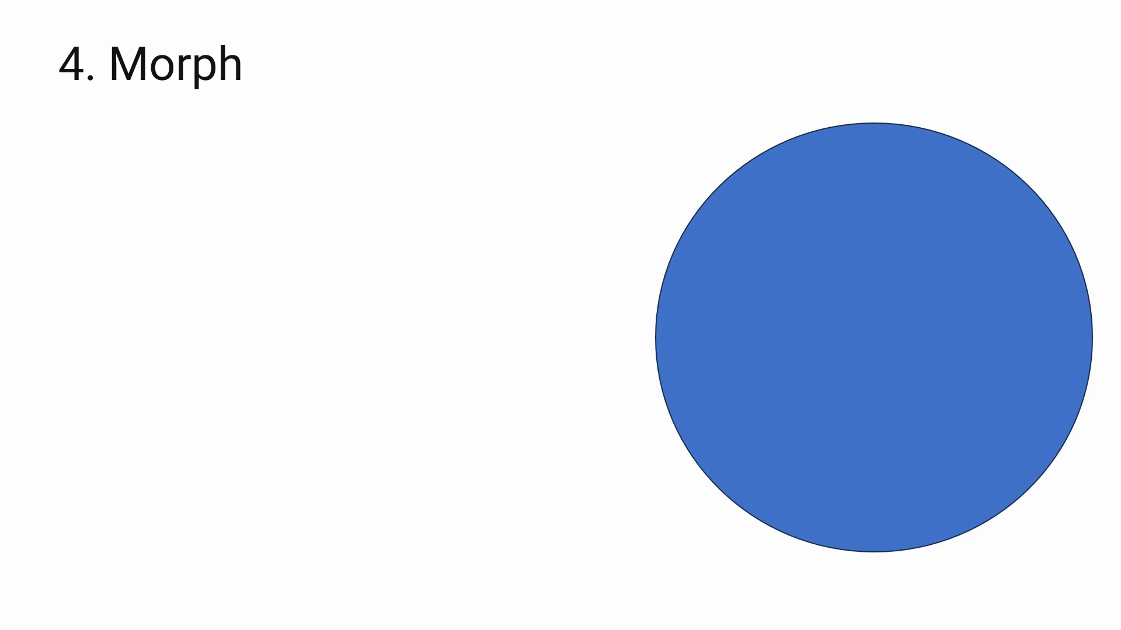
pyautogui.press('Escape')
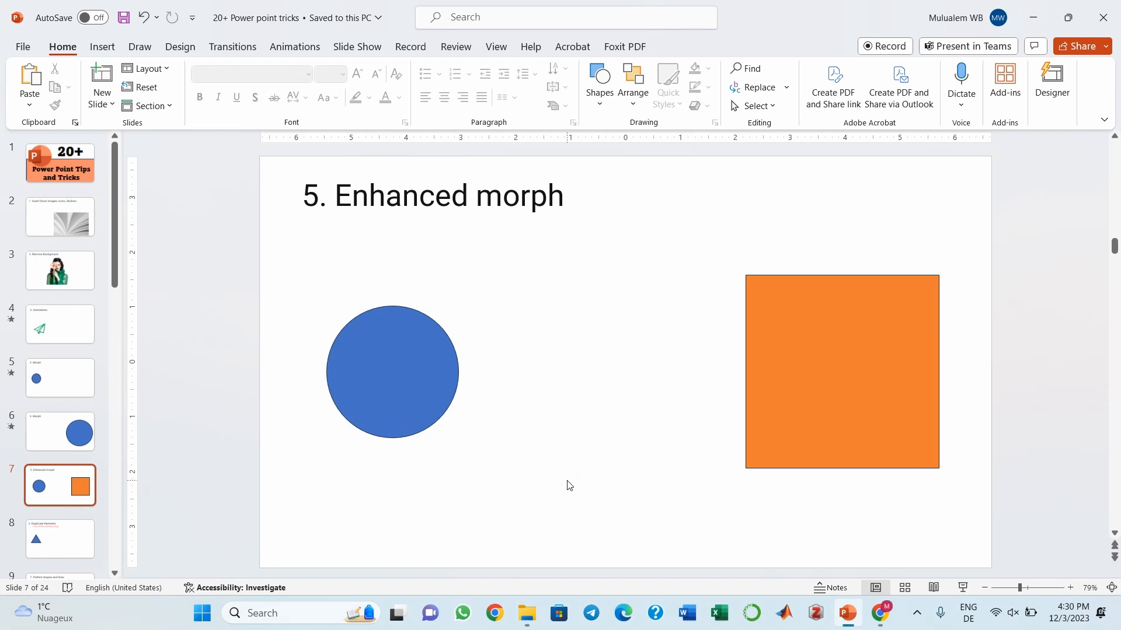
# Step: Duplicate slide 7, "5. Enhanced morph", which holds the blue circle and the orange square
pyautogui.click(388, 413)
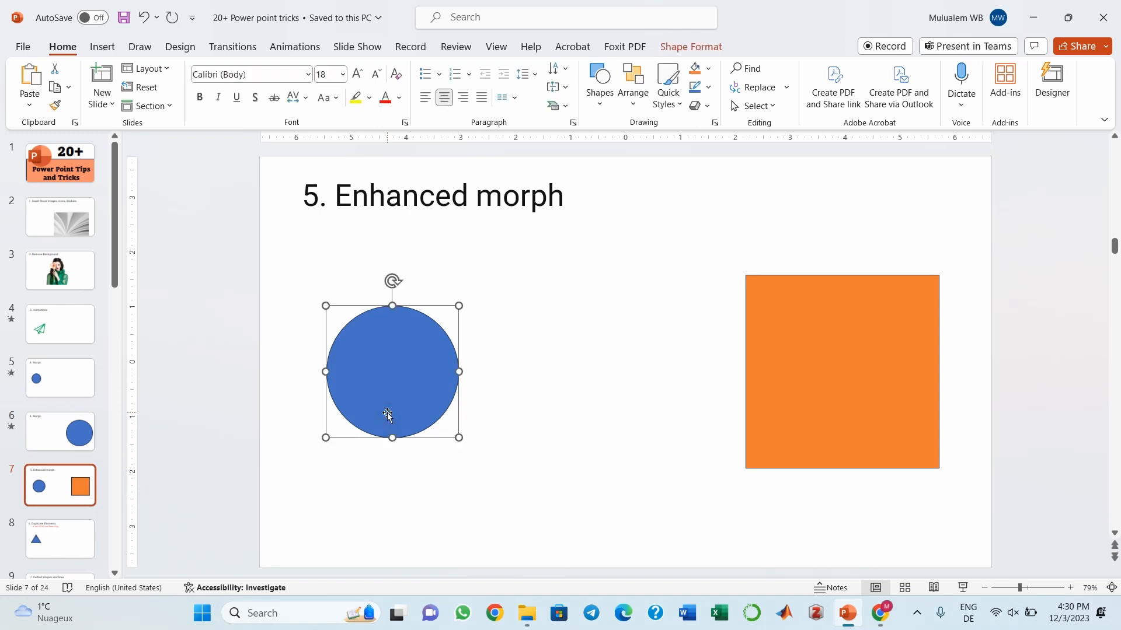
pyautogui.click(860, 421)
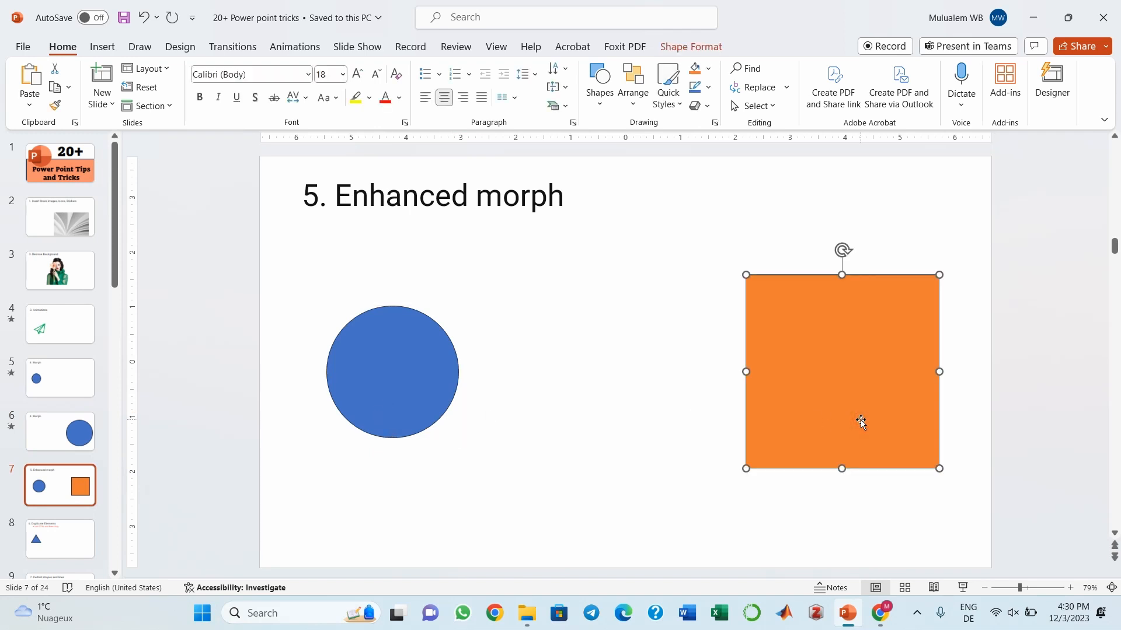
pyautogui.click(349, 375)
pyautogui.click(773, 400)
pyautogui.click(56, 496)
pyautogui.rightClick(56, 496)
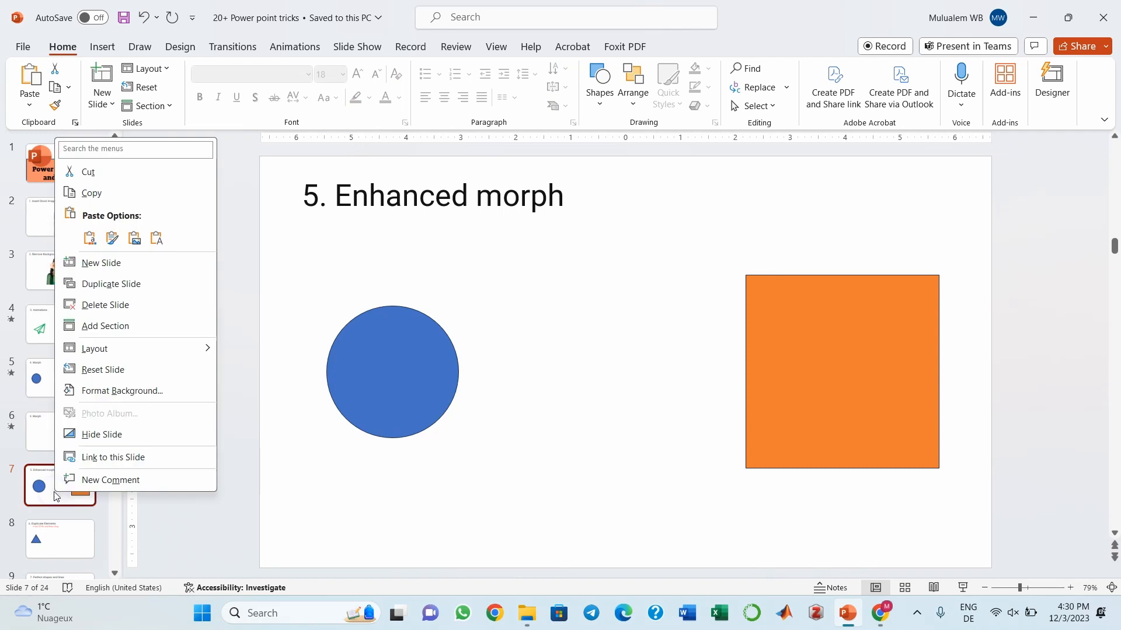
pyautogui.click(107, 290)
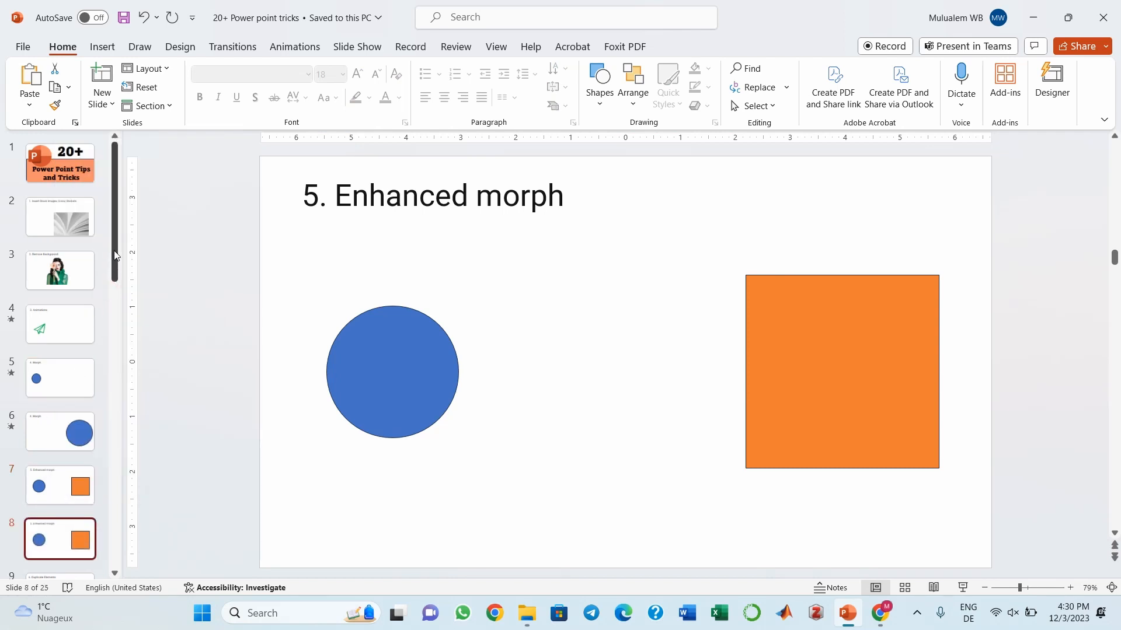
# Step: Delete the orange square from slide 7 and the blue circle from its duplicate, slide 8
pyautogui.scroll(-3, 118, 284)
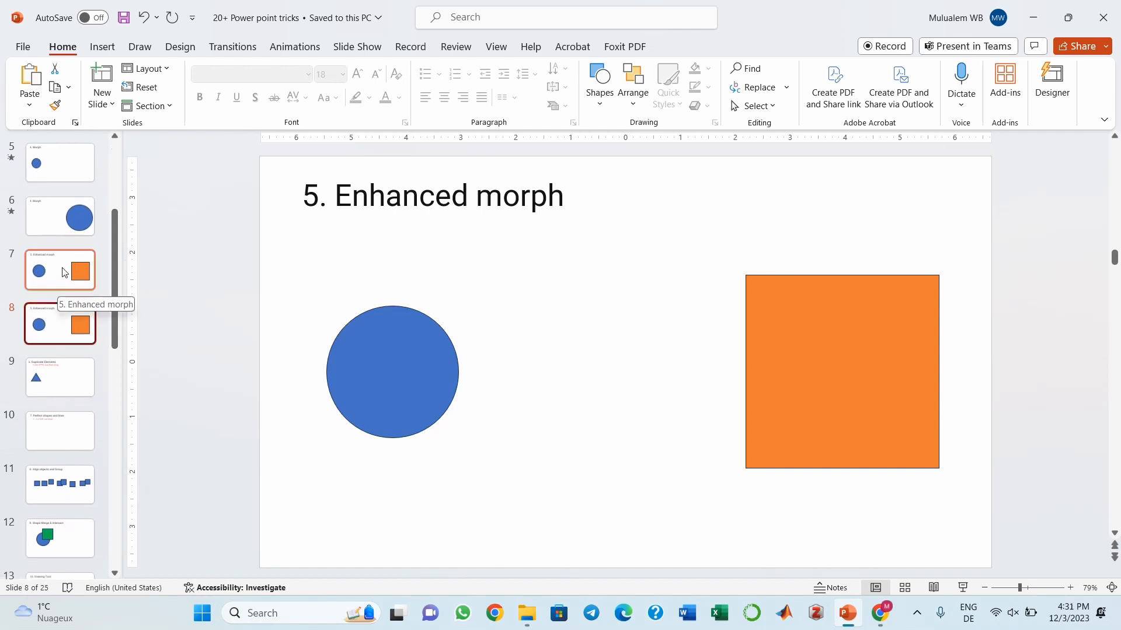
pyautogui.click(65, 272)
pyautogui.click(845, 403)
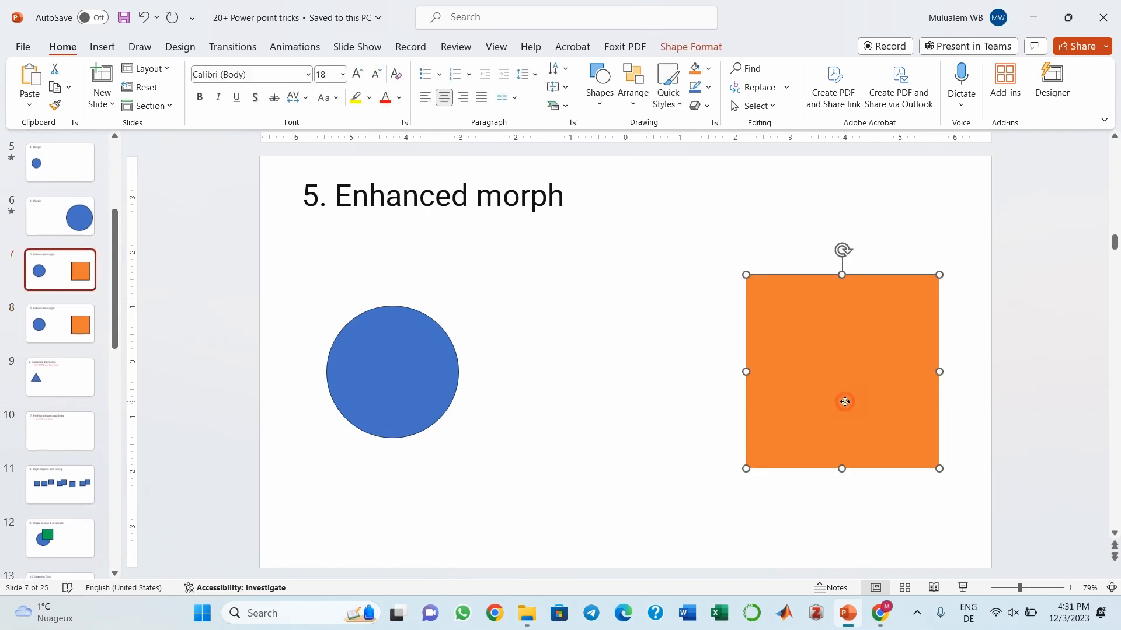
pyautogui.press('Delete')
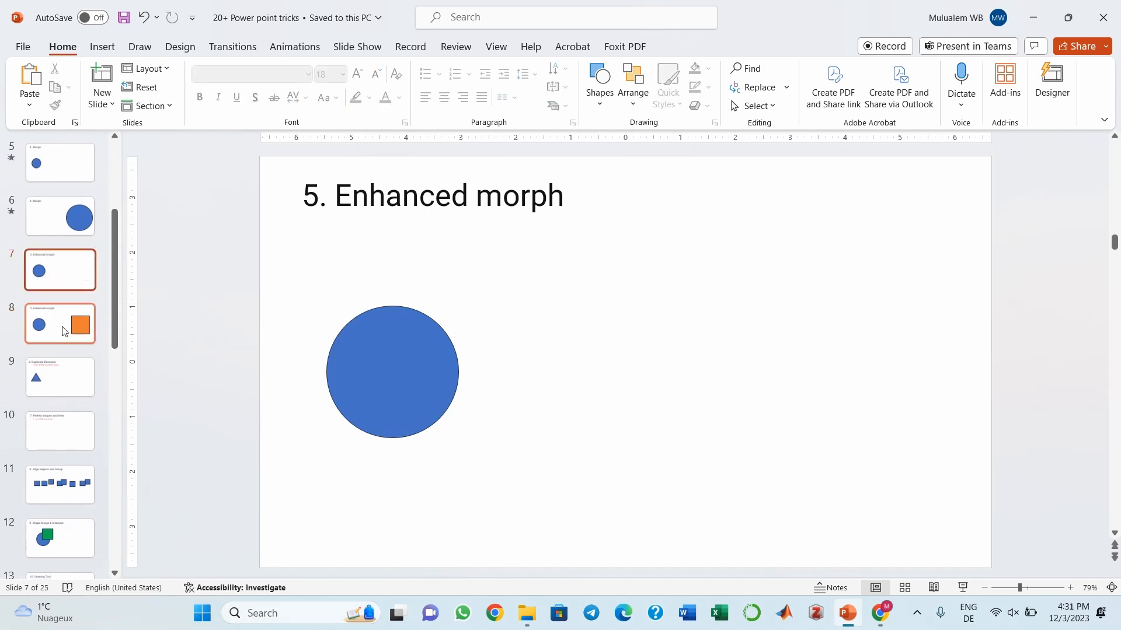
pyautogui.click(65, 331)
pyautogui.click(348, 372)
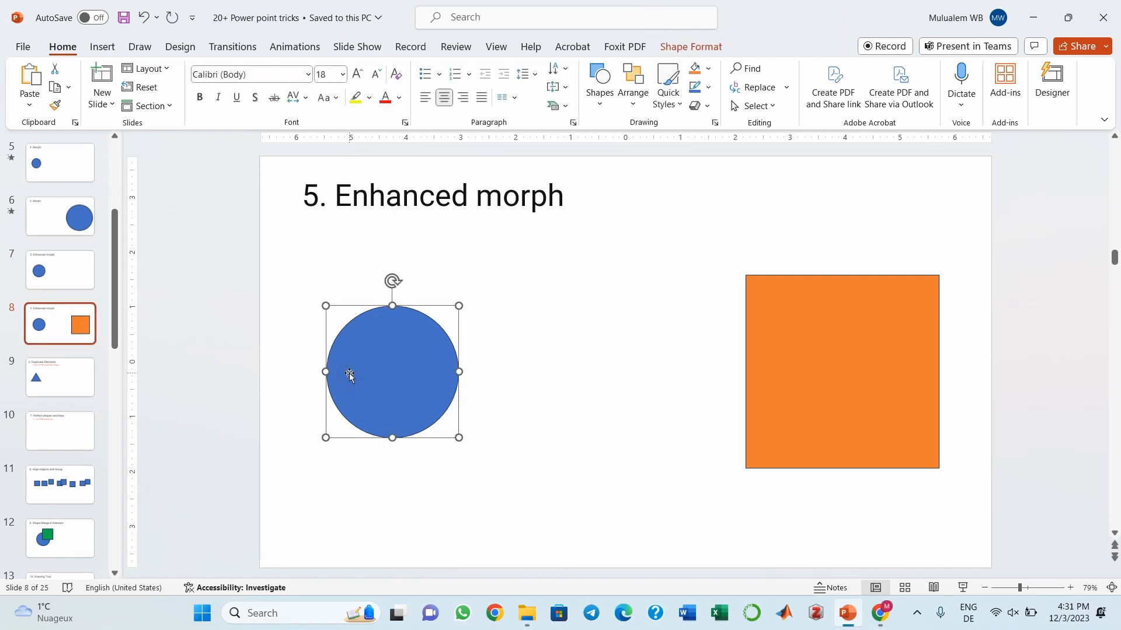
pyautogui.press('Delete')
pyautogui.click(68, 267)
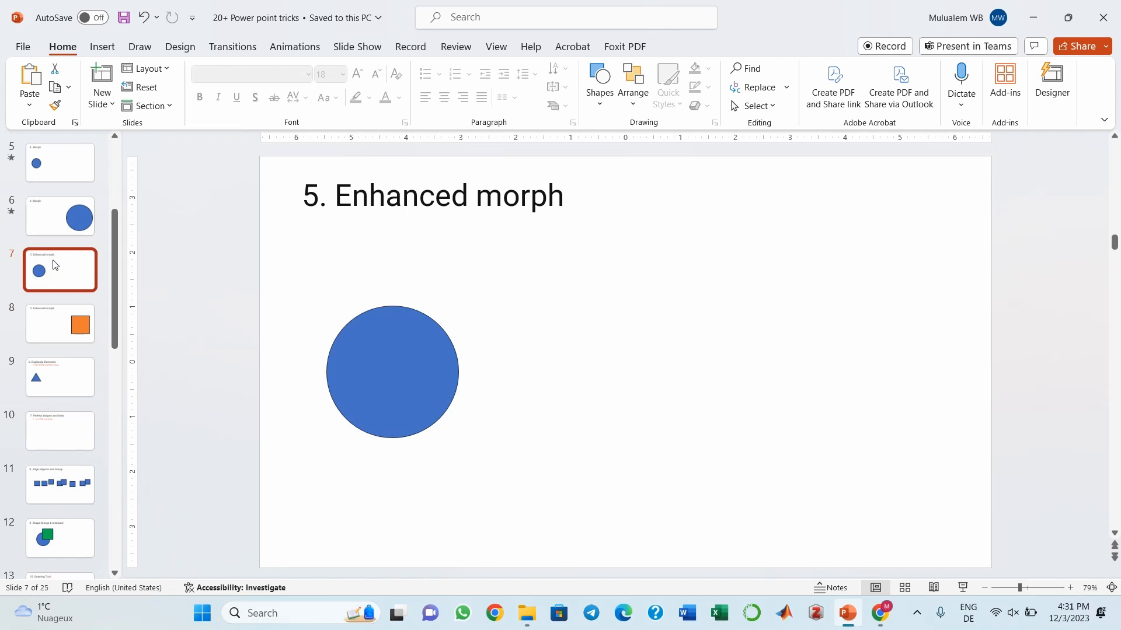
pyautogui.click(55, 326)
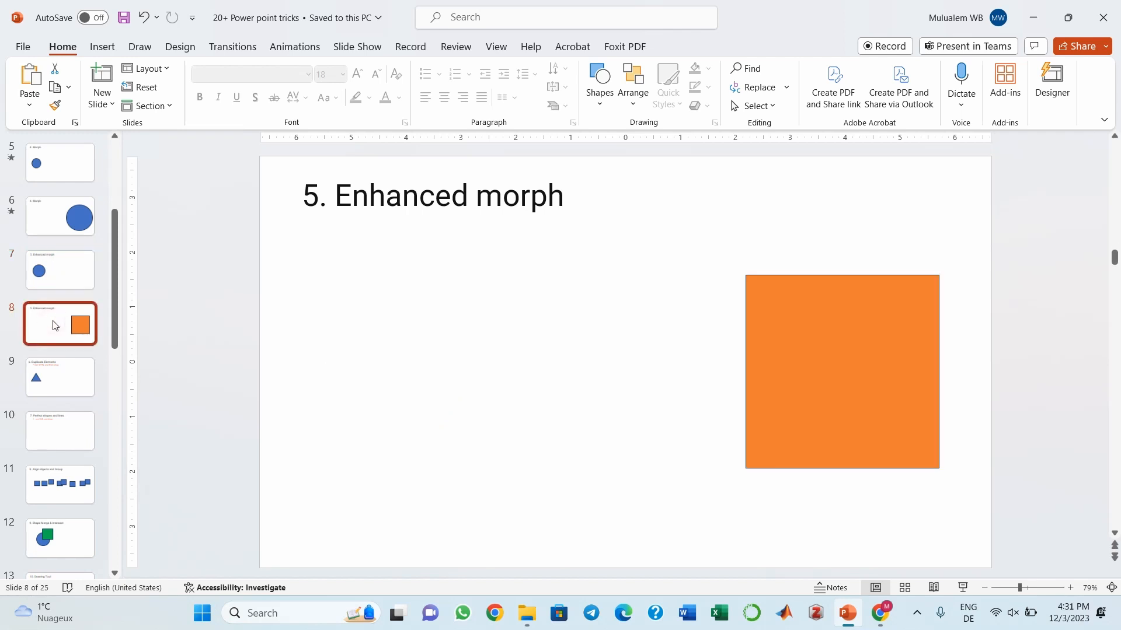
pyautogui.click(67, 275)
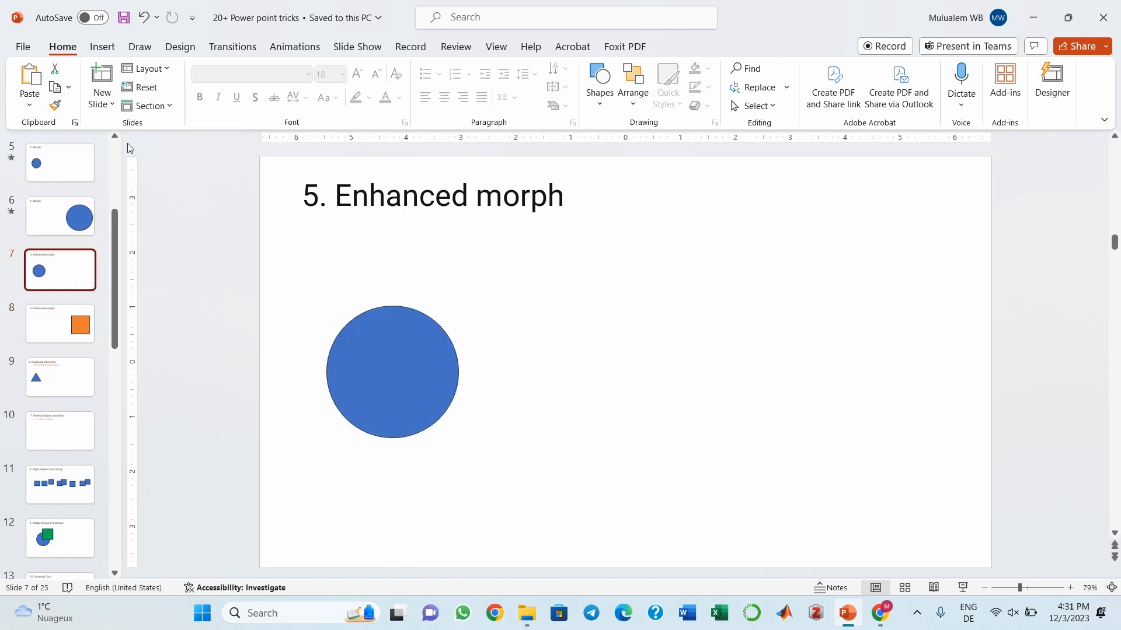
# Step: Apply the Morph transition to slides 7 and 8, the two "5. Enhanced morph" slides
pyautogui.click(229, 47)
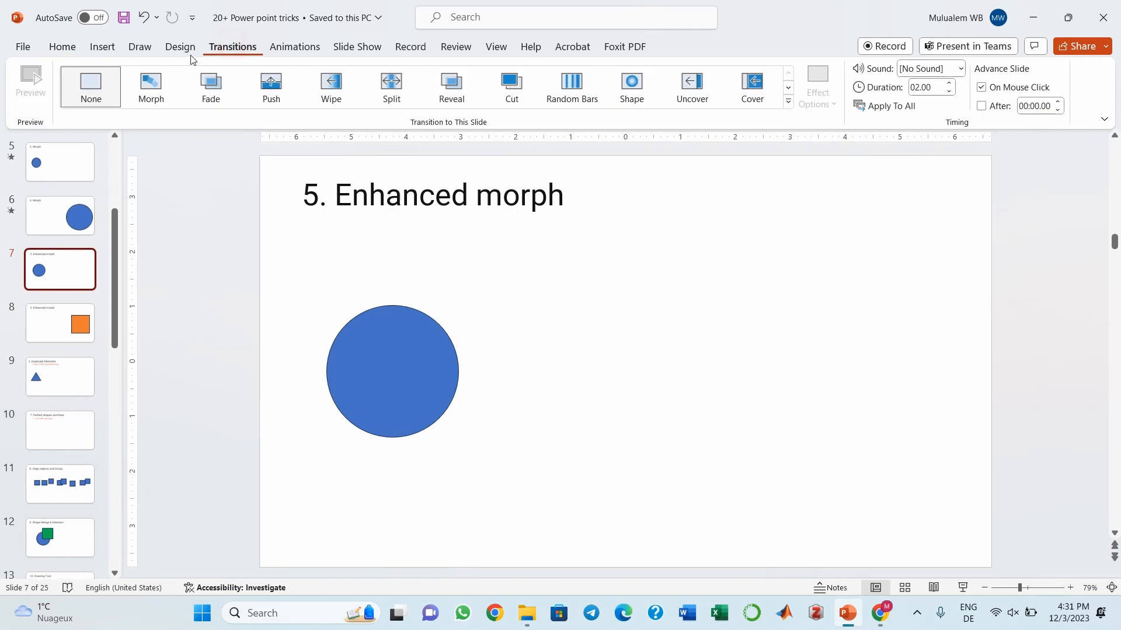
pyautogui.click(157, 84)
pyautogui.click(69, 324)
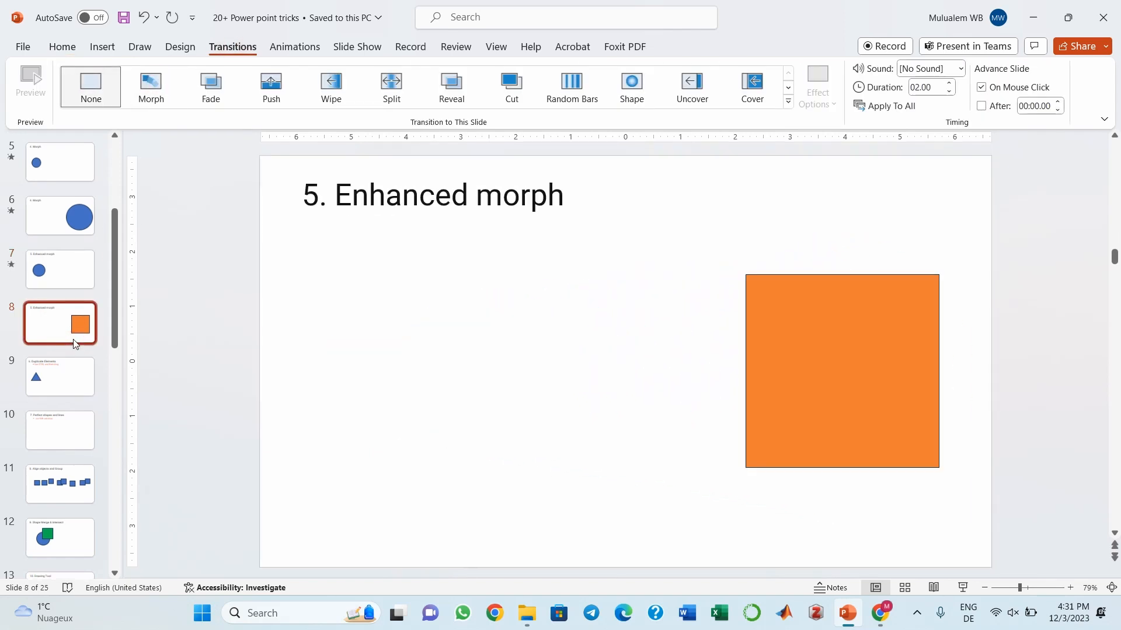
pyautogui.click(156, 86)
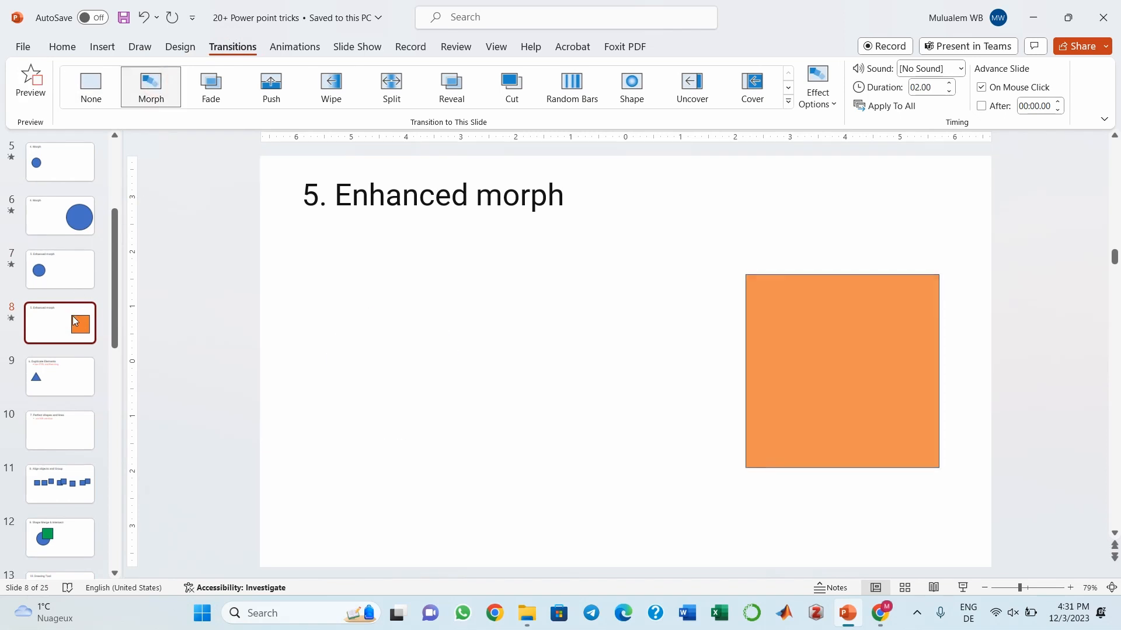
# Step: Play the slide show from slide 7, advance to slide 8 to watch the transition, and exit the show
pyautogui.click(76, 277)
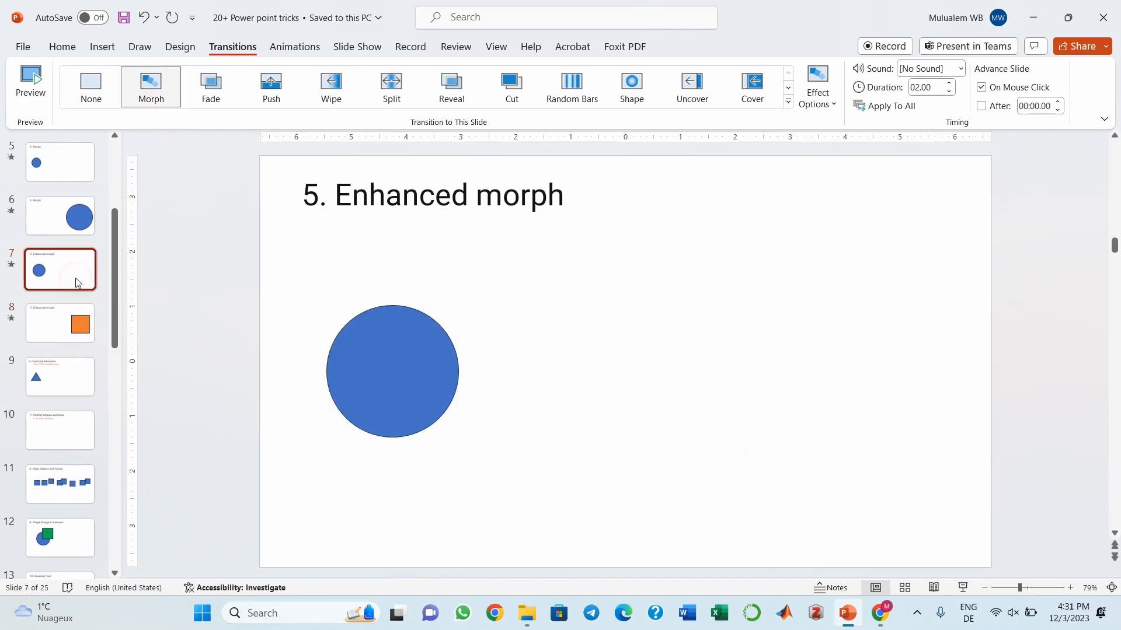
pyautogui.click(962, 588)
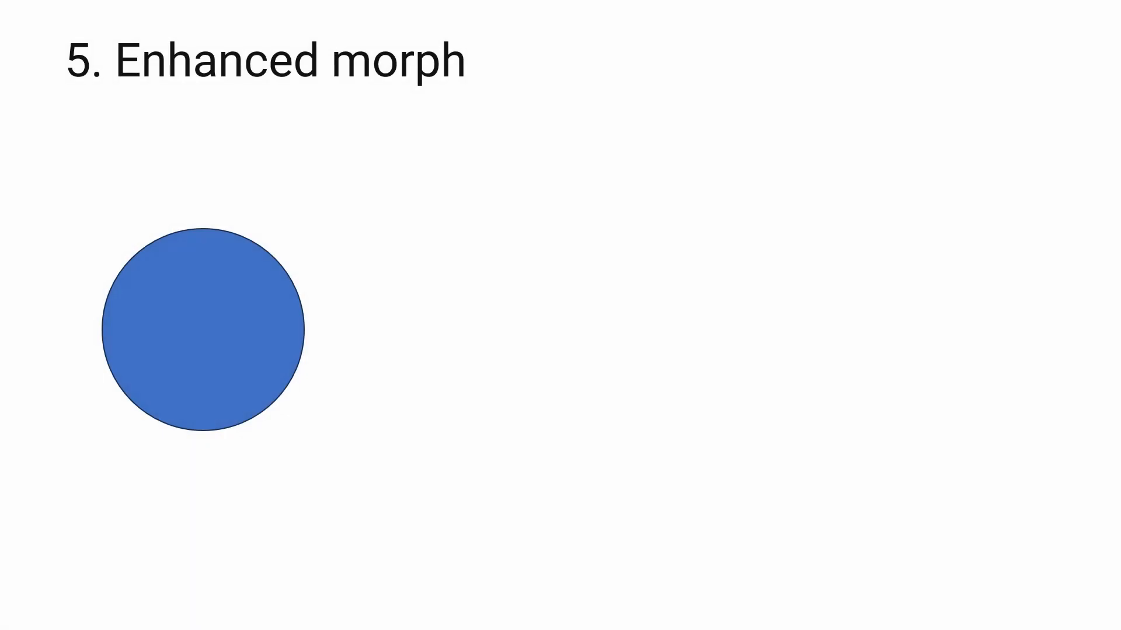
pyautogui.press('Right')
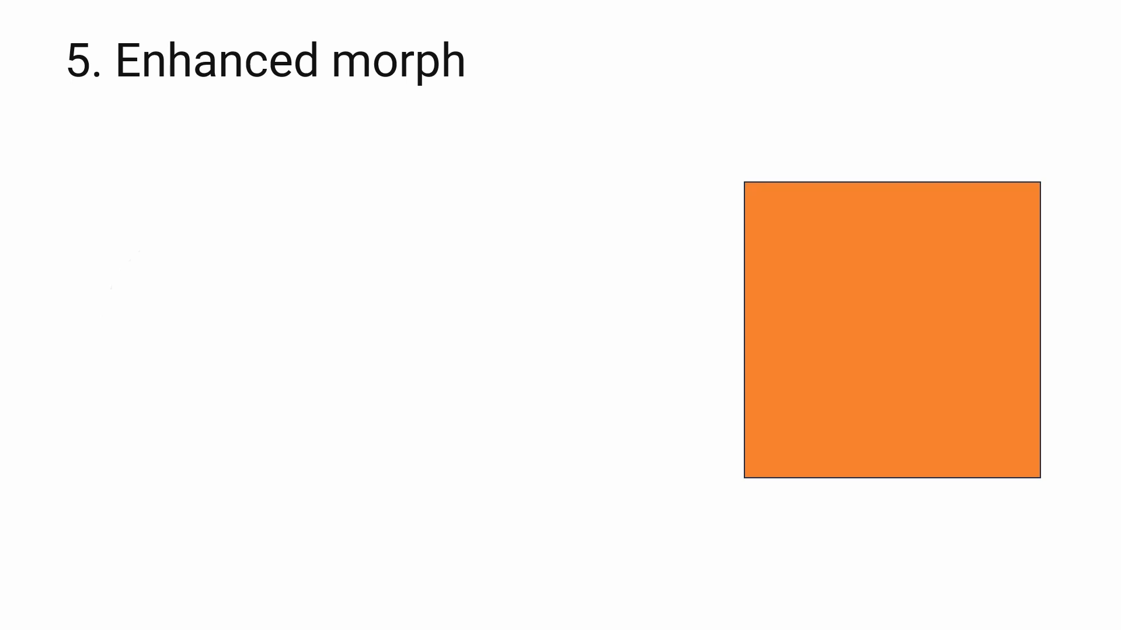
pyautogui.press('Escape')
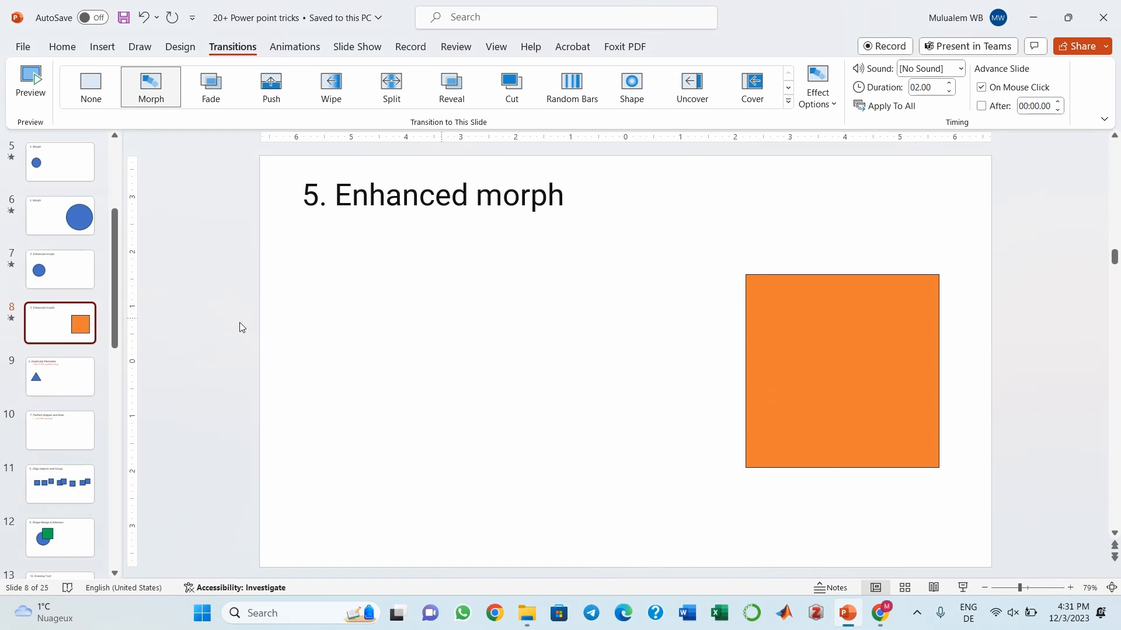
# Step: Display the Selection pane and check the object names of the blue circle on slide 7 and the orange square on slide 8
pyautogui.click(67, 282)
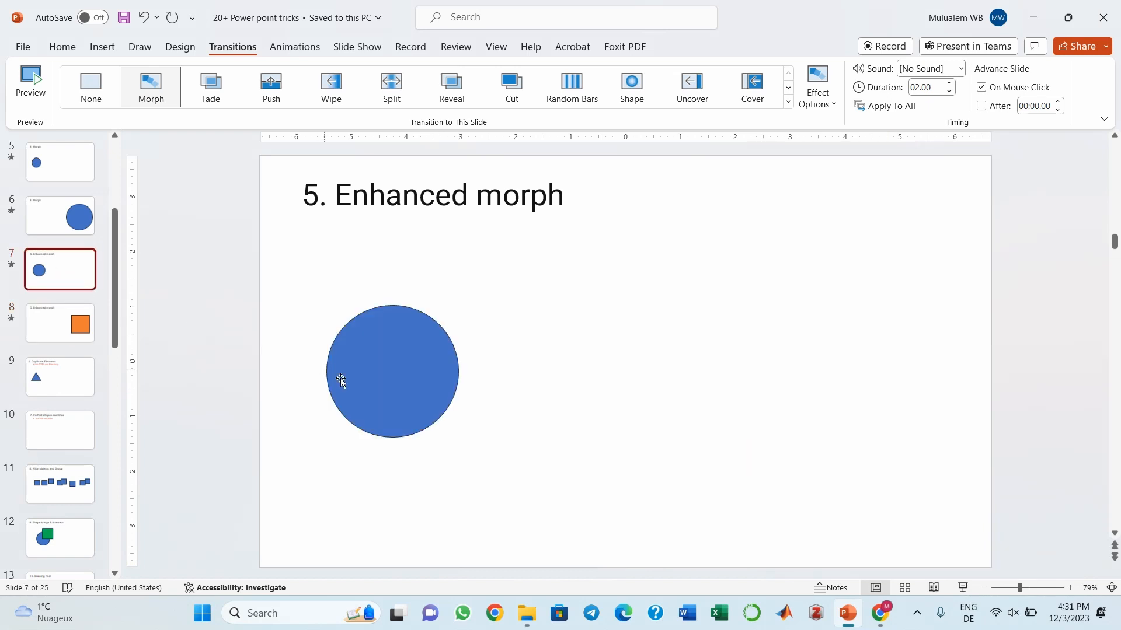
pyautogui.click(352, 385)
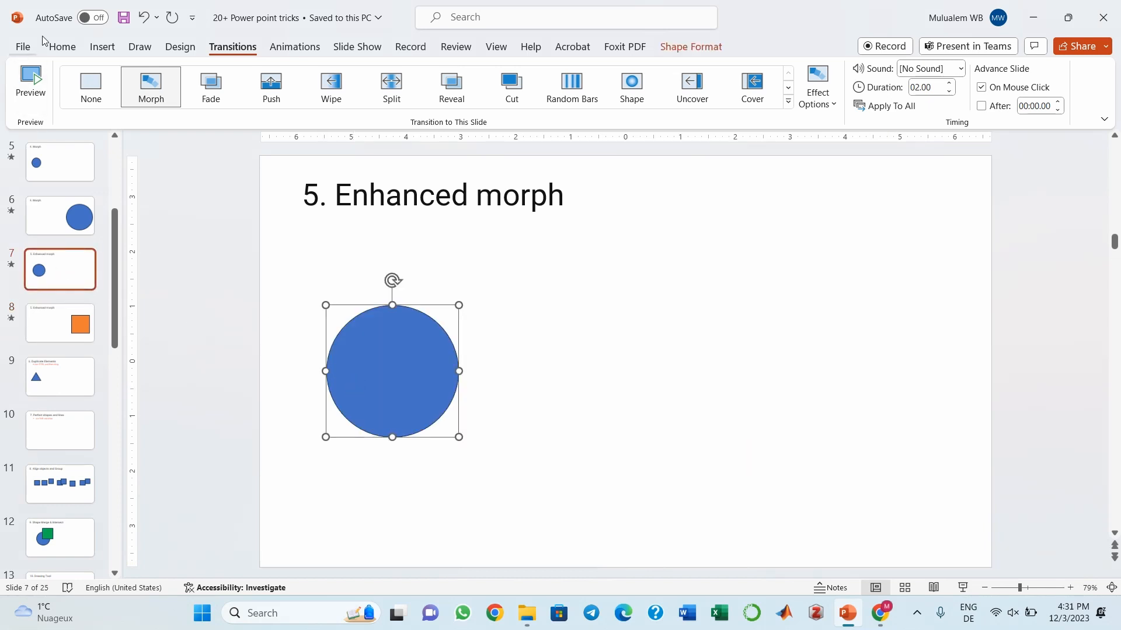
pyautogui.click(64, 51)
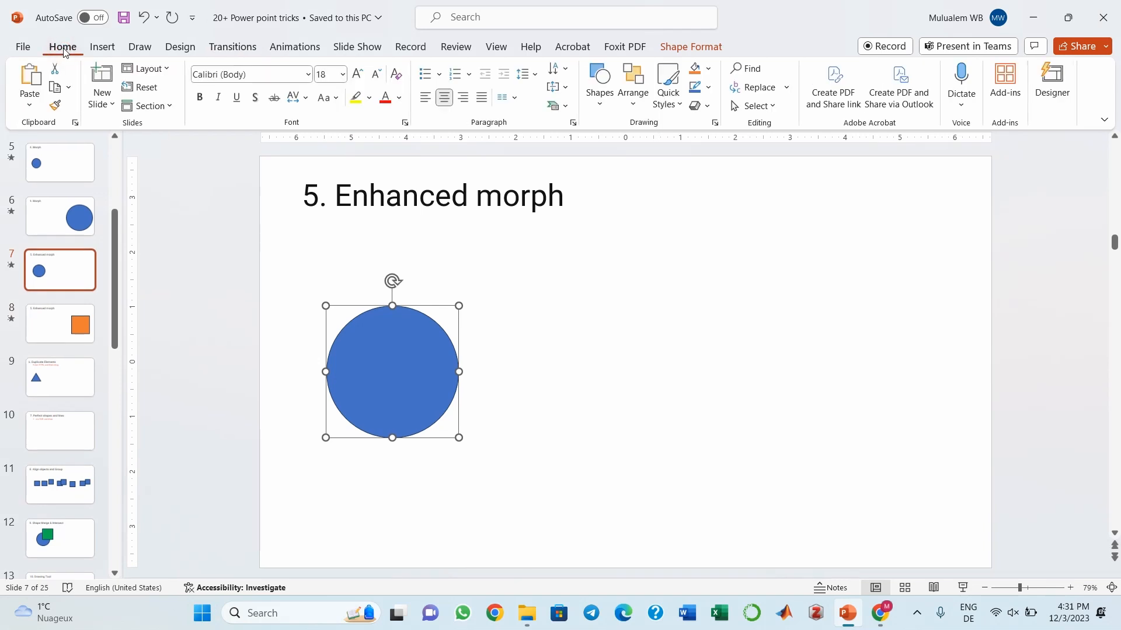
pyautogui.click(768, 113)
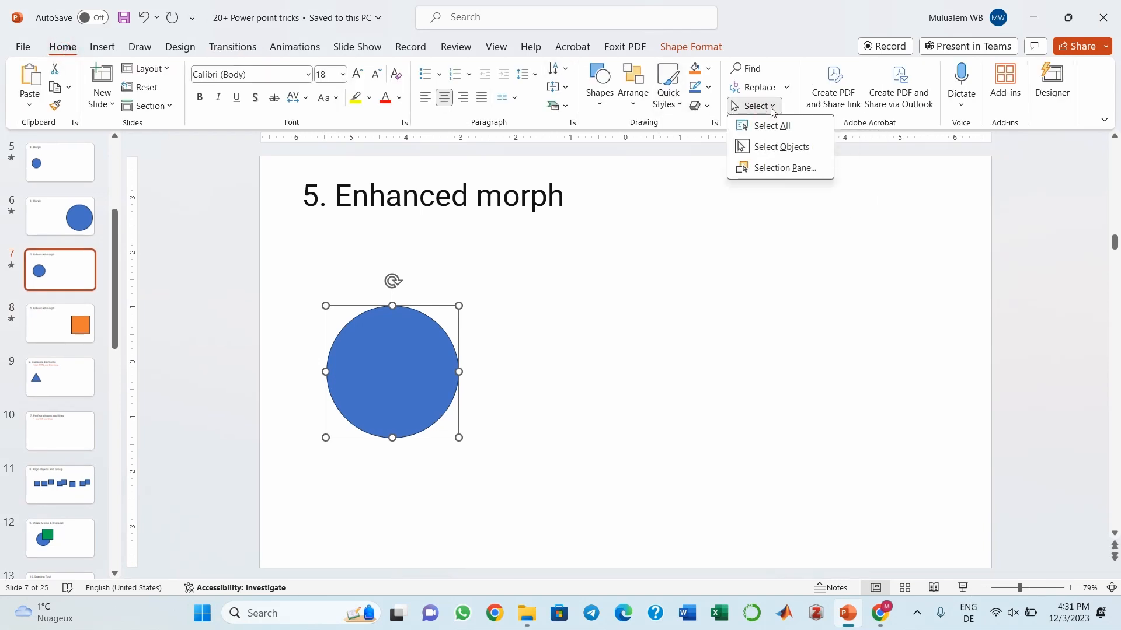
pyautogui.click(774, 169)
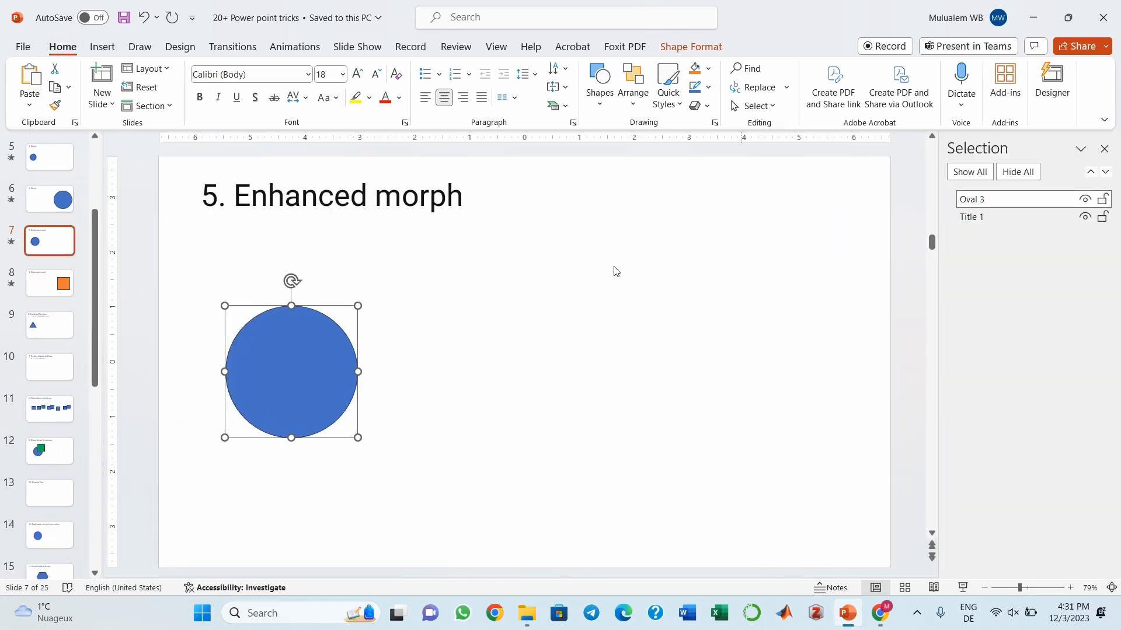
pyautogui.click(996, 202)
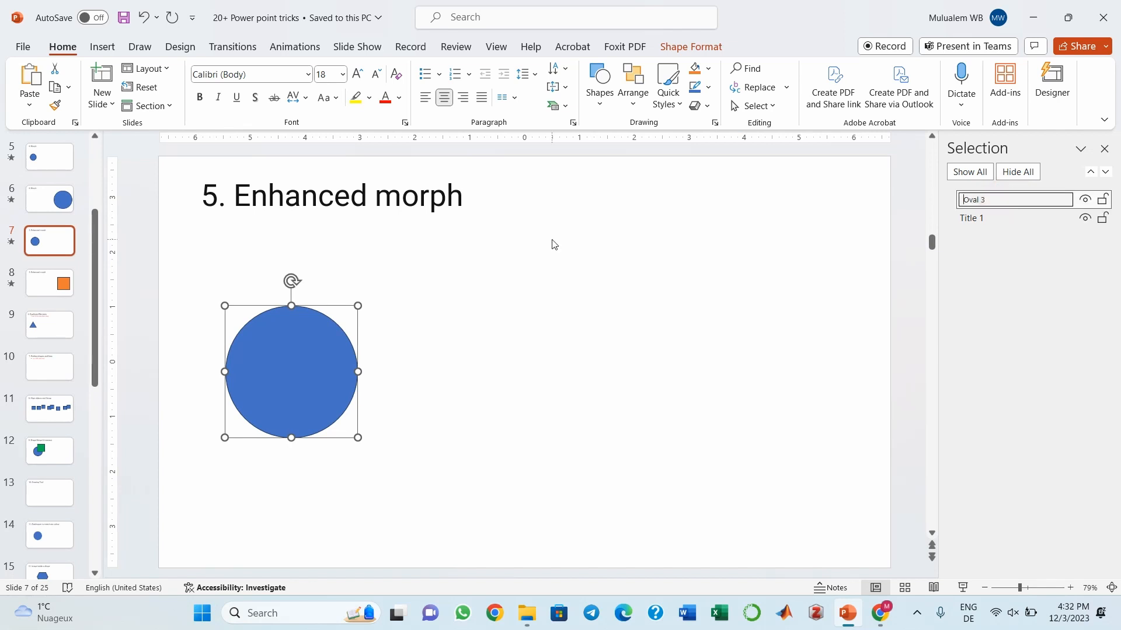
pyautogui.click(49, 283)
pyautogui.click(731, 334)
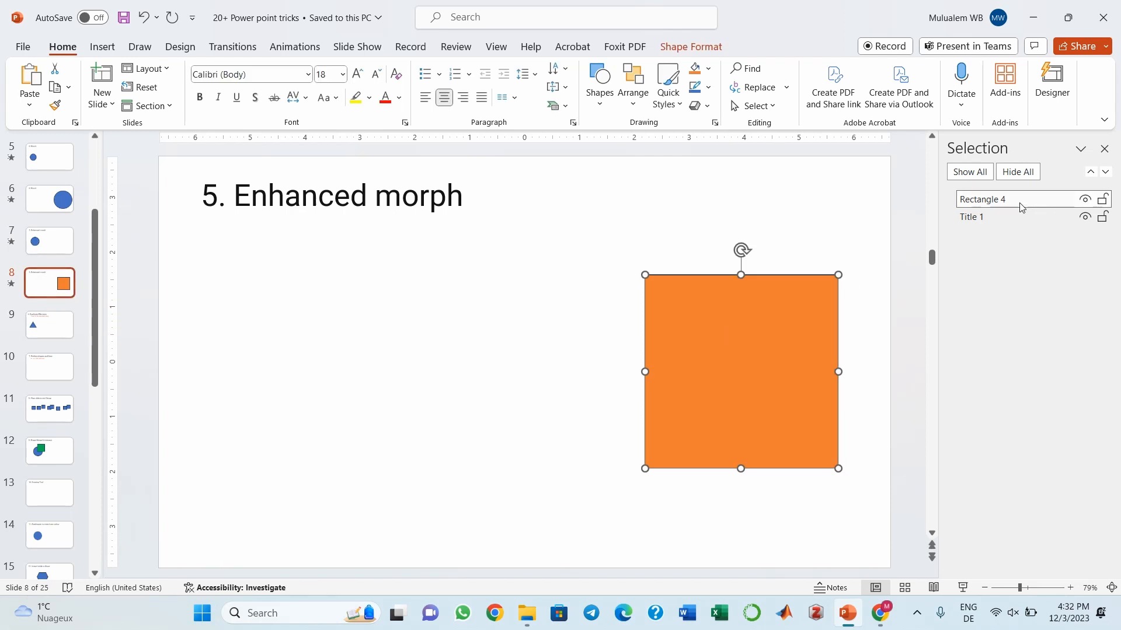
# Step: Rename the blue circle on slide 7 as "!!morph"
pyautogui.click(48, 247)
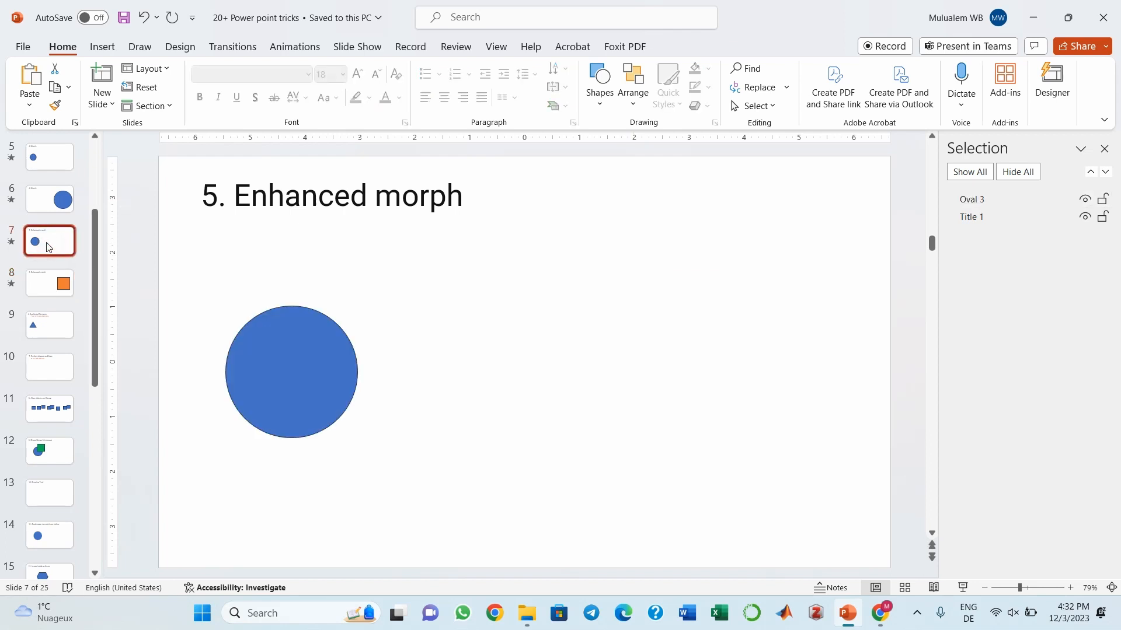
pyautogui.click(969, 202)
pyautogui.click(986, 200)
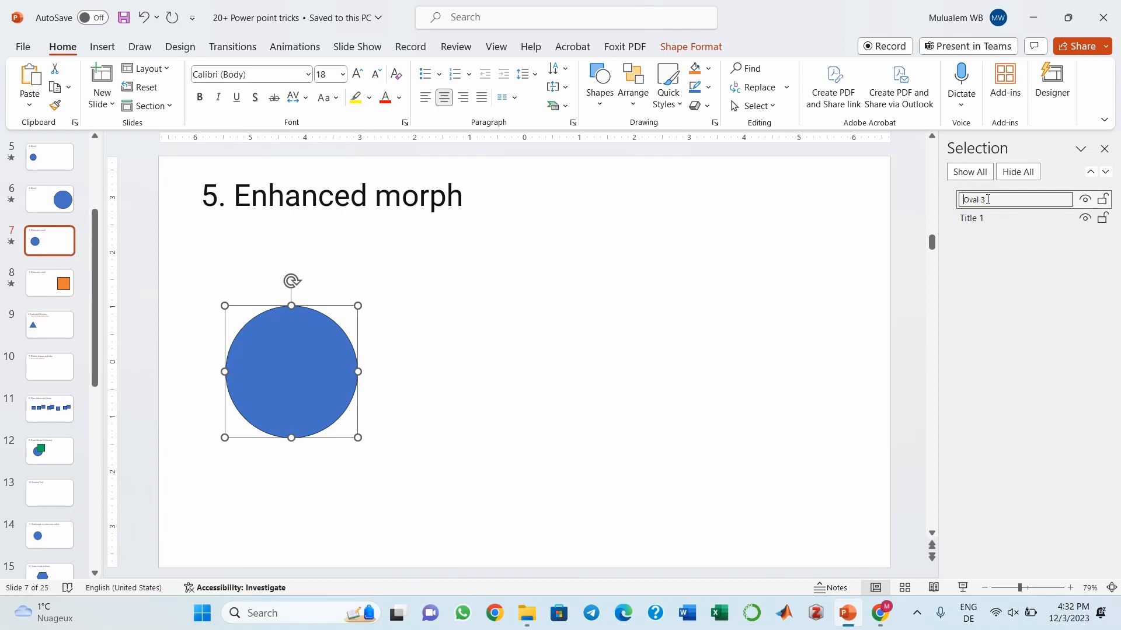
pyautogui.moveTo(987, 200); pyautogui.dragTo(946, 205)
pyautogui.write('ph')
pyautogui.click(963, 200)
pyautogui.moveTo(994, 199); pyautogui.dragTo(960, 202)
# Step: Rename the orange square on slide 8 as "!!morph"
pyautogui.click(52, 266)
pyautogui.click(58, 291)
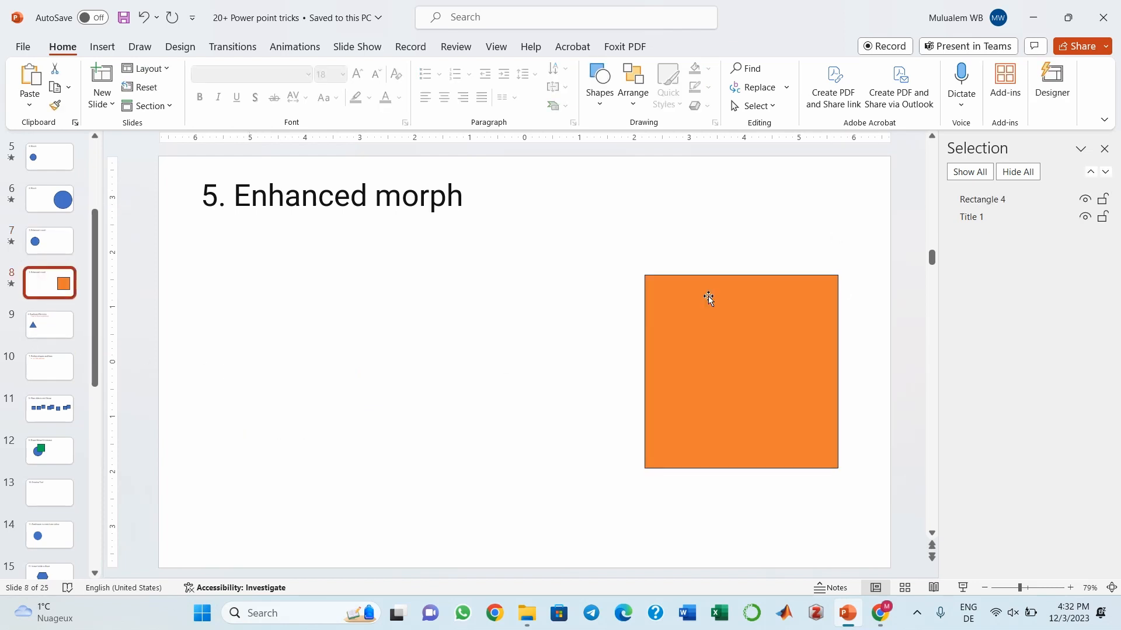
pyautogui.click(797, 339)
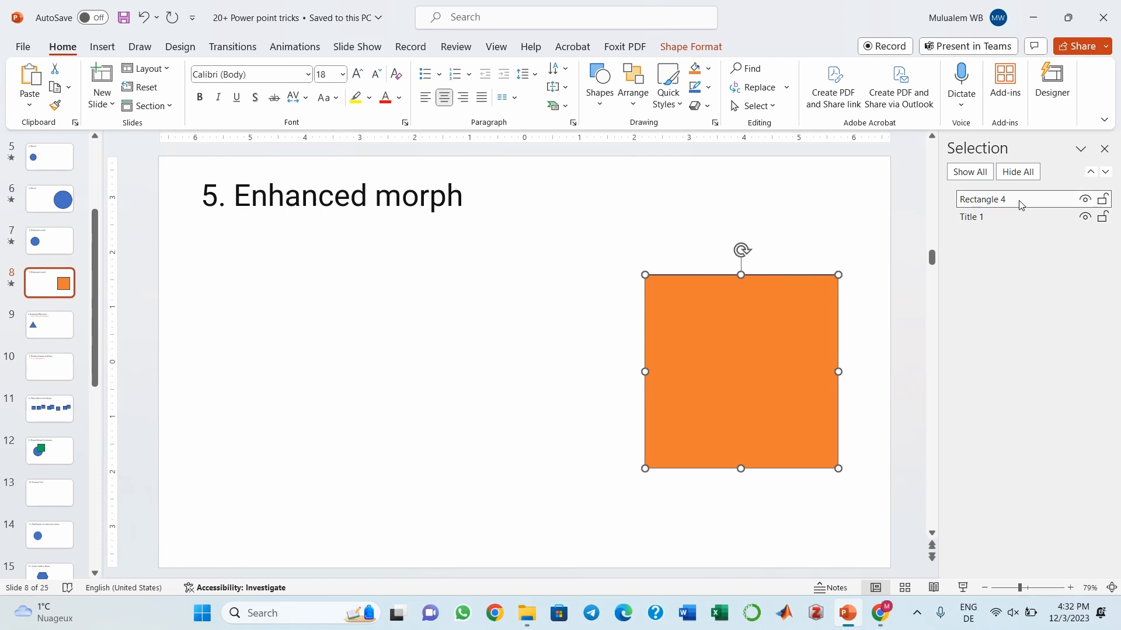
pyautogui.moveTo(1009, 202); pyautogui.dragTo(955, 208)
pyautogui.click(976, 199)
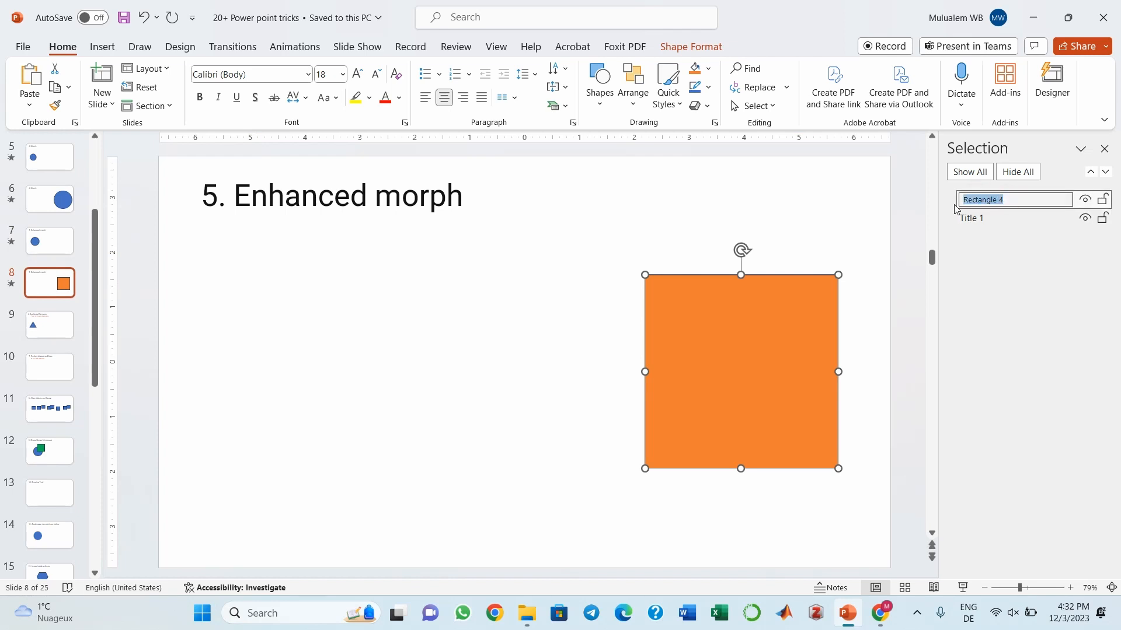
pyautogui.write('!!morph')
pyautogui.click(853, 222)
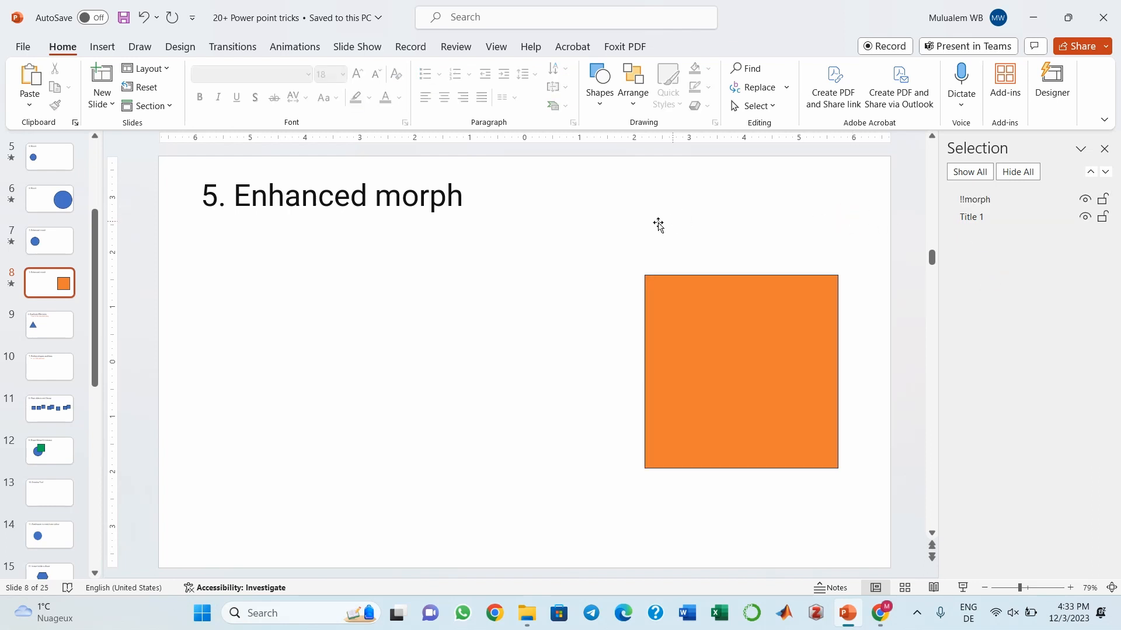
# Step: Play the slide show from slide 7, move back and forth between the circle and the square to watch them morph, and exit
pyautogui.click(36, 240)
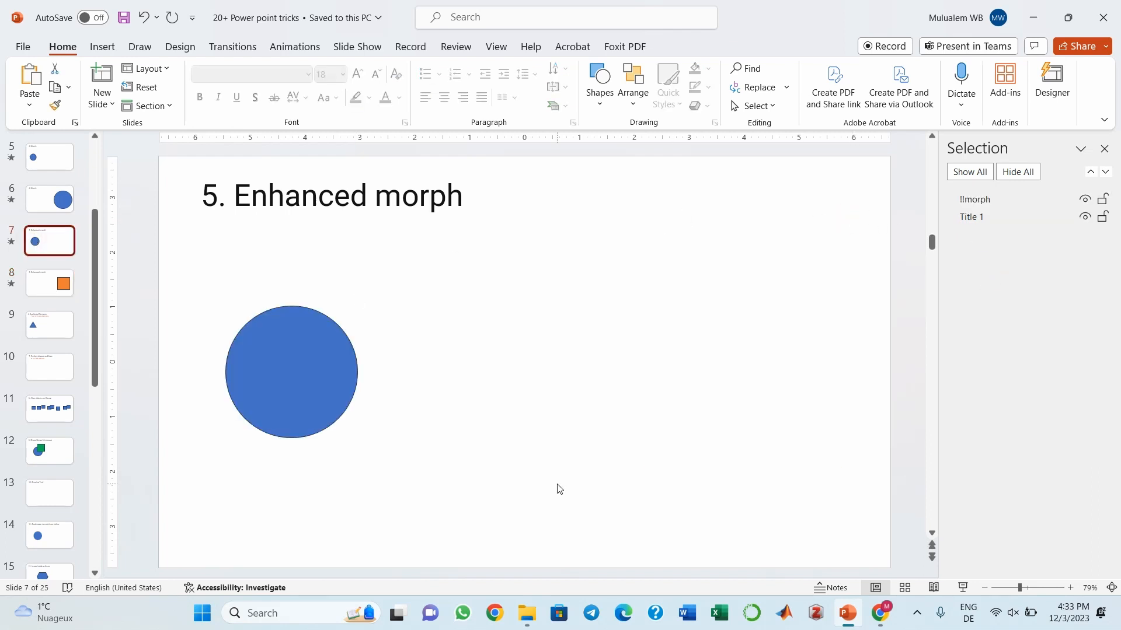
pyautogui.click(962, 588)
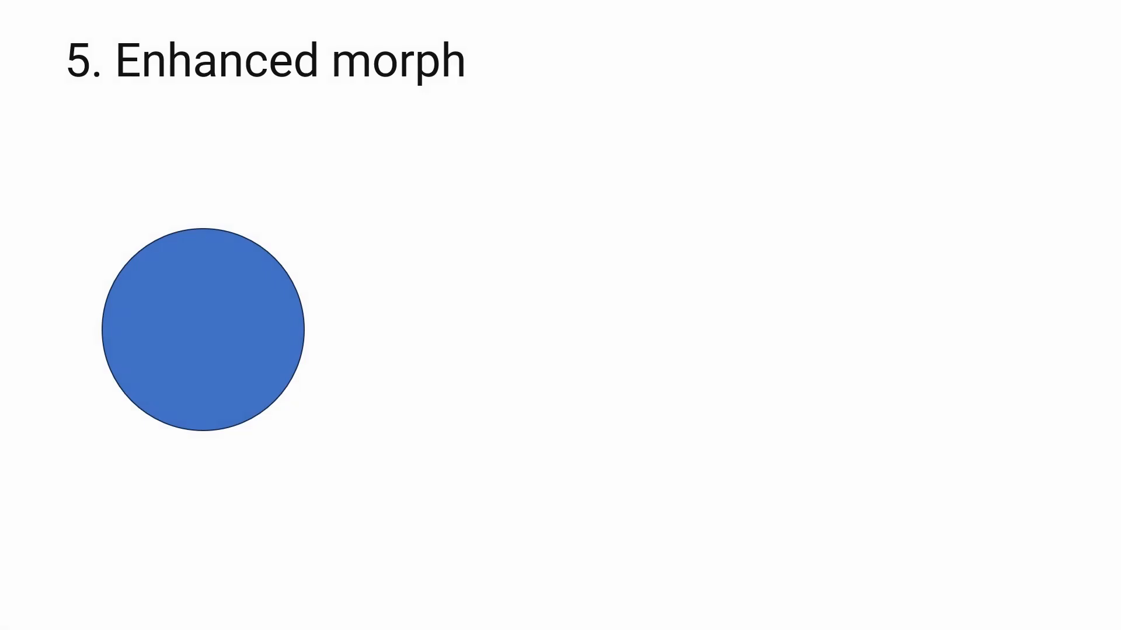
pyautogui.press('Right')
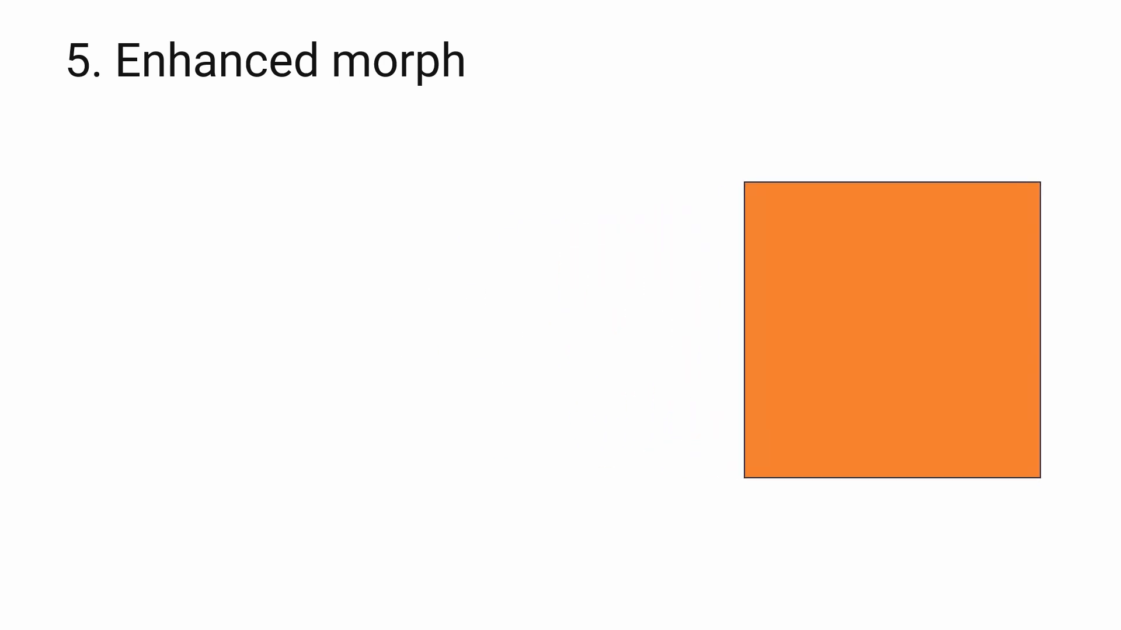
pyautogui.press('Right')
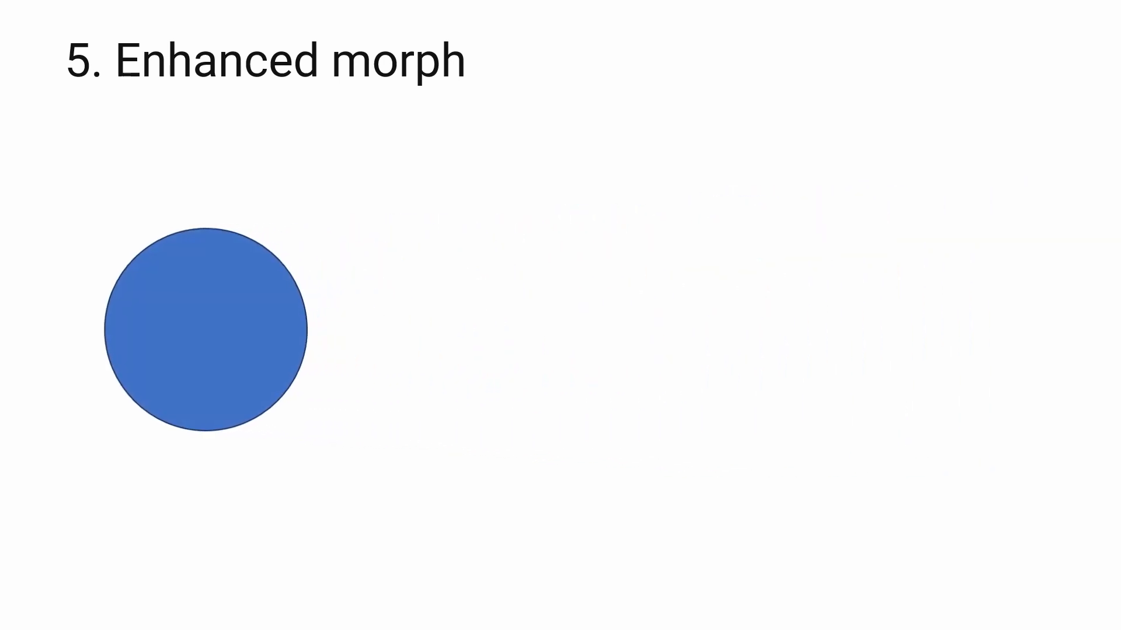
pyautogui.press('Right')
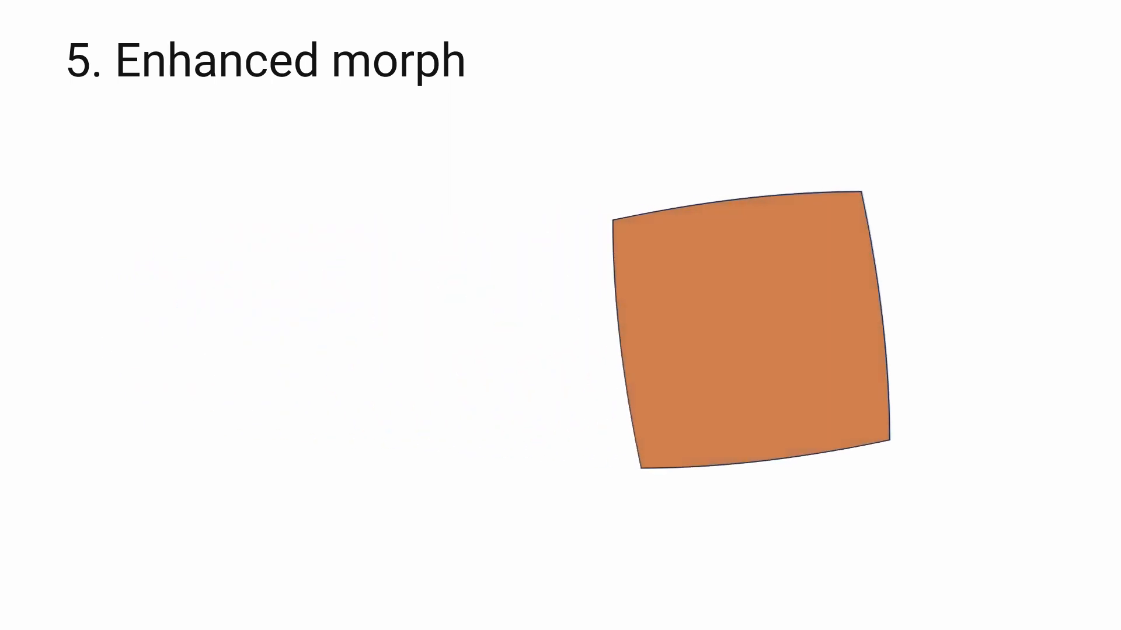
pyautogui.press('Right')
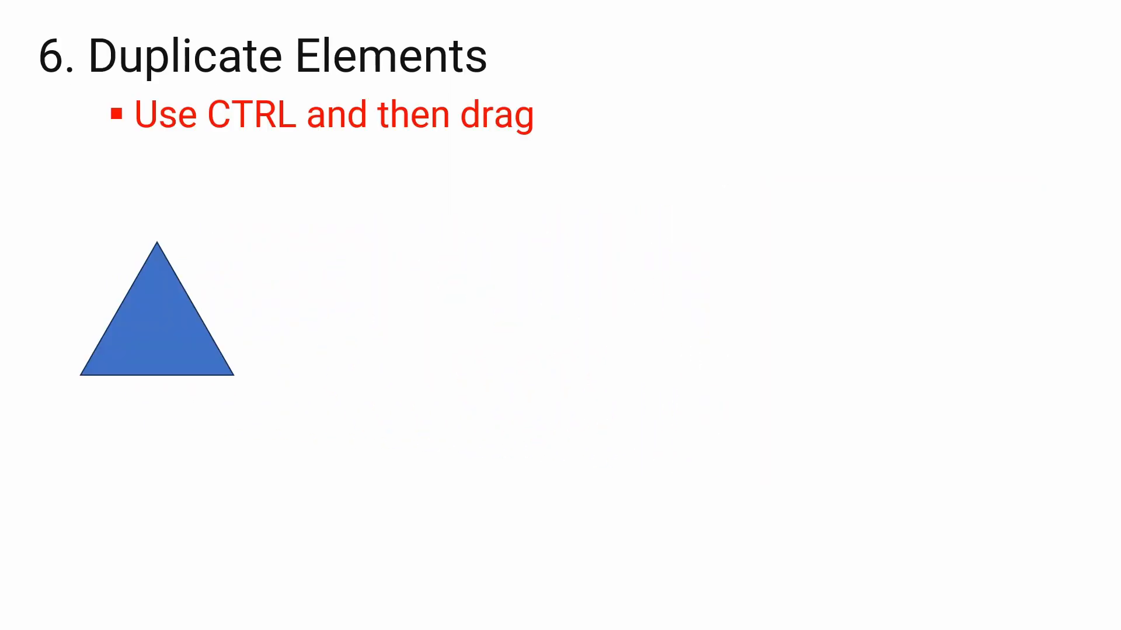
pyautogui.press('Left')
pyautogui.press('Escape')
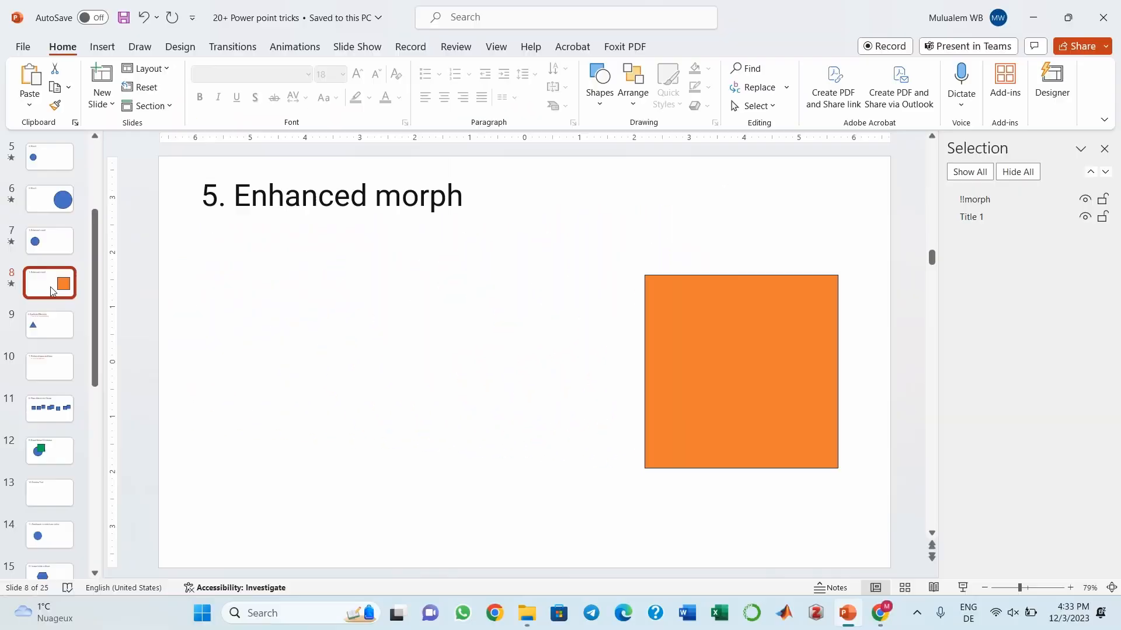
# Step: Copy the blue triangle on slide 9, "6. Duplicate Elements", paste it as a picture to the triangle's right, and delete the pasted picture
pyautogui.click(57, 320)
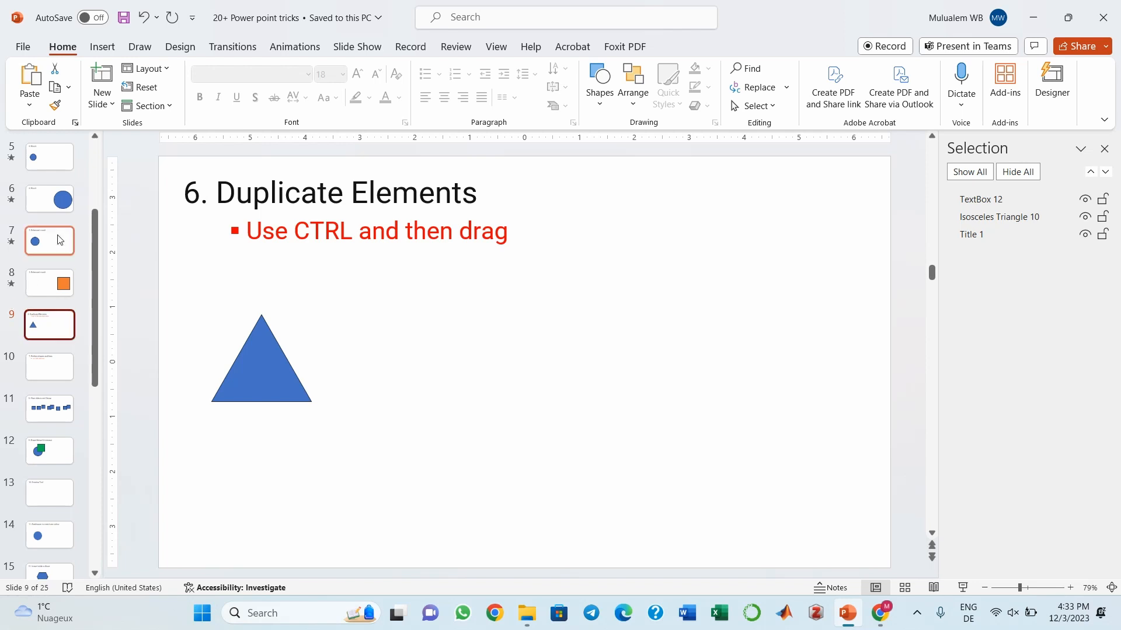
pyautogui.click(260, 371)
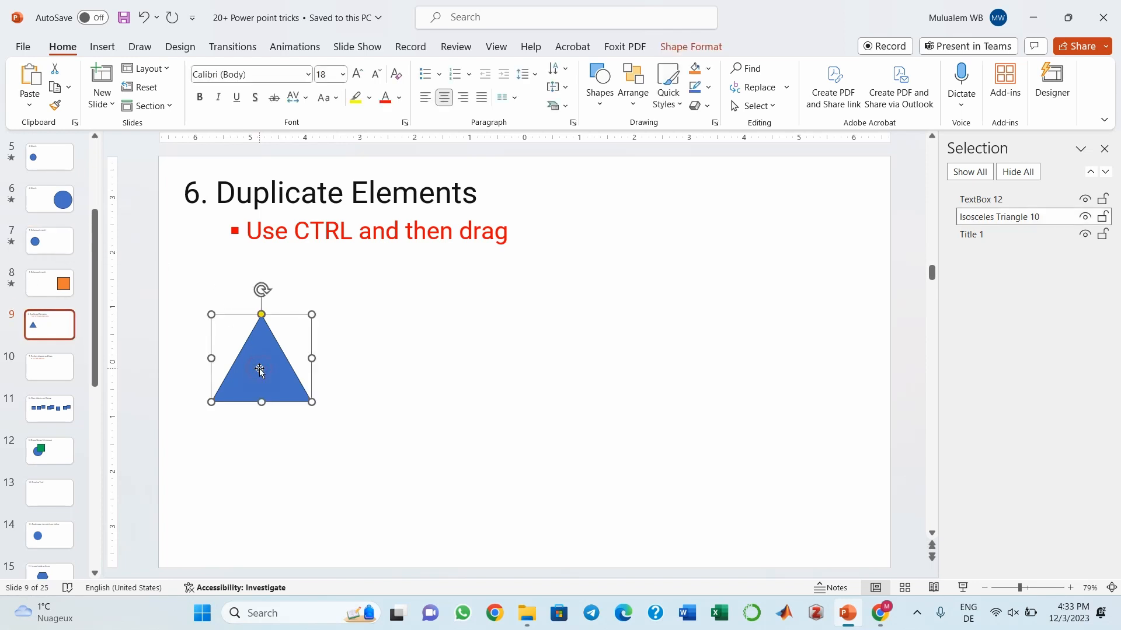
pyautogui.rightClick(260, 371)
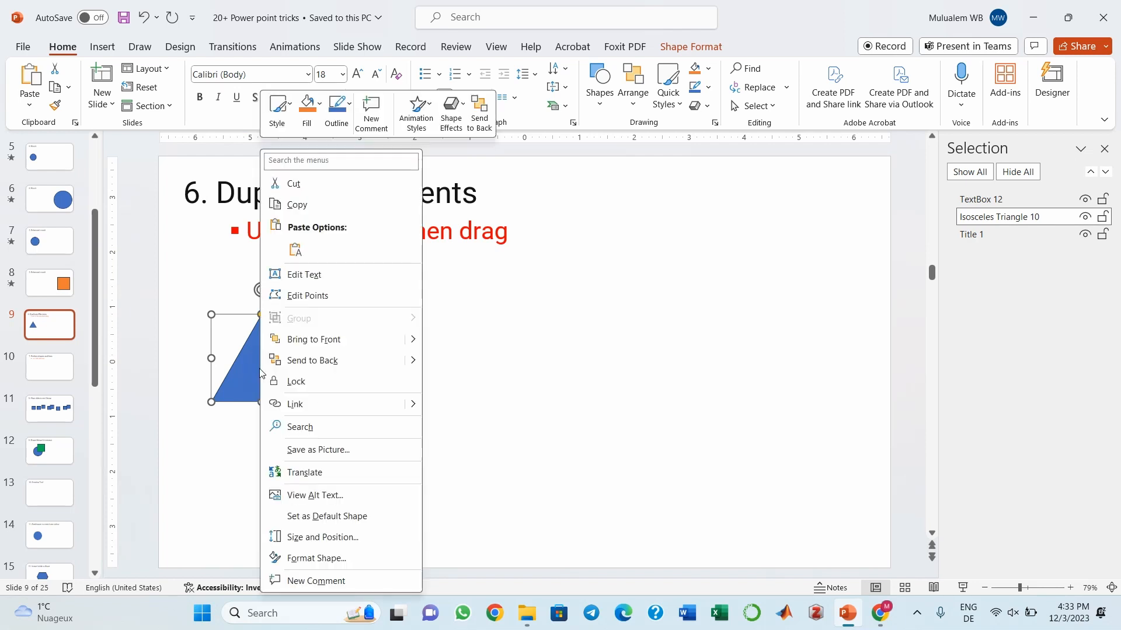
pyautogui.click(300, 202)
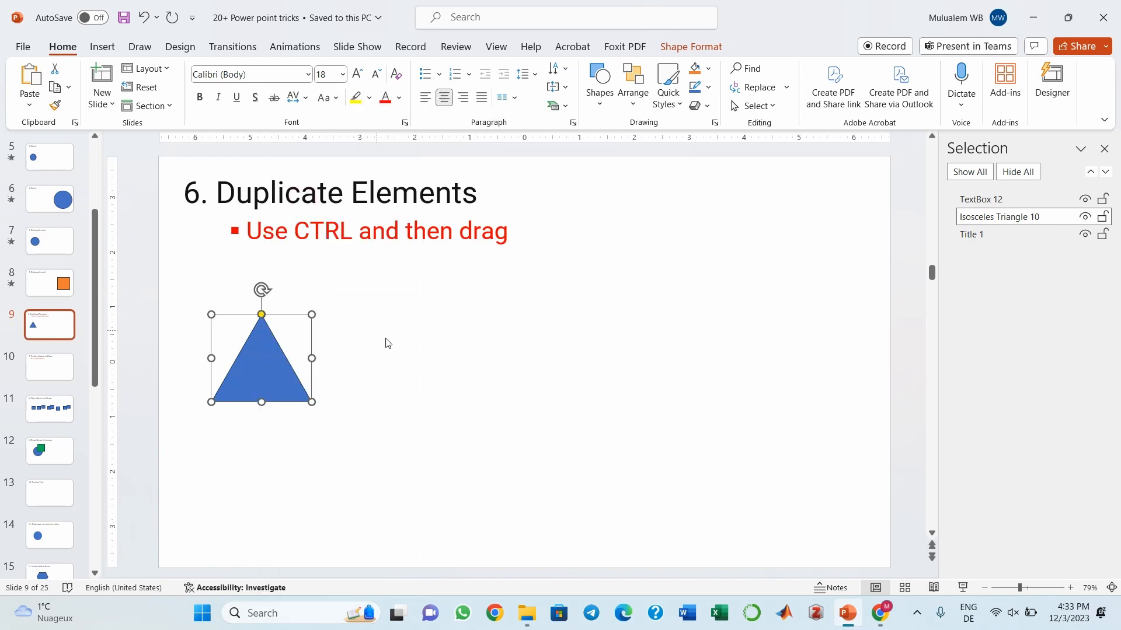
pyautogui.rightClick(386, 340)
pyautogui.click(444, 397)
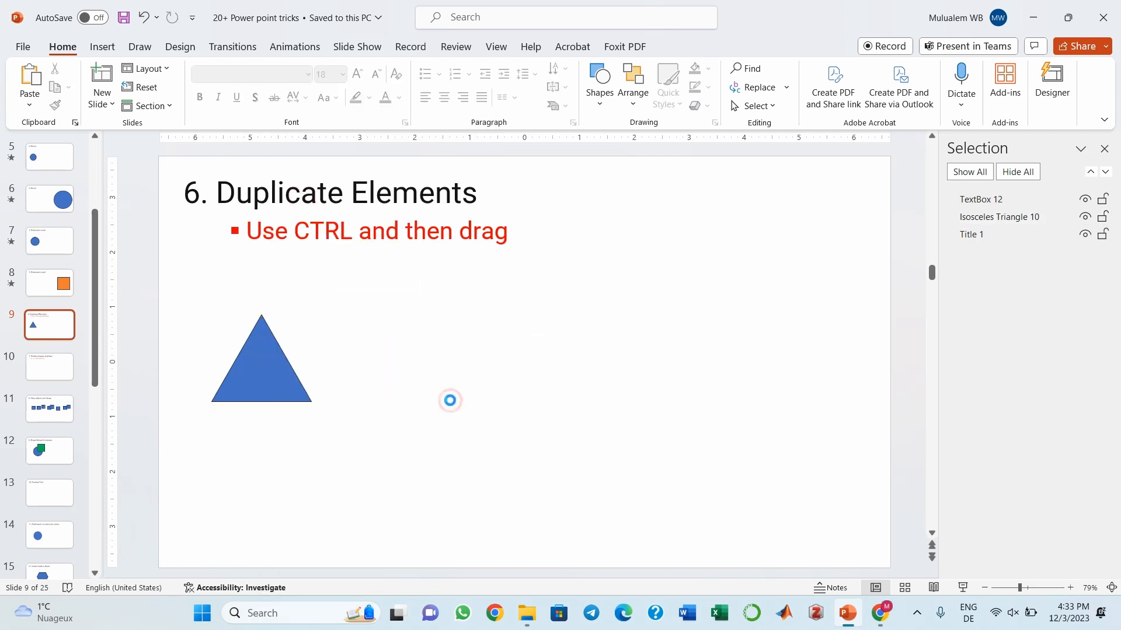
pyautogui.moveTo(512, 381)
pyautogui.mouseDown()
pyautogui.moveTo(436, 375)
pyautogui.moveTo(496, 387)
pyautogui.mouseUp()
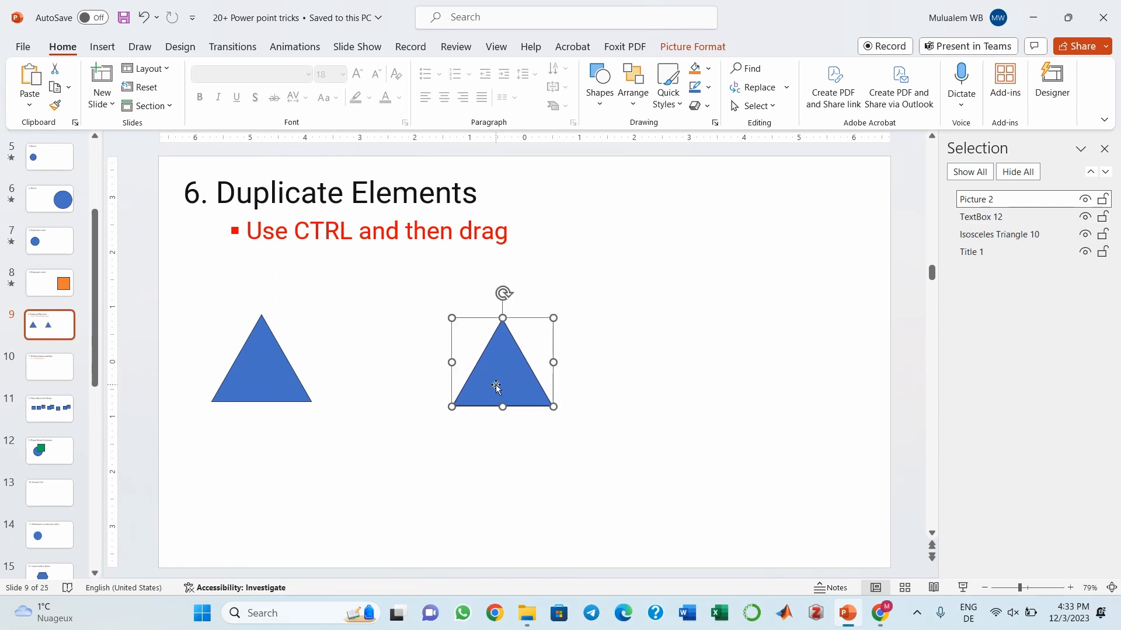
pyautogui.press('Delete')
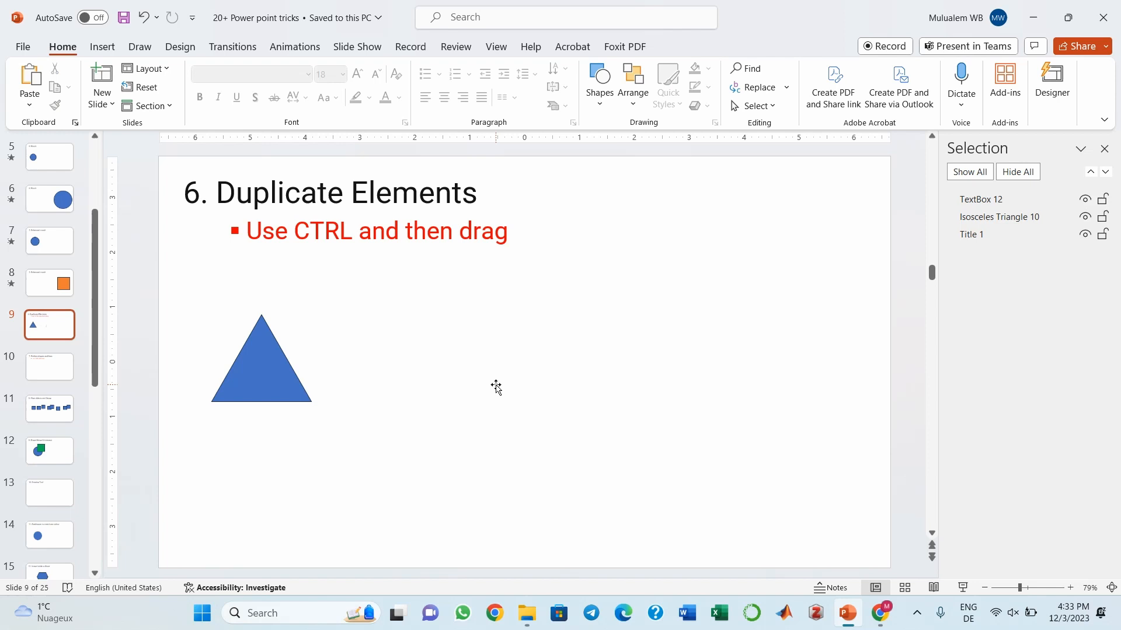
# Step: Duplicate the blue triangle on slide 9 five times, placing four copies in a row beside it and one below the row
pyautogui.click(281, 375)
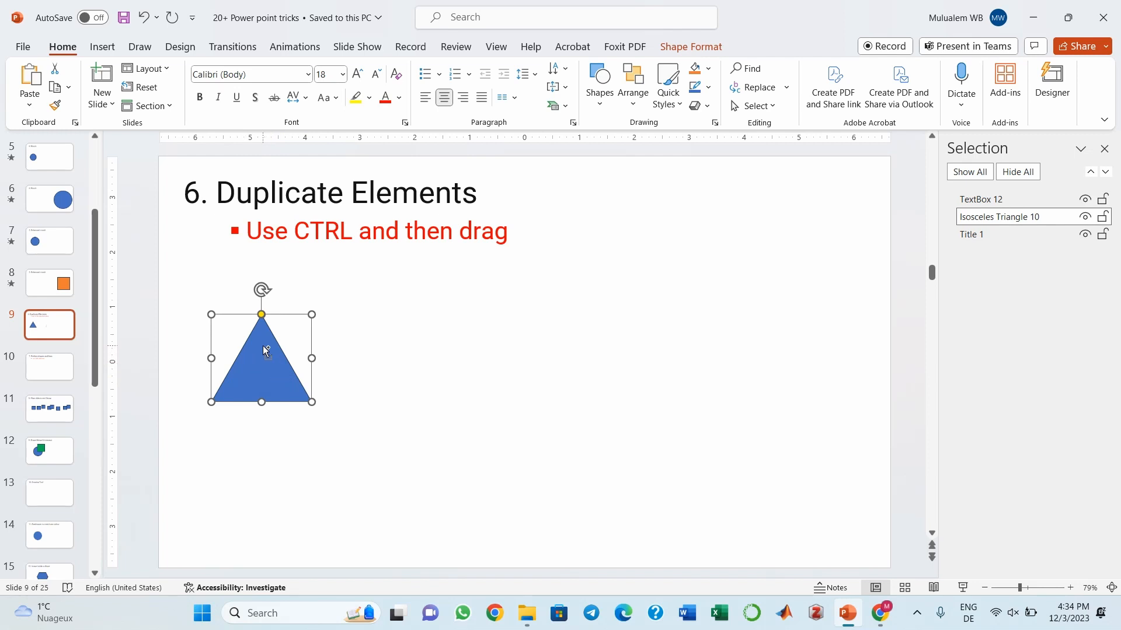
pyautogui.moveTo(263, 346); pyautogui.dragTo(665, 328)
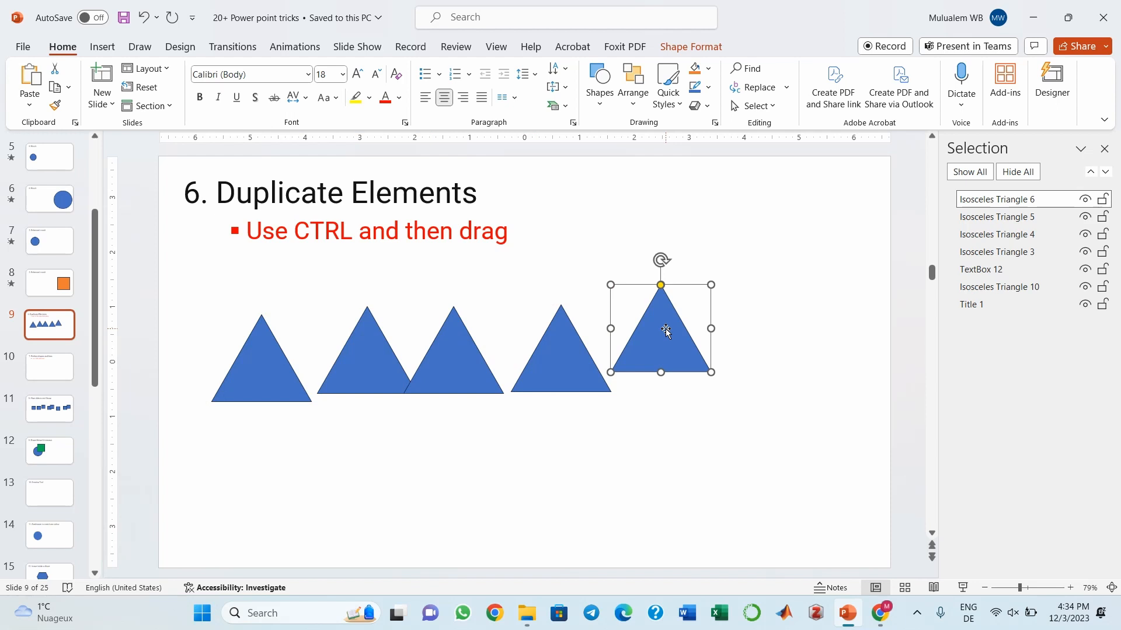
pyautogui.moveTo(658, 331); pyautogui.dragTo(608, 461)
pyautogui.click(417, 435)
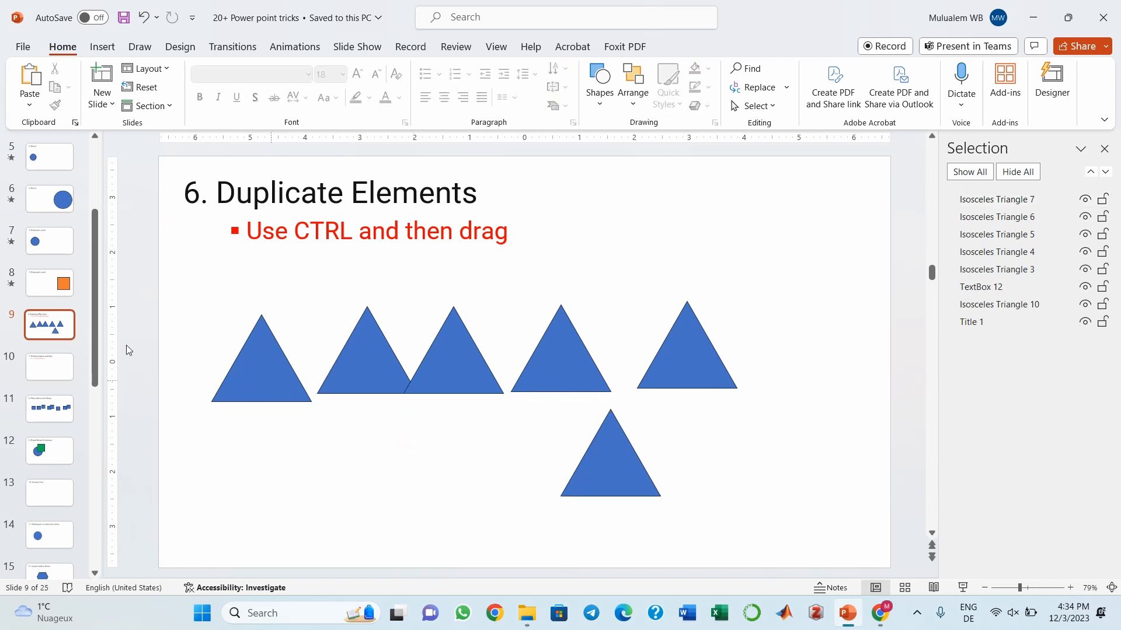
# Step: On slide 10, draw an unconstrained oval about 2.03 inches wide and 1.93 inches high below the bullet, and delete it
pyautogui.click(56, 363)
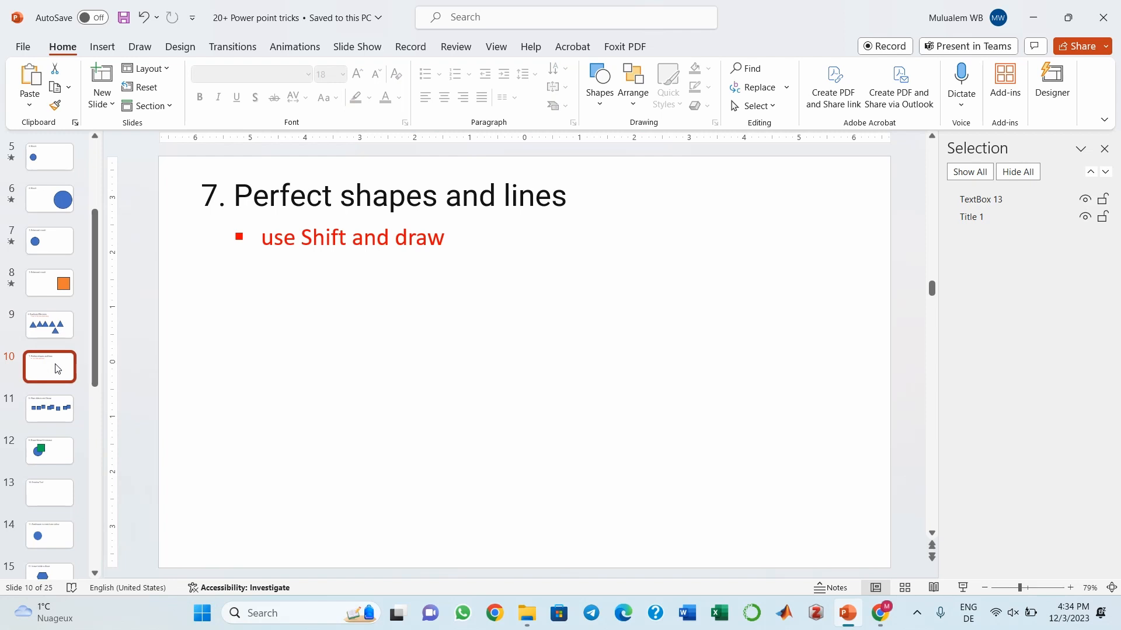
pyautogui.click(103, 46)
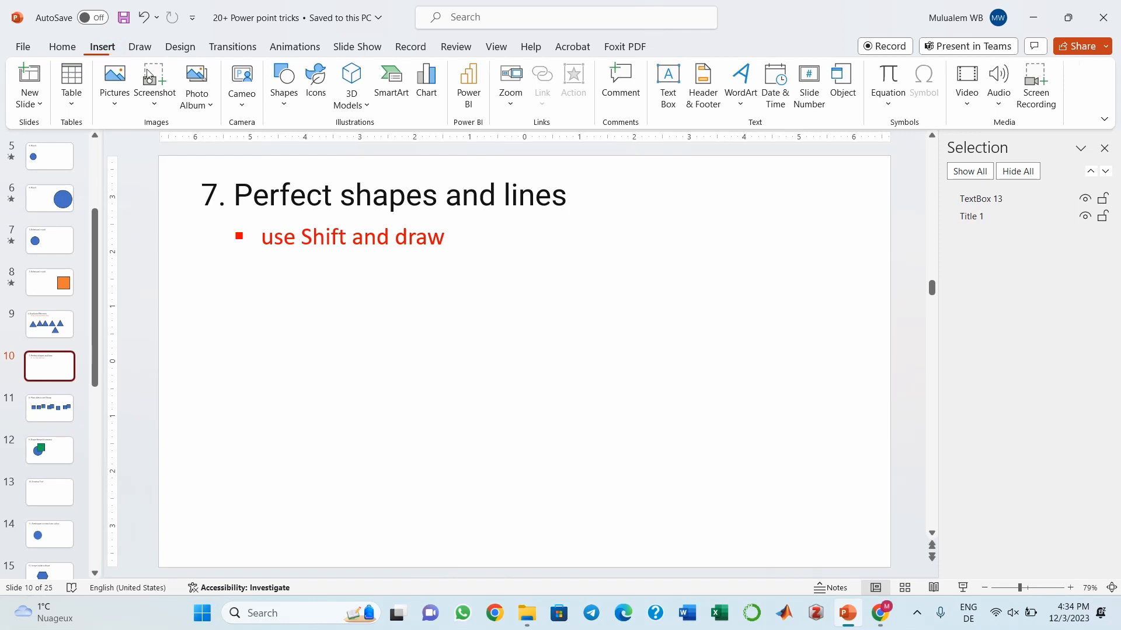
pyautogui.click(286, 109)
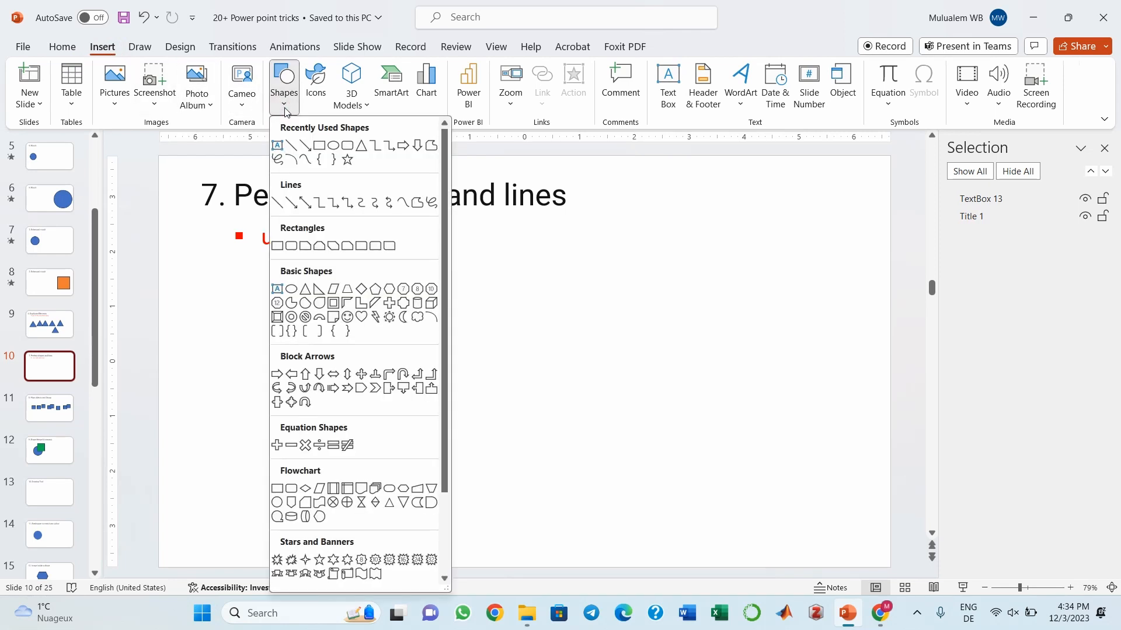
pyautogui.click(333, 146)
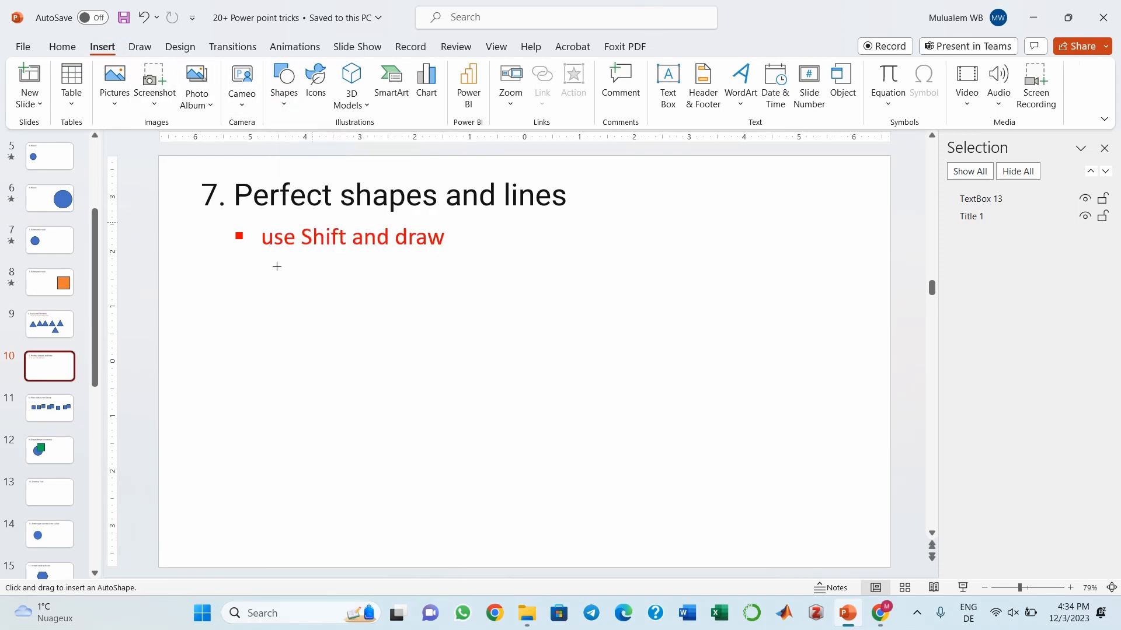
pyautogui.moveTo(254, 299); pyautogui.dragTo(366, 404)
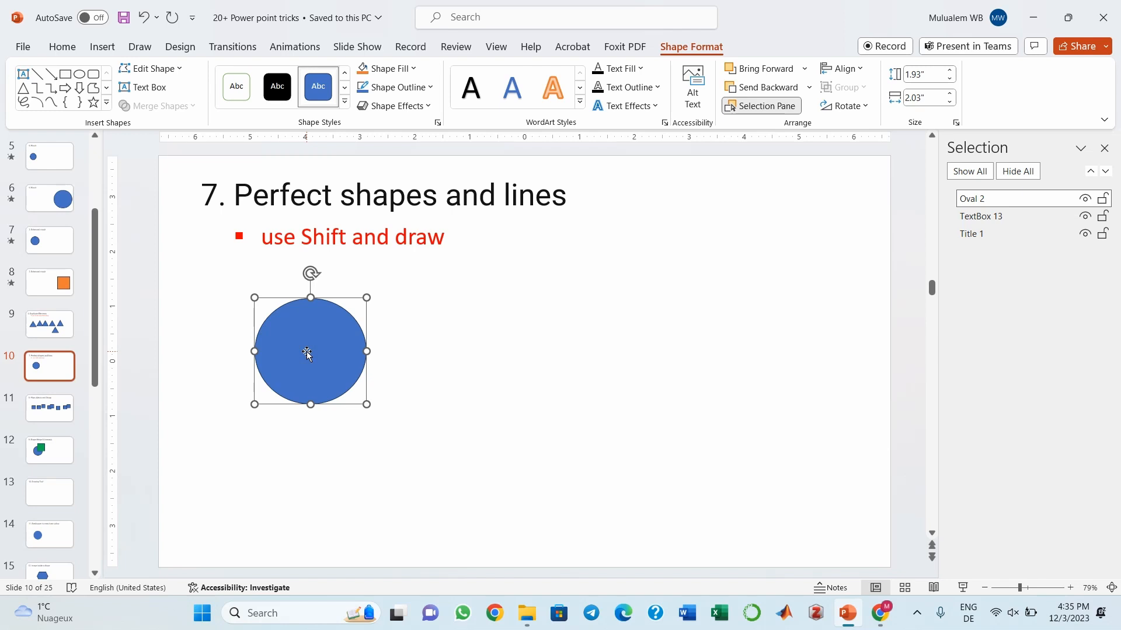
pyautogui.press('Delete')
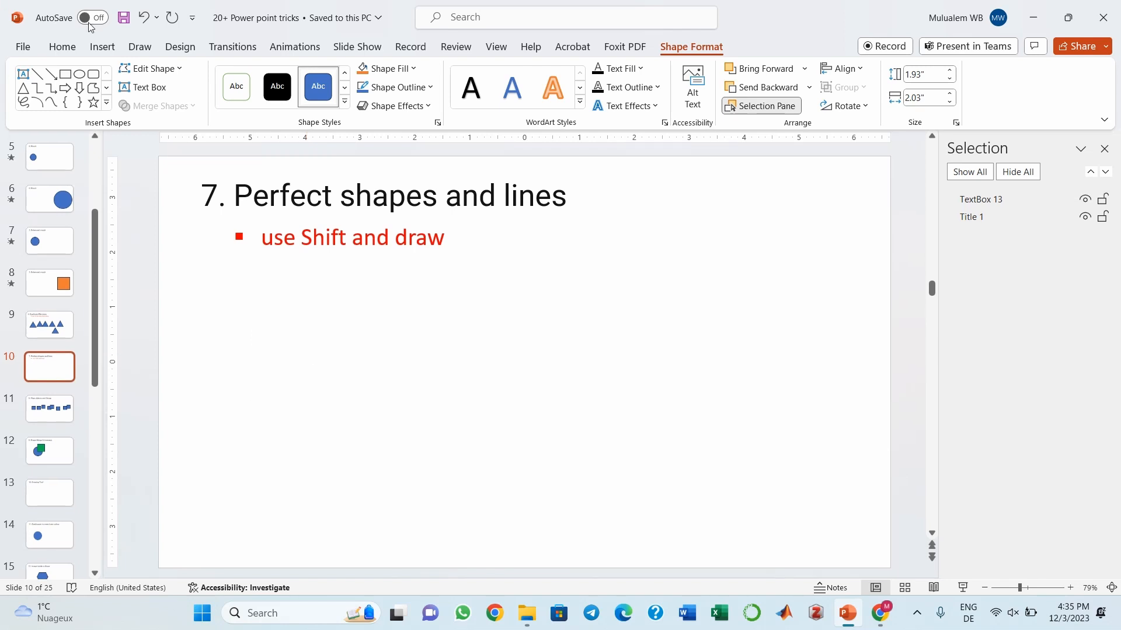
# Step: Draw a perfect circle about 2.79 inches across on slide 10 and move it to the left part of the slide under the bullet
pyautogui.click(102, 46)
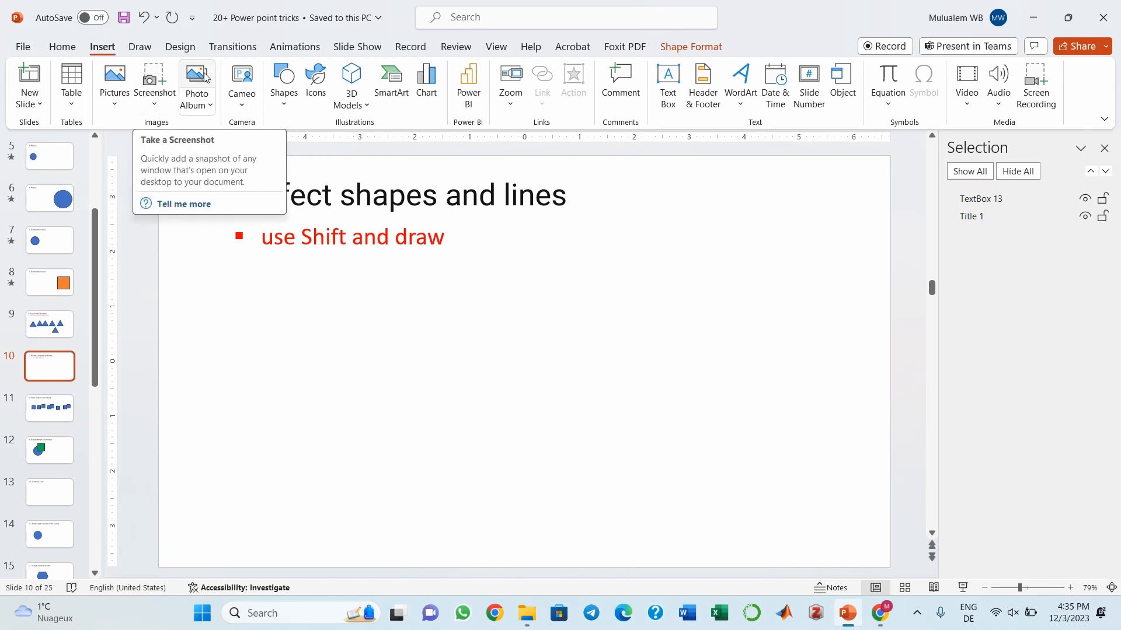
pyautogui.click(282, 105)
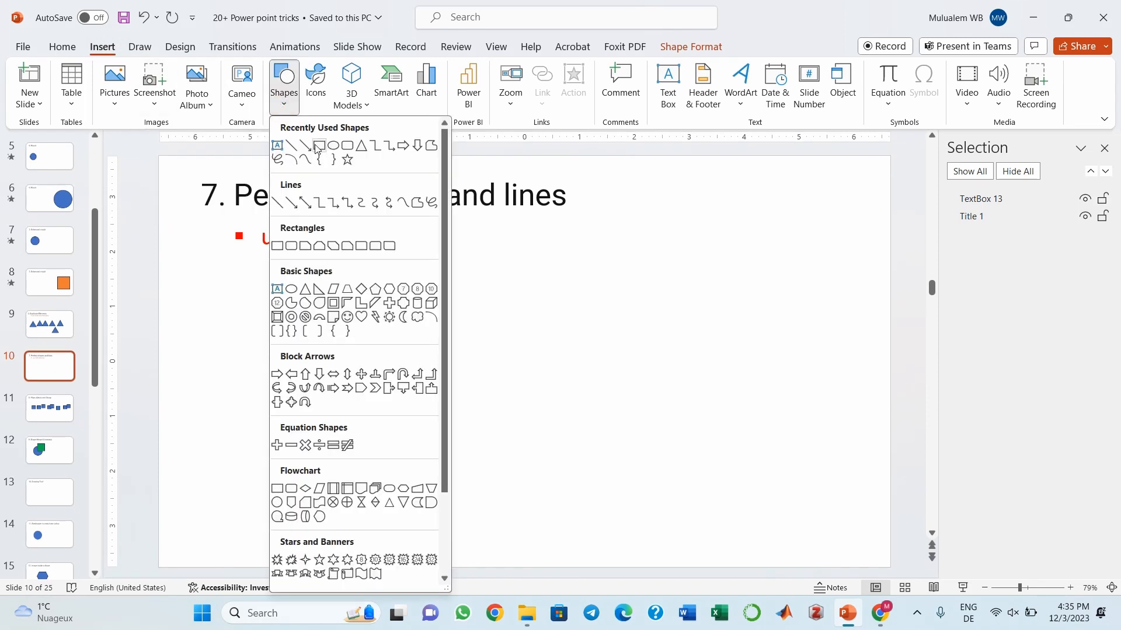
pyautogui.click(334, 147)
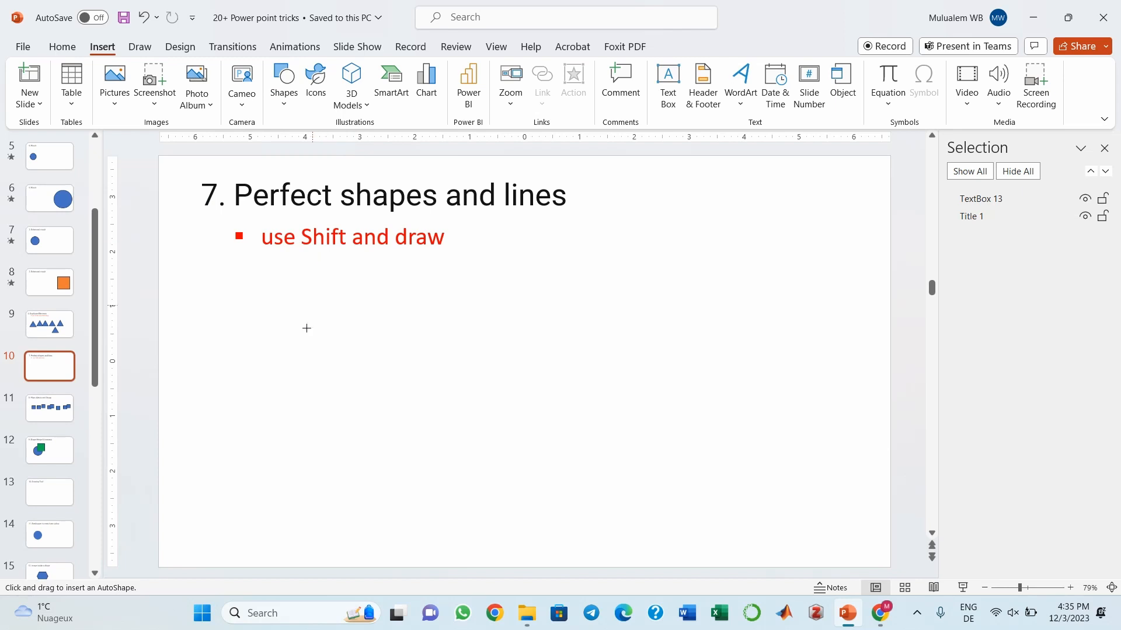
pyautogui.moveTo(302, 344)
pyautogui.mouseDown()
pyautogui.moveTo(420, 460)
pyautogui.moveTo(293, 382)
pyautogui.moveTo(540, 495)
pyautogui.moveTo(385, 401)
pyautogui.moveTo(456, 456)
pyautogui.mouseUp()
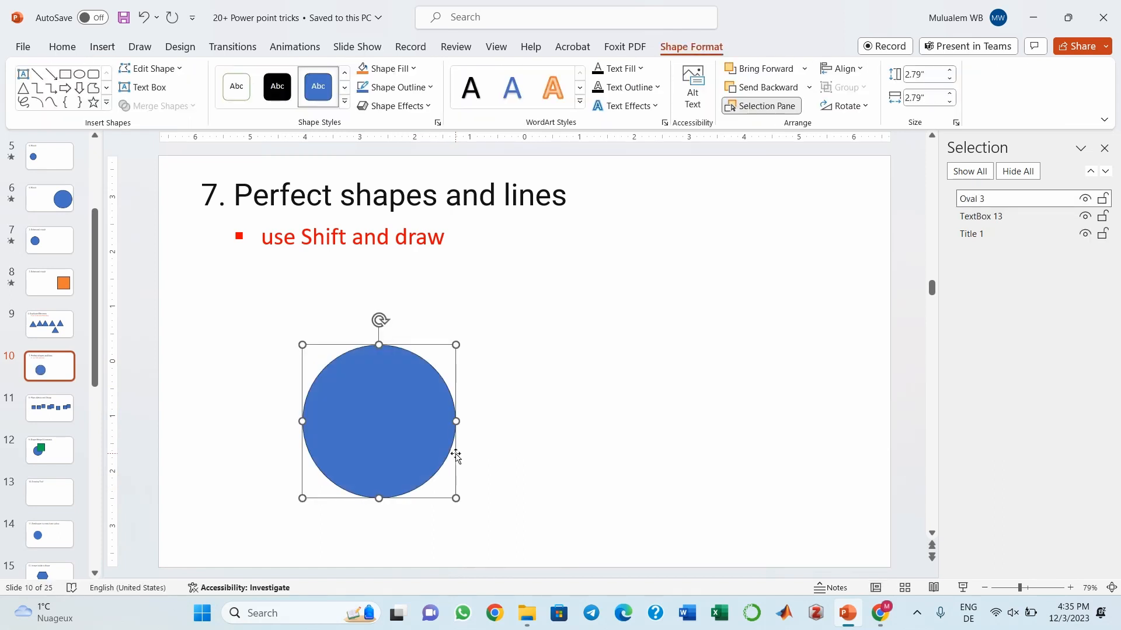
pyautogui.moveTo(391, 432)
pyautogui.mouseDown()
pyautogui.moveTo(345, 400)
pyautogui.moveTo(305, 391)
pyautogui.mouseUp()
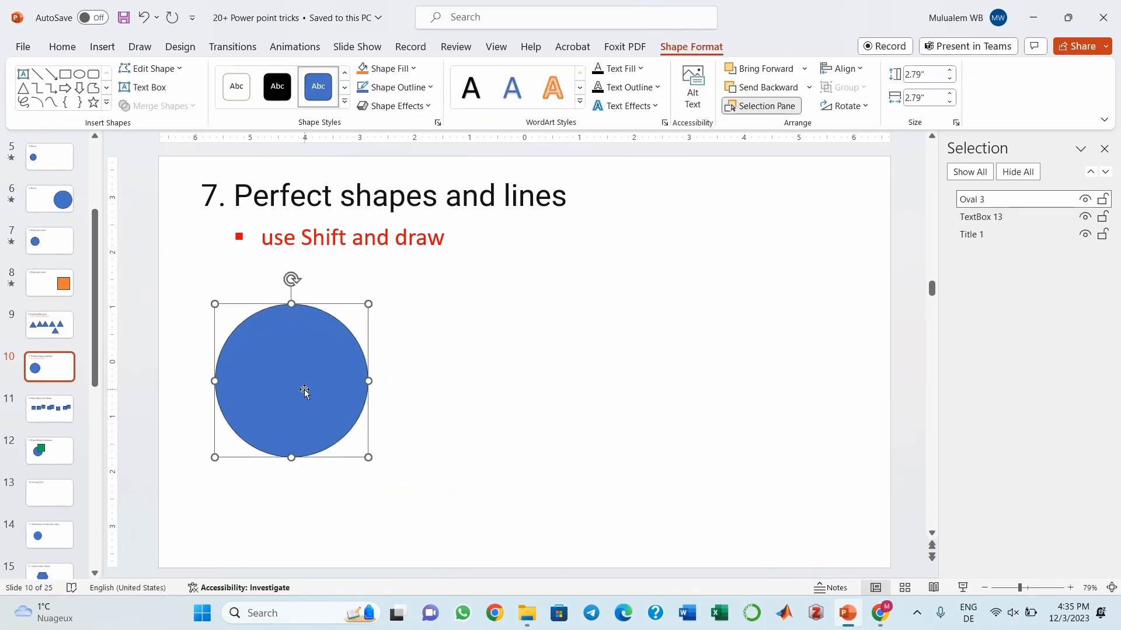
pyautogui.click(428, 391)
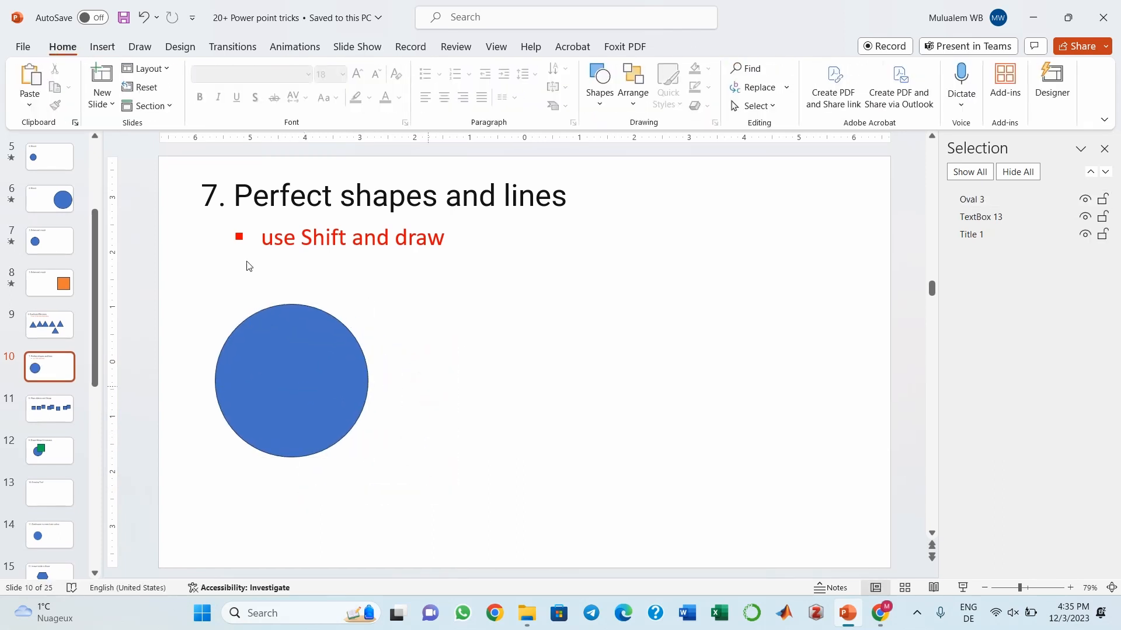
# Step: Draw a perfect square about 2.4 inches on each side to the right of the circle
pyautogui.click(102, 48)
pyautogui.click(291, 110)
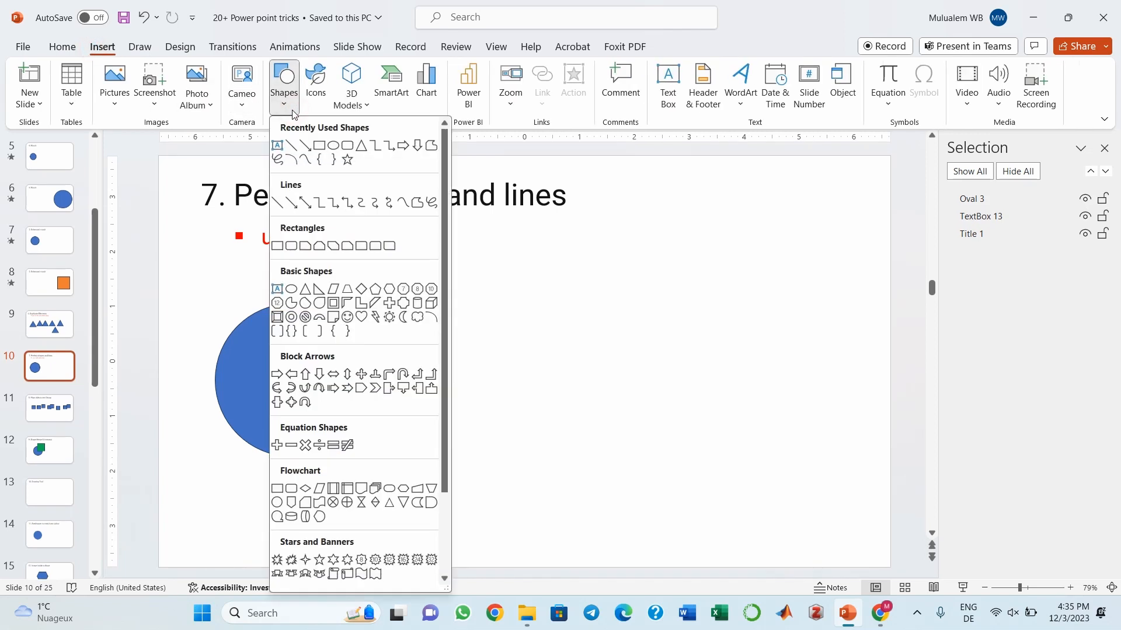
pyautogui.click(326, 146)
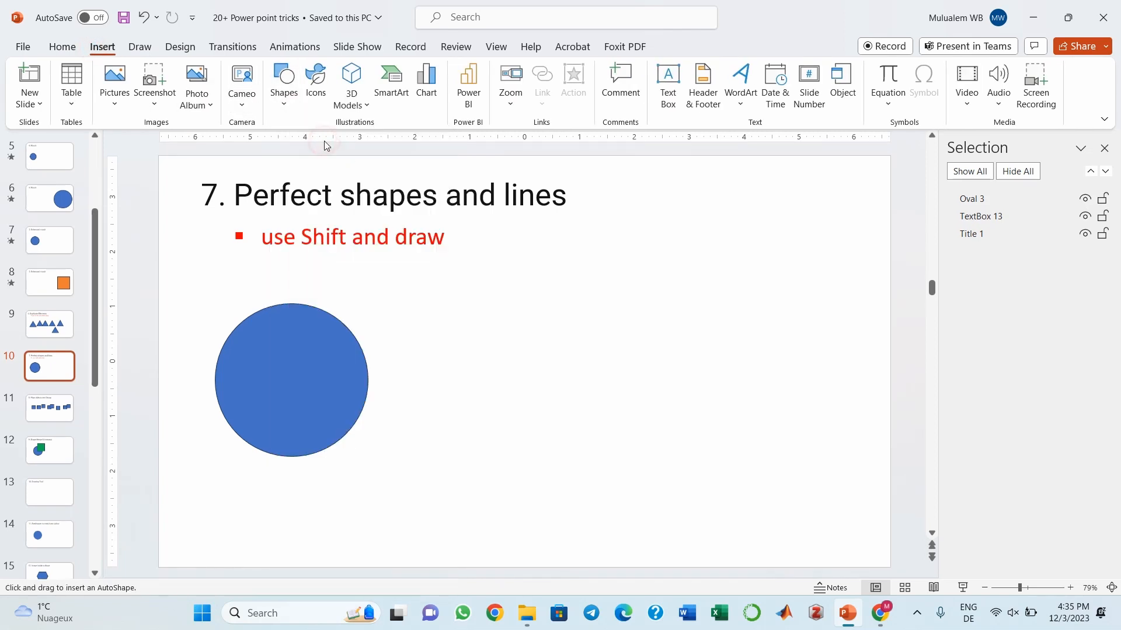
pyautogui.moveTo(495, 273); pyautogui.dragTo(593, 409)
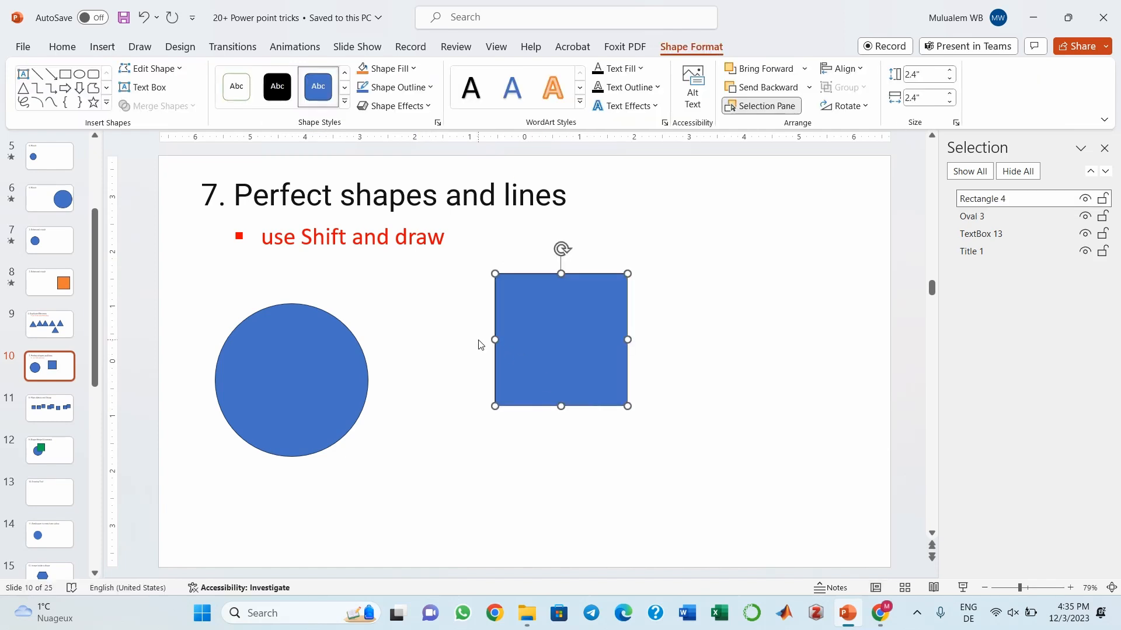
pyautogui.click(446, 351)
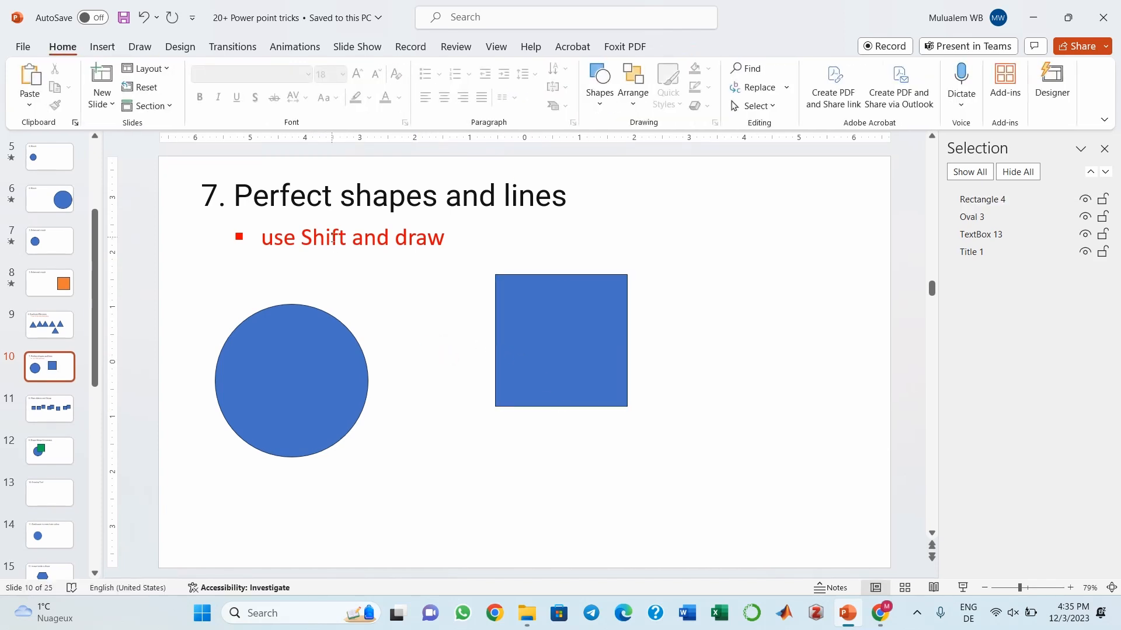
# Step: Draw a perfectly horizontal straight arrow about 6.01 inches long below the square, and go to slide 11
pyautogui.click(111, 51)
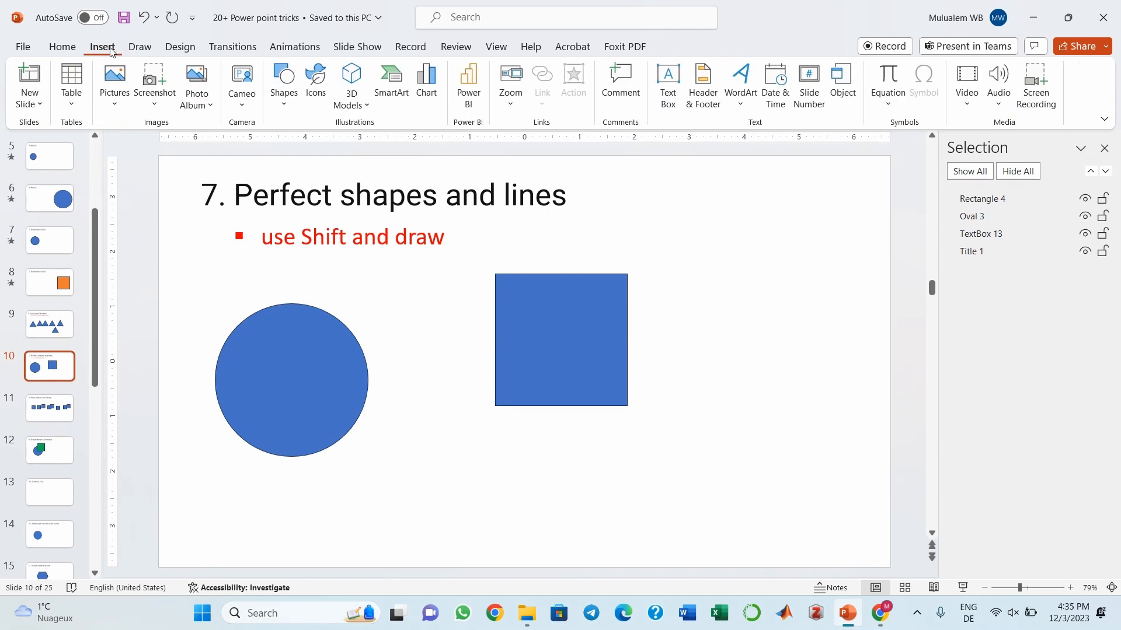
pyautogui.click(286, 105)
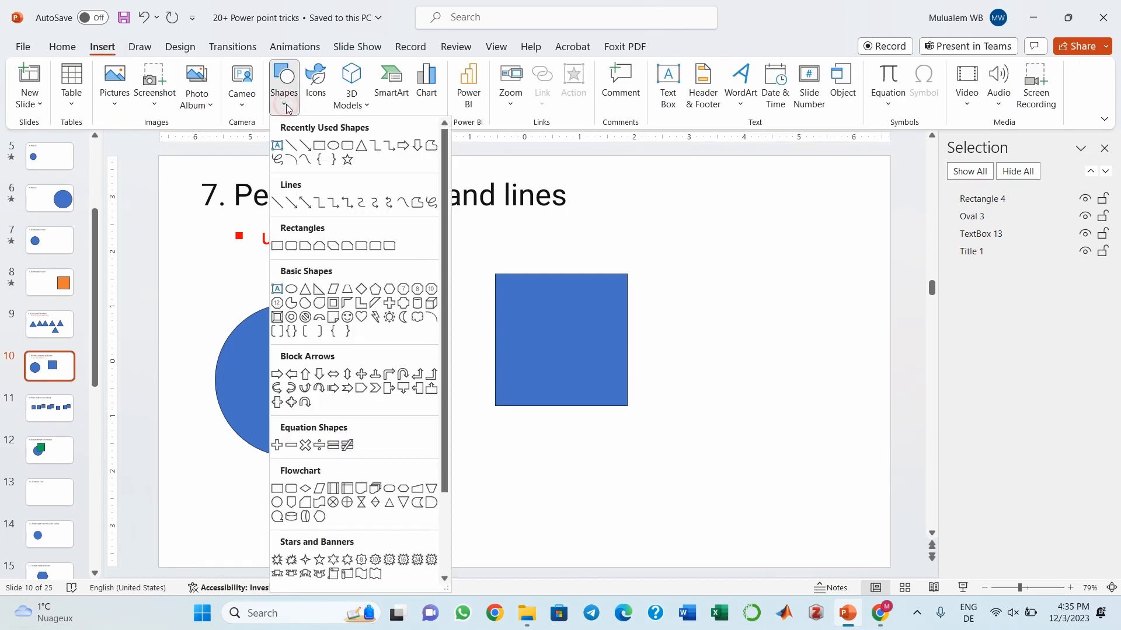
pyautogui.click(304, 149)
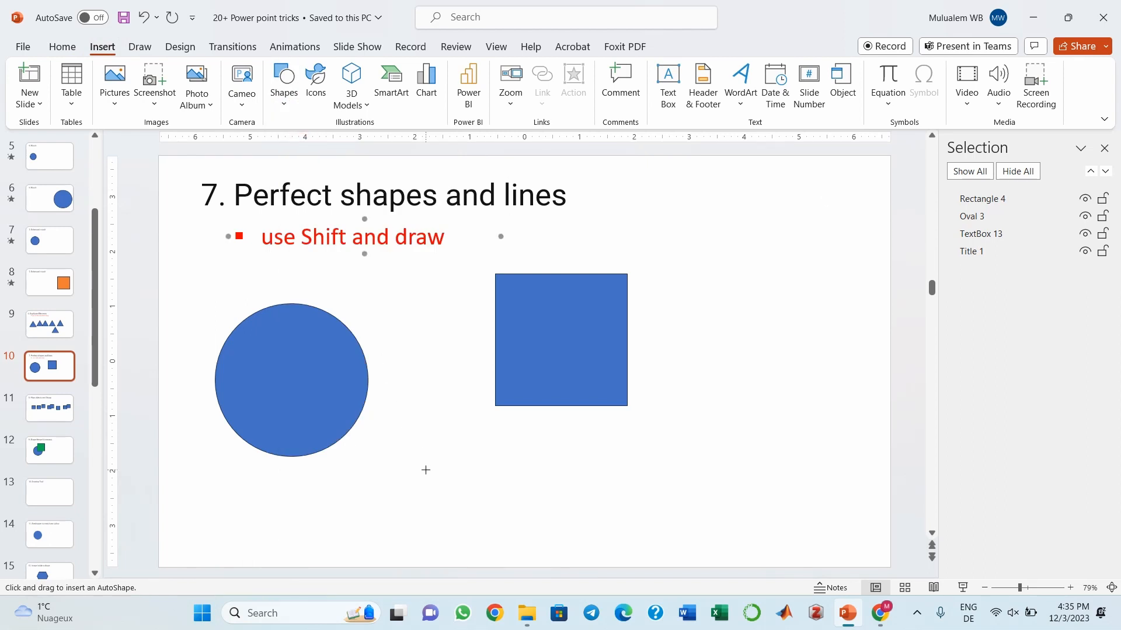
pyautogui.moveTo(425, 469); pyautogui.dragTo(756, 483)
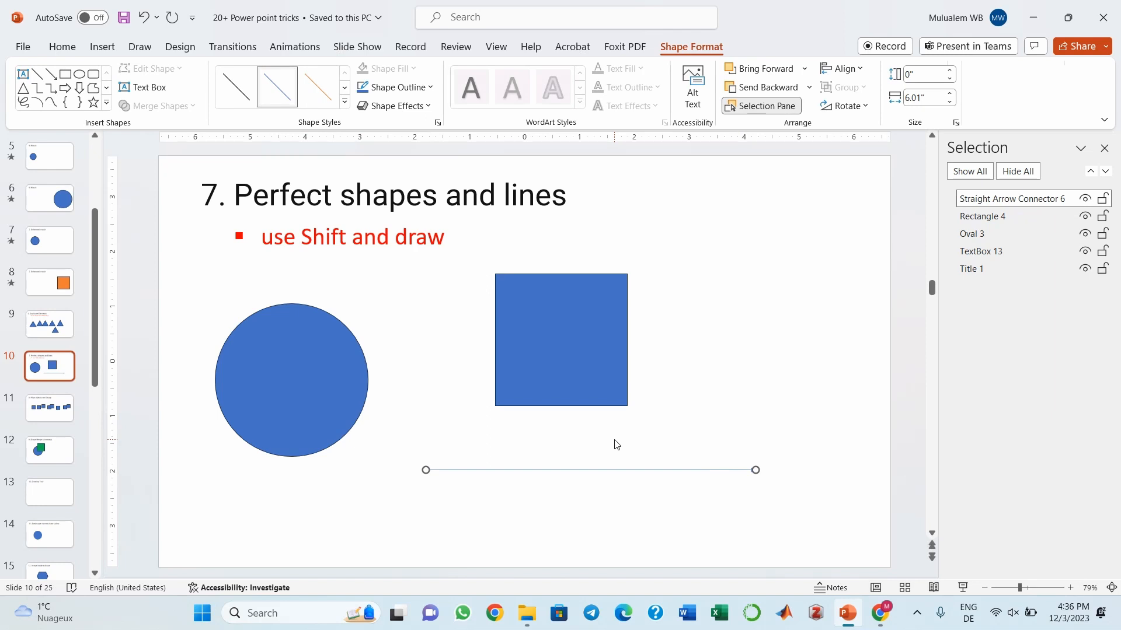
pyautogui.click(418, 446)
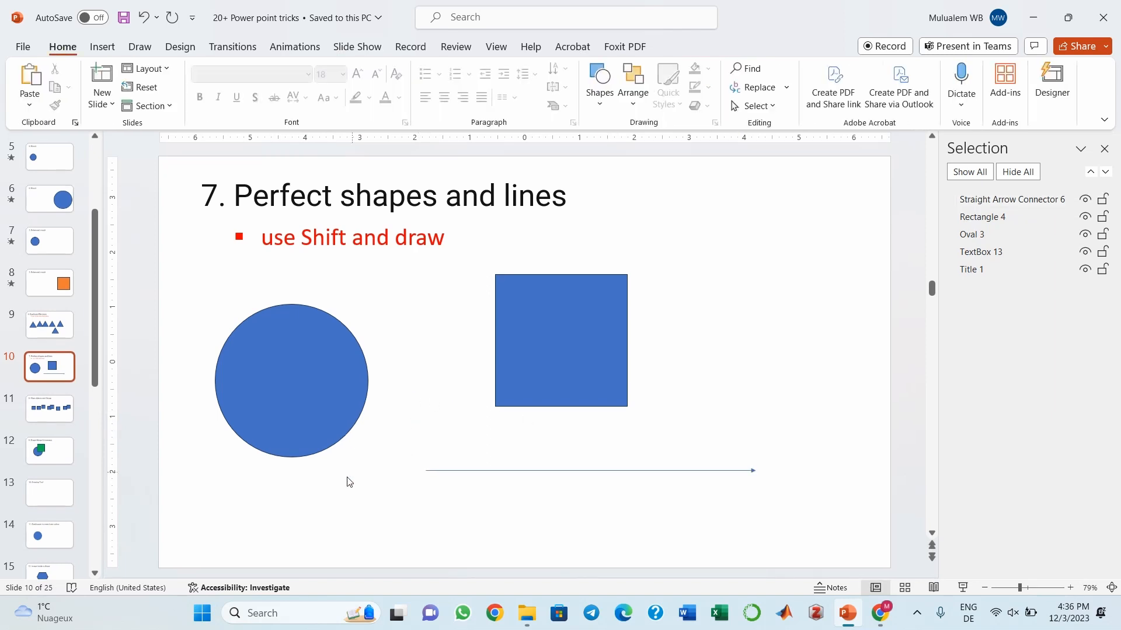
pyautogui.click(45, 417)
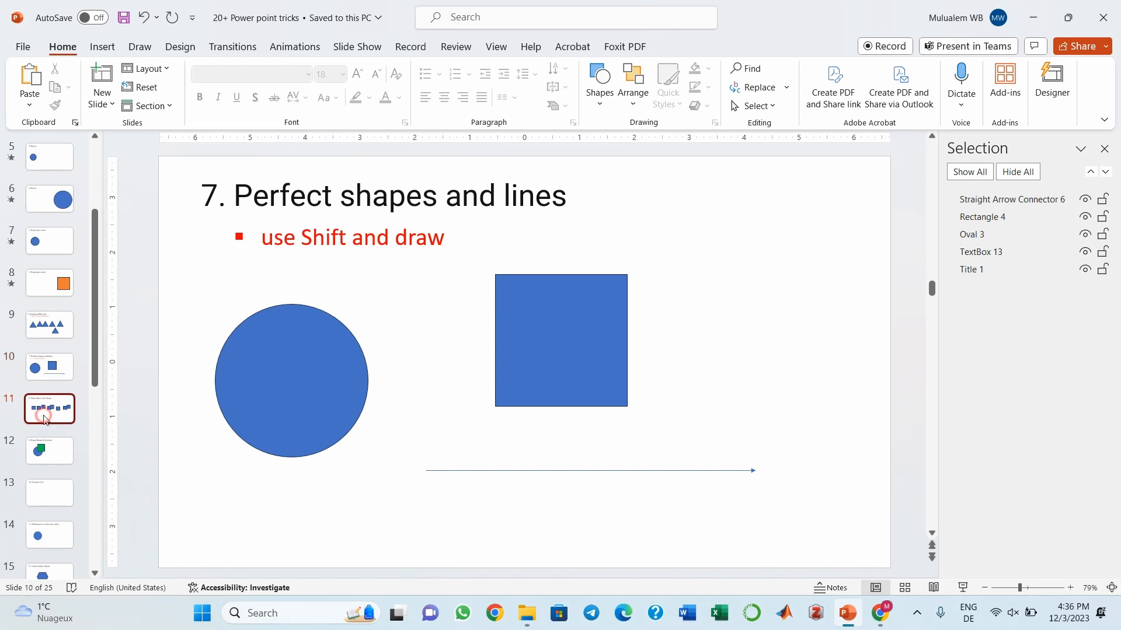
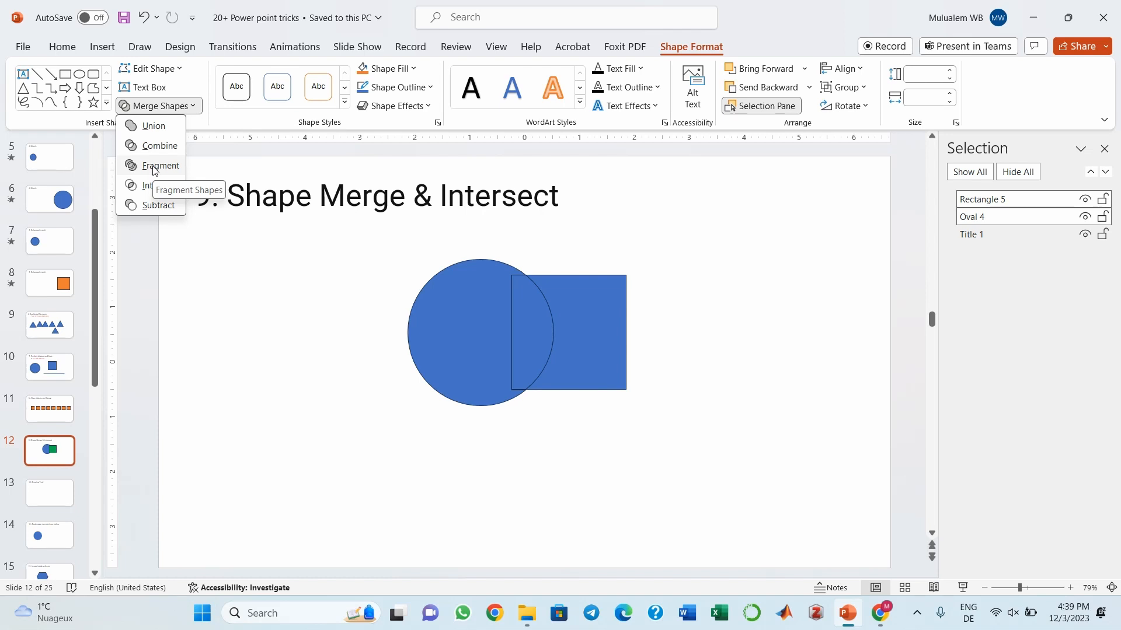
# Step: Fragment the overlapping circle and square on slide 12, and move the two outer pieces away from the middle piece
pyautogui.click(155, 166)
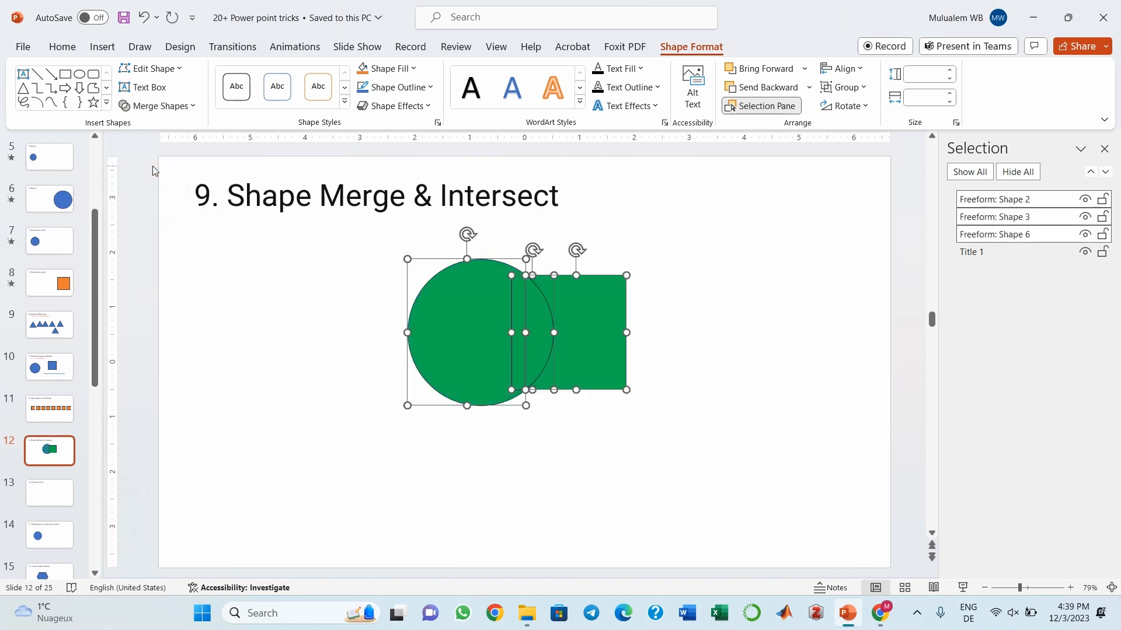
pyautogui.click(484, 481)
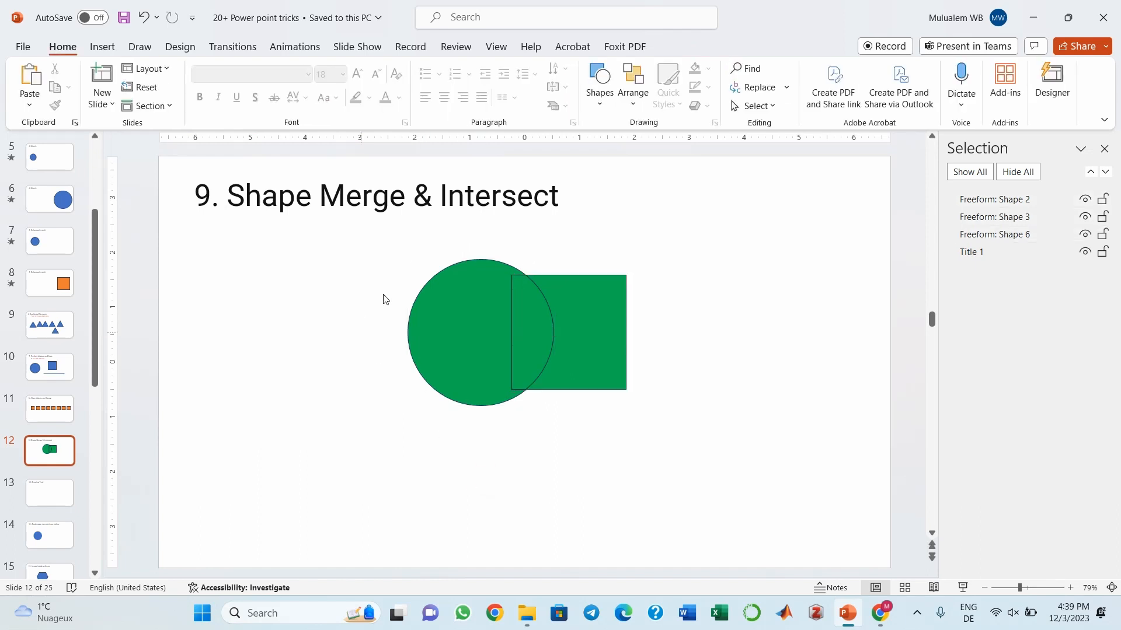
pyautogui.moveTo(471, 313); pyautogui.dragTo(435, 313)
pyautogui.moveTo(571, 327); pyautogui.dragTo(598, 332)
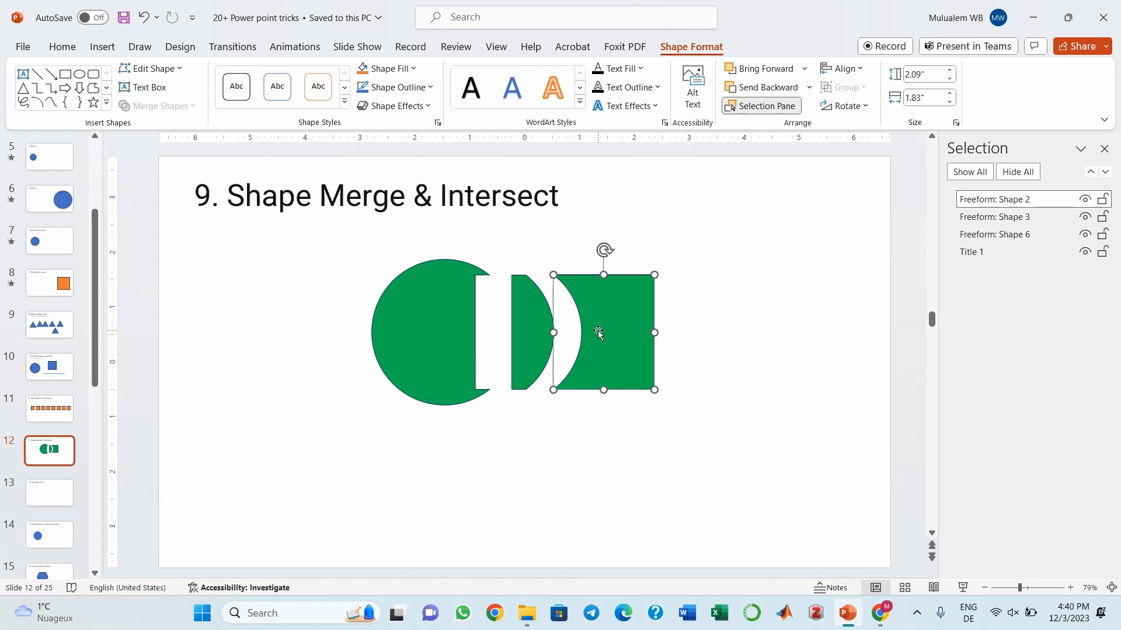
# Step: Undo the piece moves and the fragmenting of the circle and square
pyautogui.hotkey('ctrl', 'z')
pyautogui.hotkey('ctrl', 'z')
pyautogui.hotkey('ctrl', 'z')
pyautogui.hotkey('ctrl', 'z')
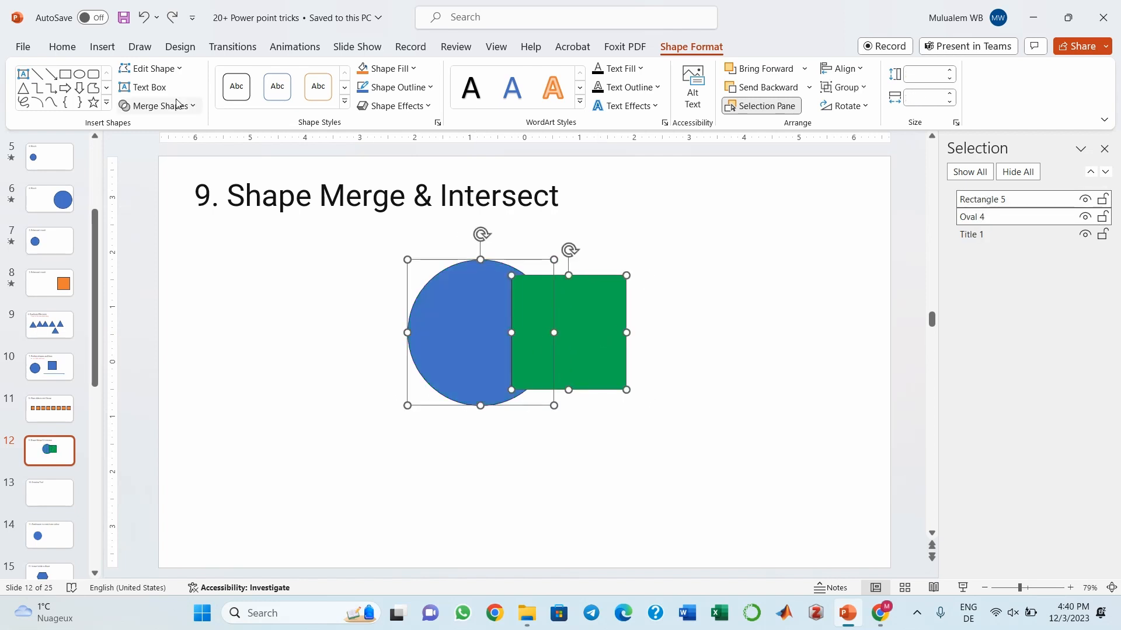
# Step: Subtract the green square from the blue circle and move the remaining piece up and to the left
pyautogui.click(192, 111)
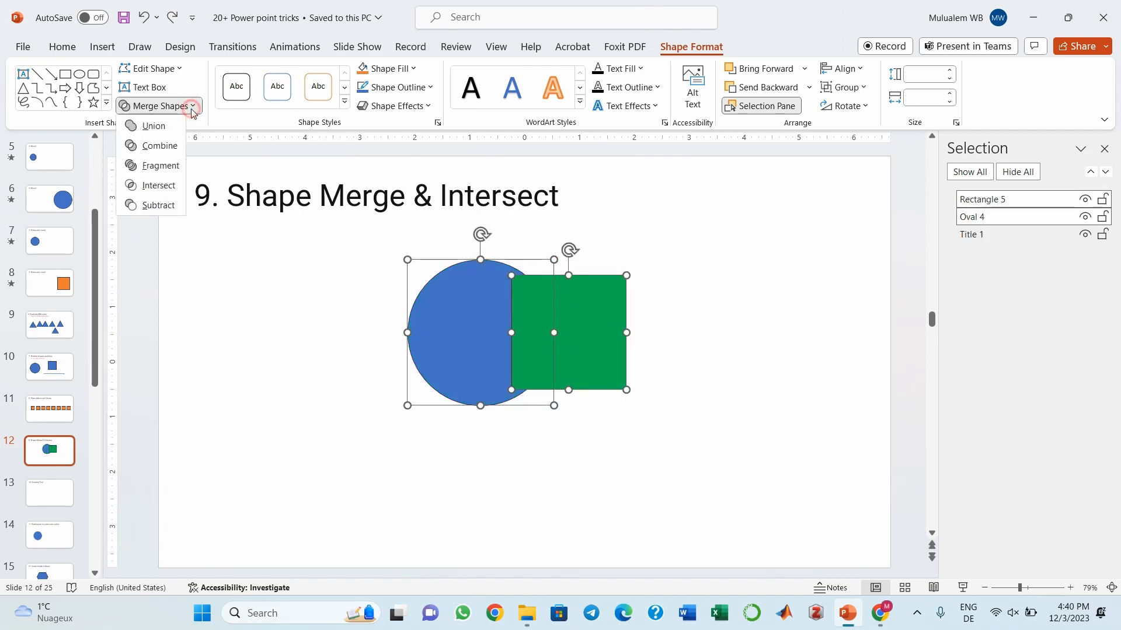
pyautogui.click(168, 209)
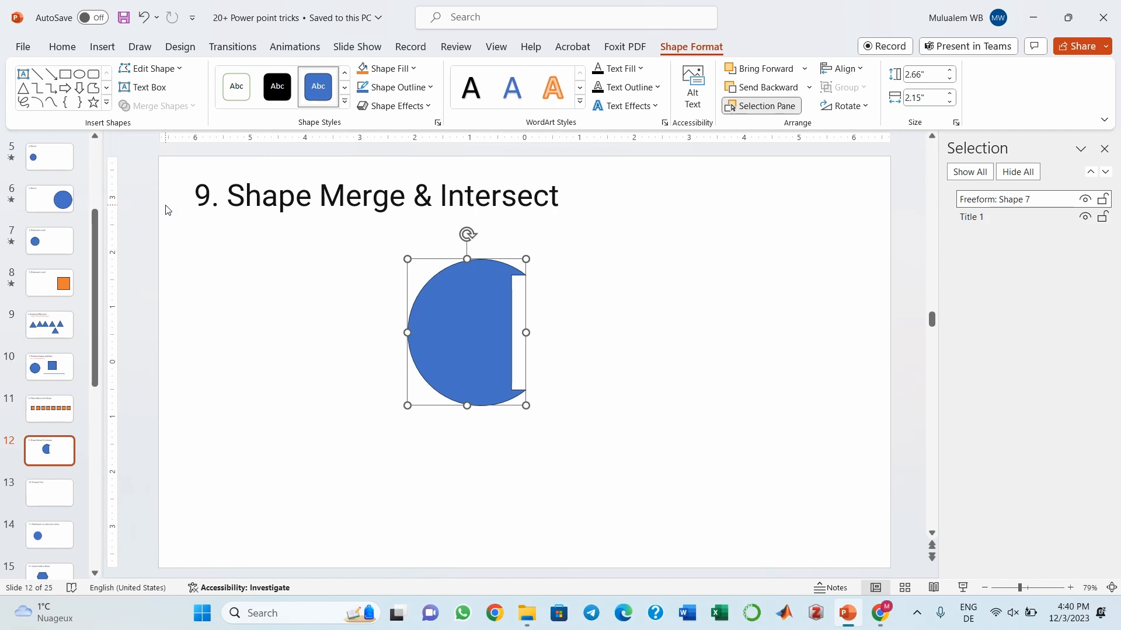
pyautogui.moveTo(447, 318); pyautogui.dragTo(405, 315)
pyautogui.moveTo(473, 331); pyautogui.dragTo(442, 319)
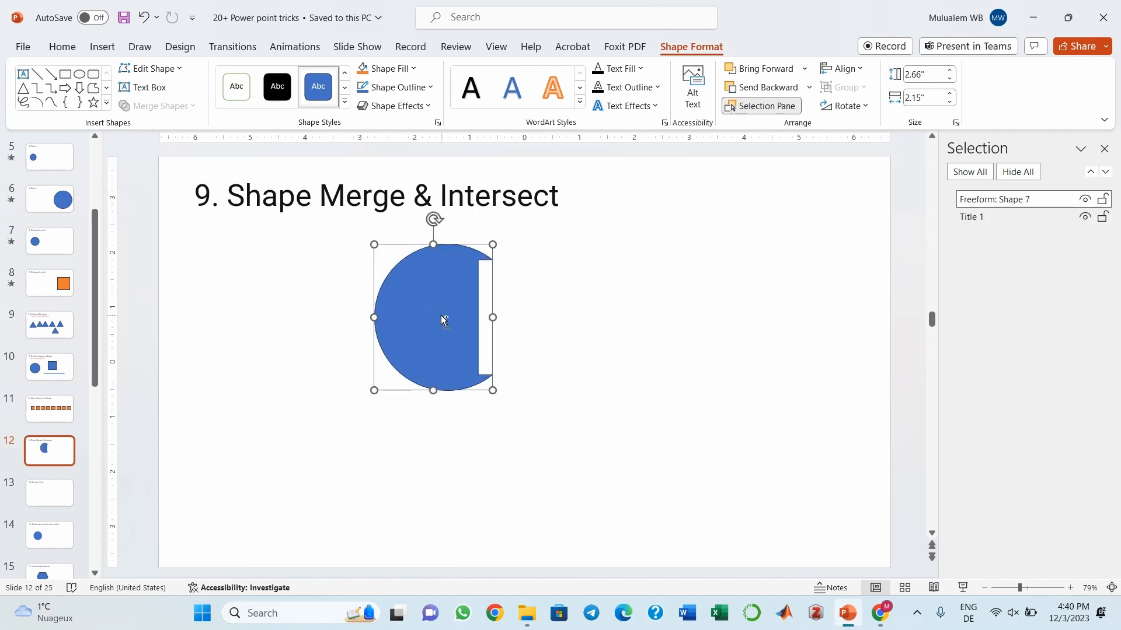
# Step: Undo the subtraction back to the separate circle and square, and move the green square lower beside the circle
pyautogui.hotkey('ctrl', 'z')
pyautogui.hotkey('ctrl', 'z')
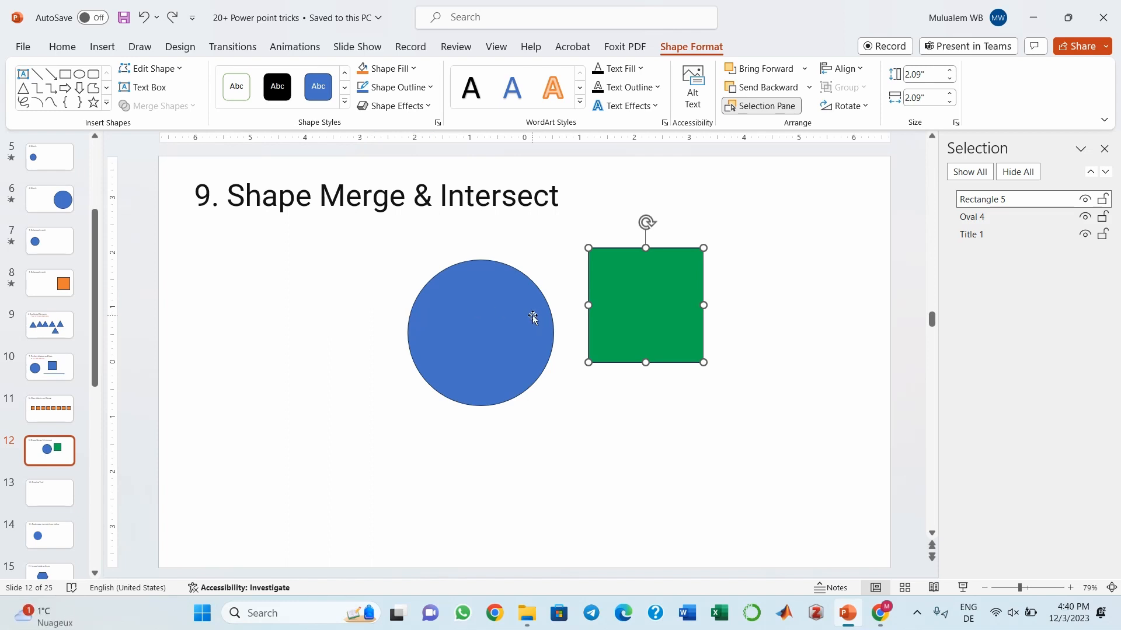
pyautogui.moveTo(612, 305); pyautogui.dragTo(608, 358)
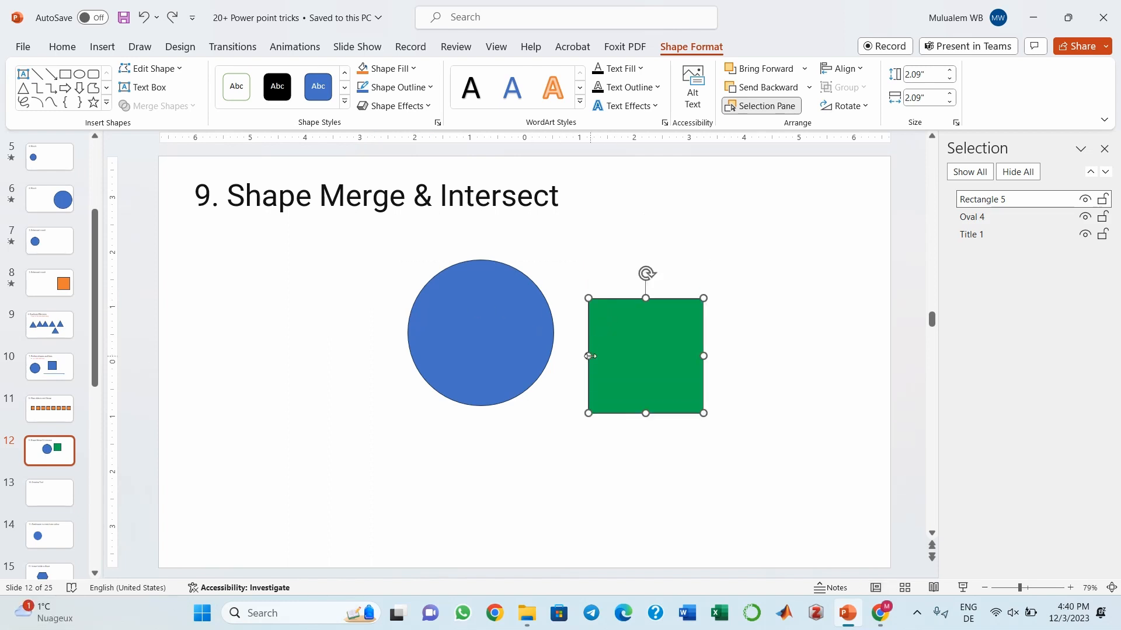
# Step: Shrink the blue circle to about 0.86" high by 0.95" wide at the green square's upper-left corner, and send the square to the back
pyautogui.click(438, 331)
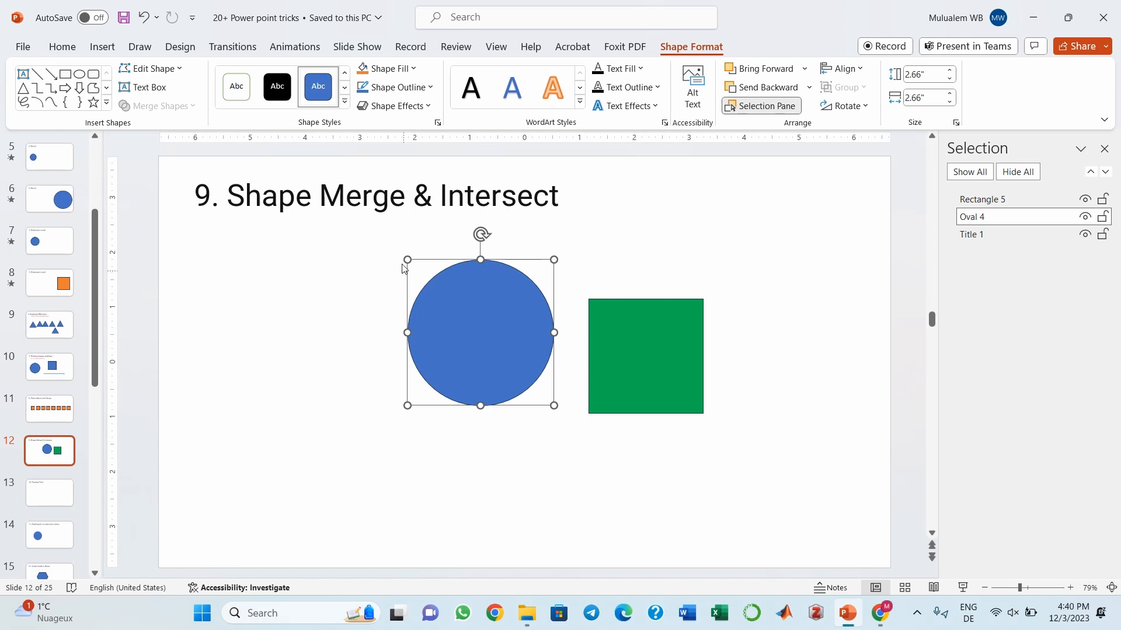
pyautogui.moveTo(407, 260); pyautogui.dragTo(560, 300)
pyautogui.click(629, 322)
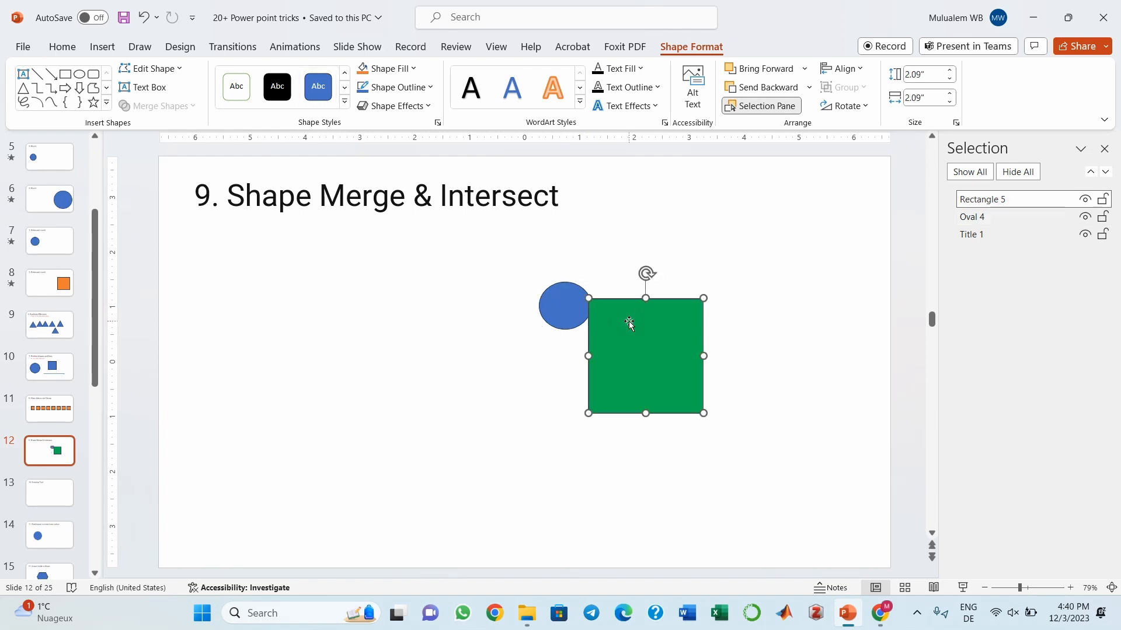
pyautogui.rightClick(629, 321)
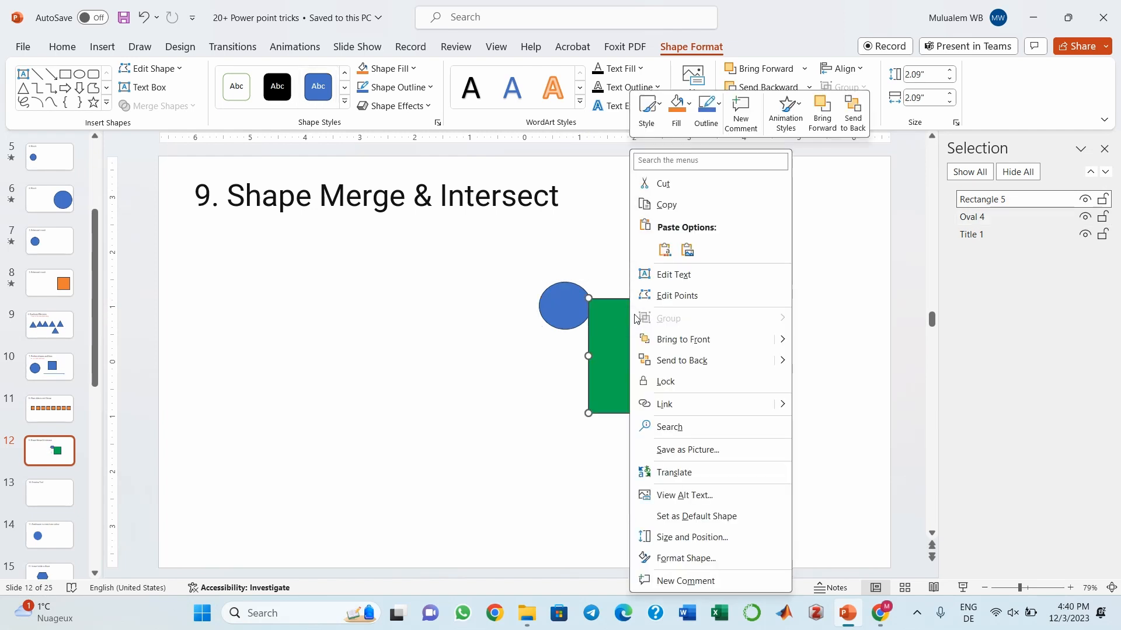
pyautogui.click(703, 361)
# Step: Move the small blue circle over the green square's upper-left corner and narrow it to about 0.85" wide
pyautogui.click(570, 313)
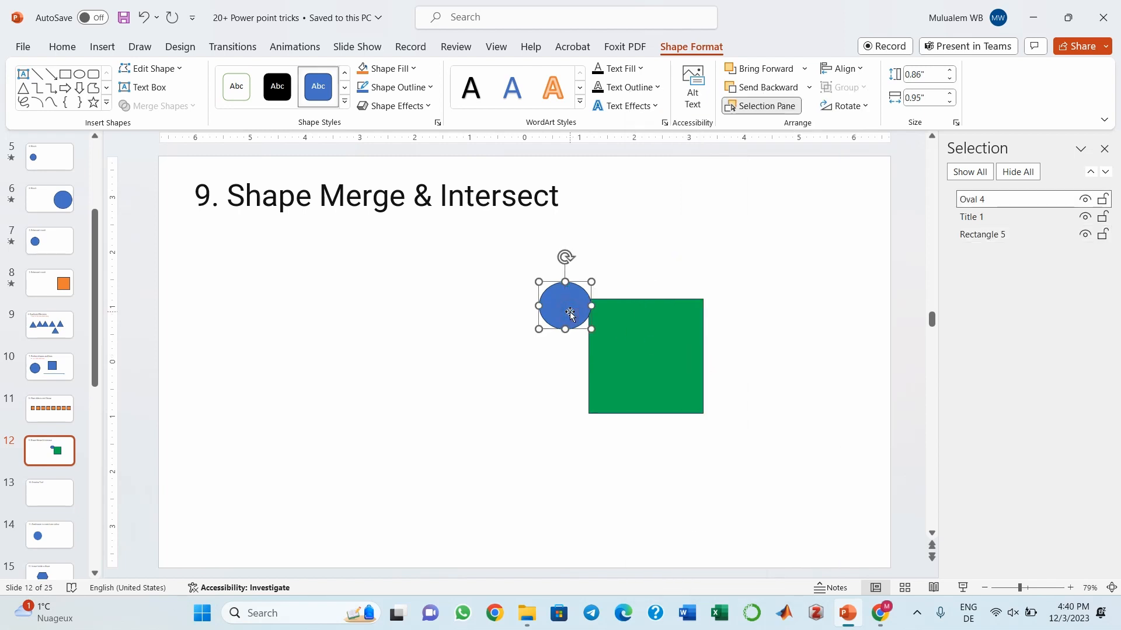
pyautogui.moveTo(570, 313); pyautogui.dragTo(593, 322)
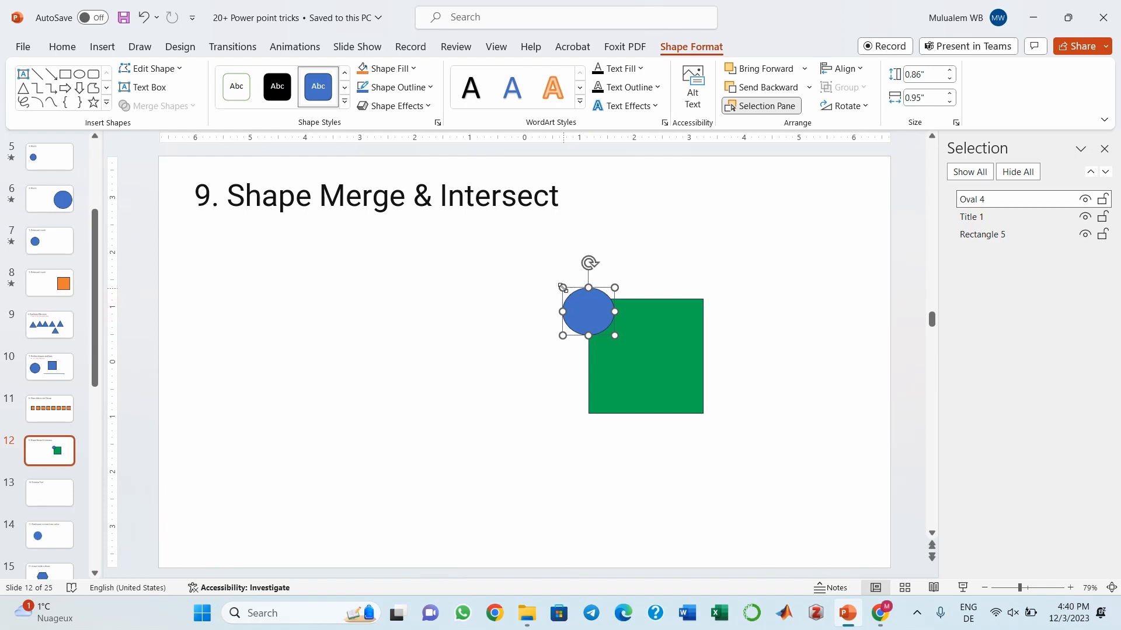
pyautogui.moveTo(562, 288); pyautogui.dragTo(596, 306)
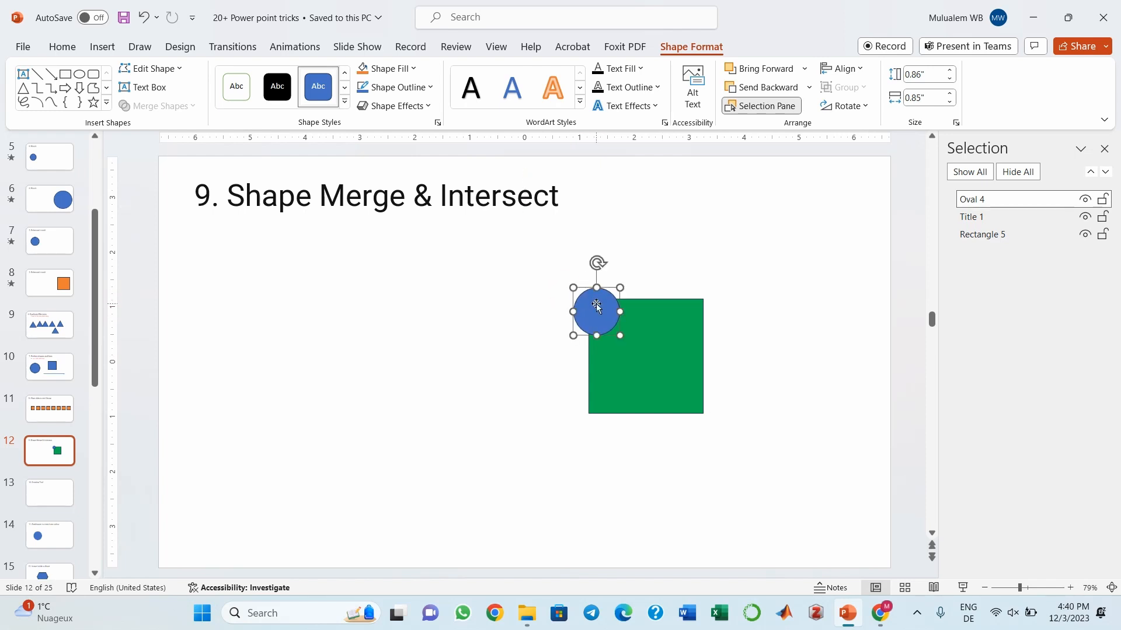
# Step: Subtract the blue circle from the green square and move the notched square up and to the left
pyautogui.click(652, 320)
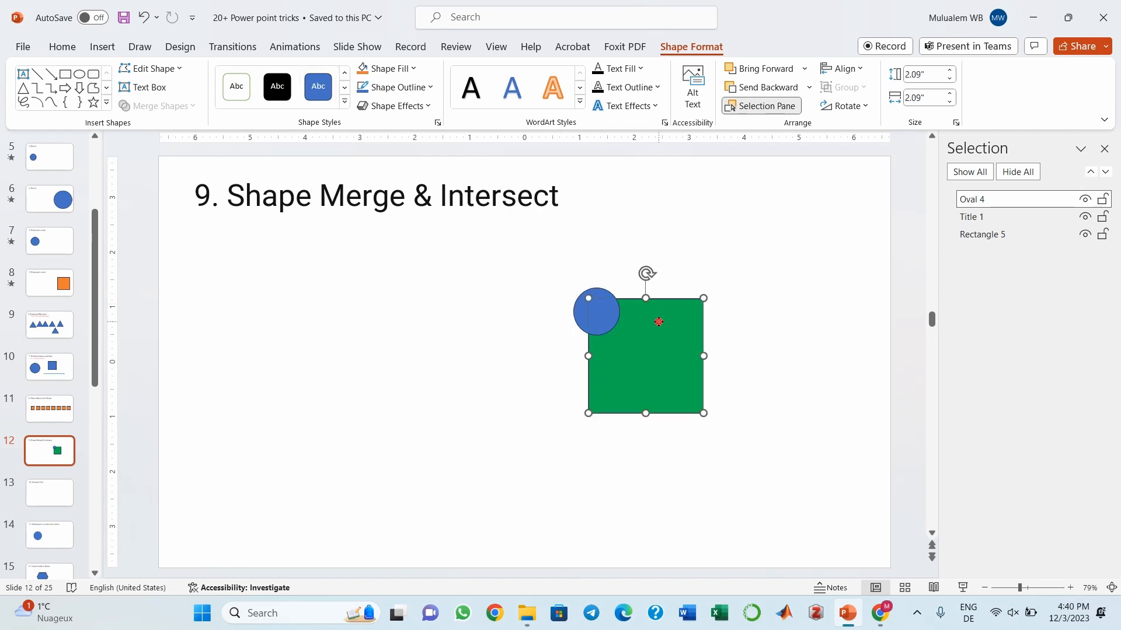
pyautogui.keyDown('shift'); pyautogui.click(586, 314); pyautogui.keyUp('shift')
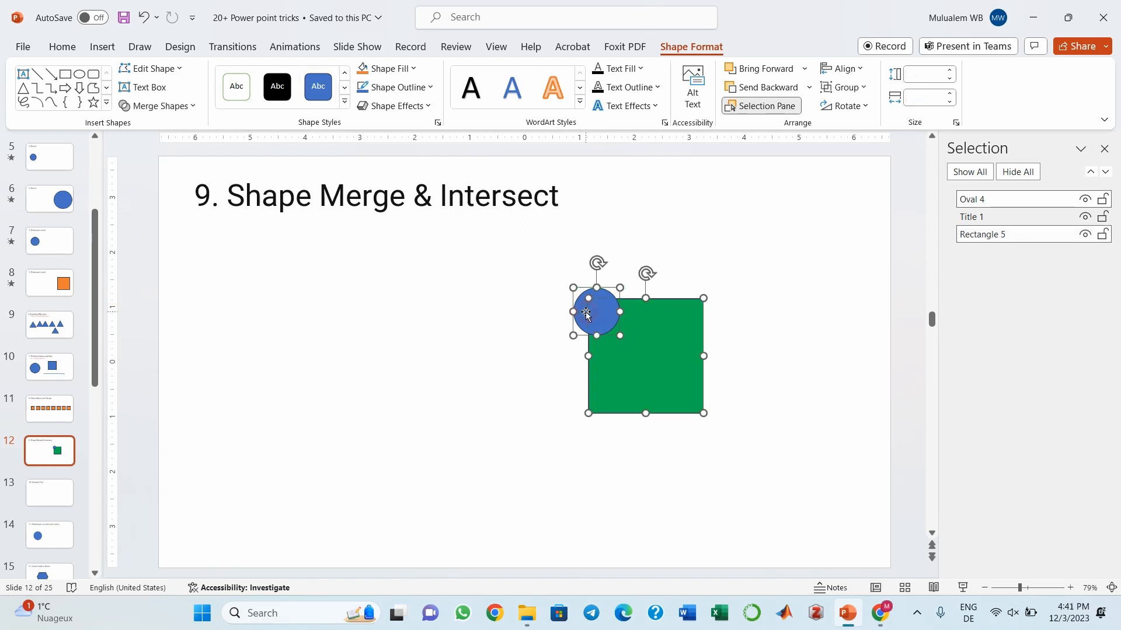
pyautogui.click(164, 111)
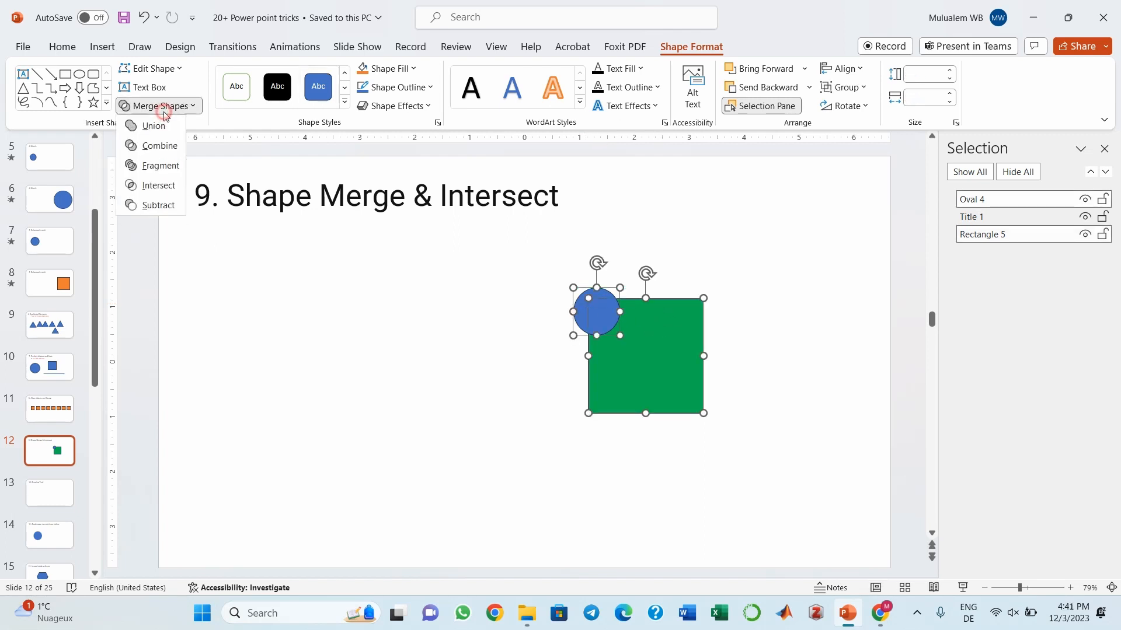
pyautogui.click(156, 205)
pyautogui.click(482, 503)
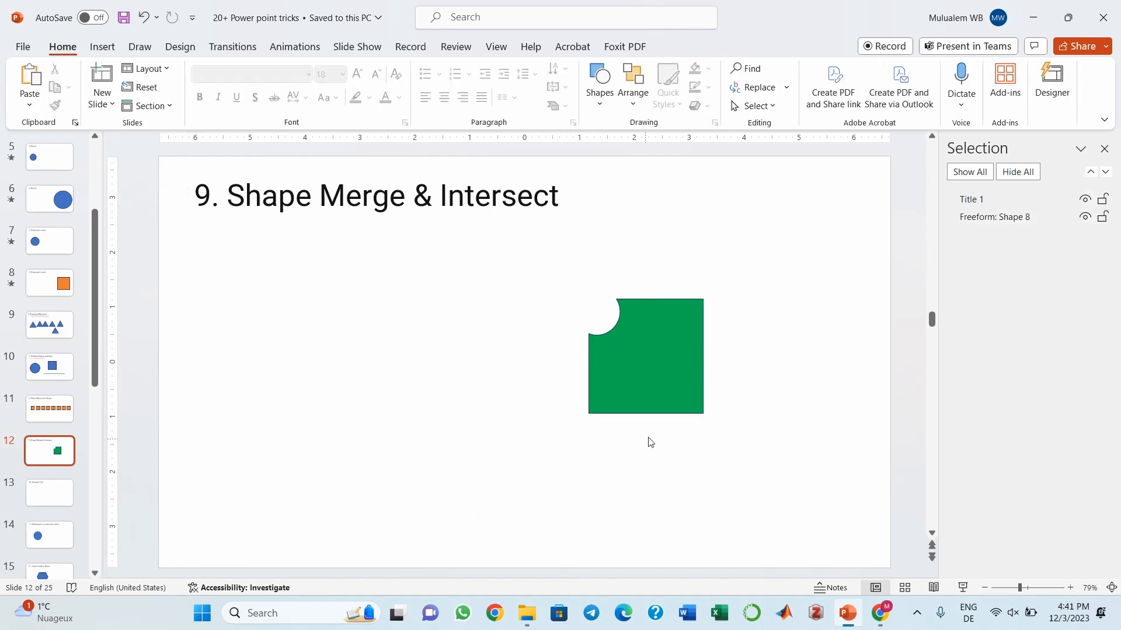
pyautogui.moveTo(673, 400); pyautogui.dragTo(524, 370)
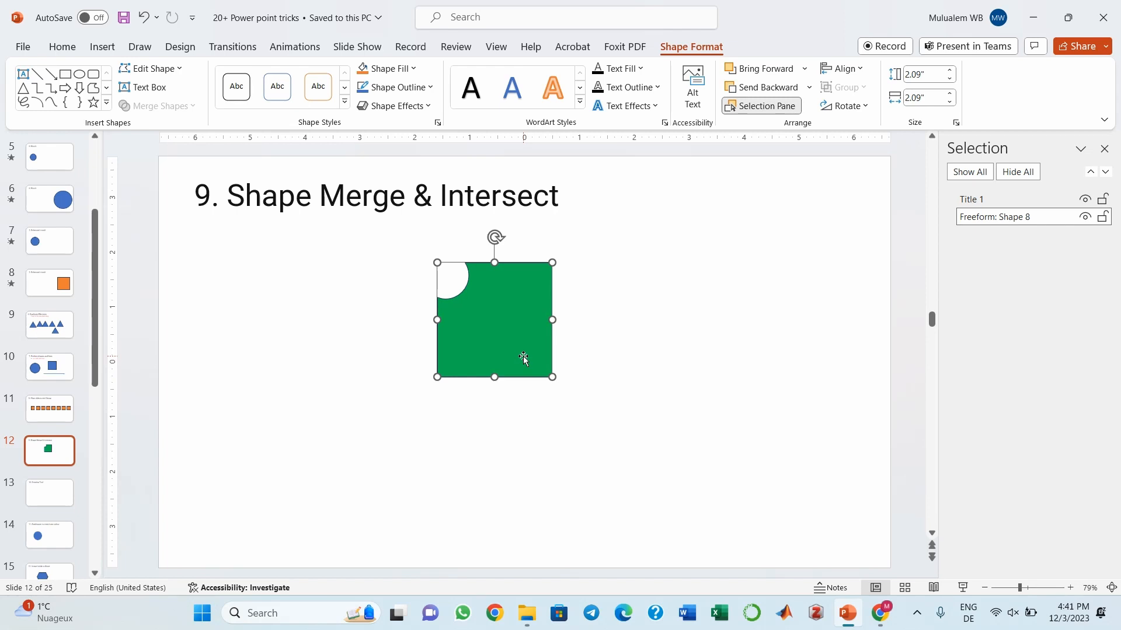
# Step: On slide 13, handwrite the word "Draw" below the title with the black pen
pyautogui.click(100, 356)
pyautogui.scroll(-3, 100, 385)
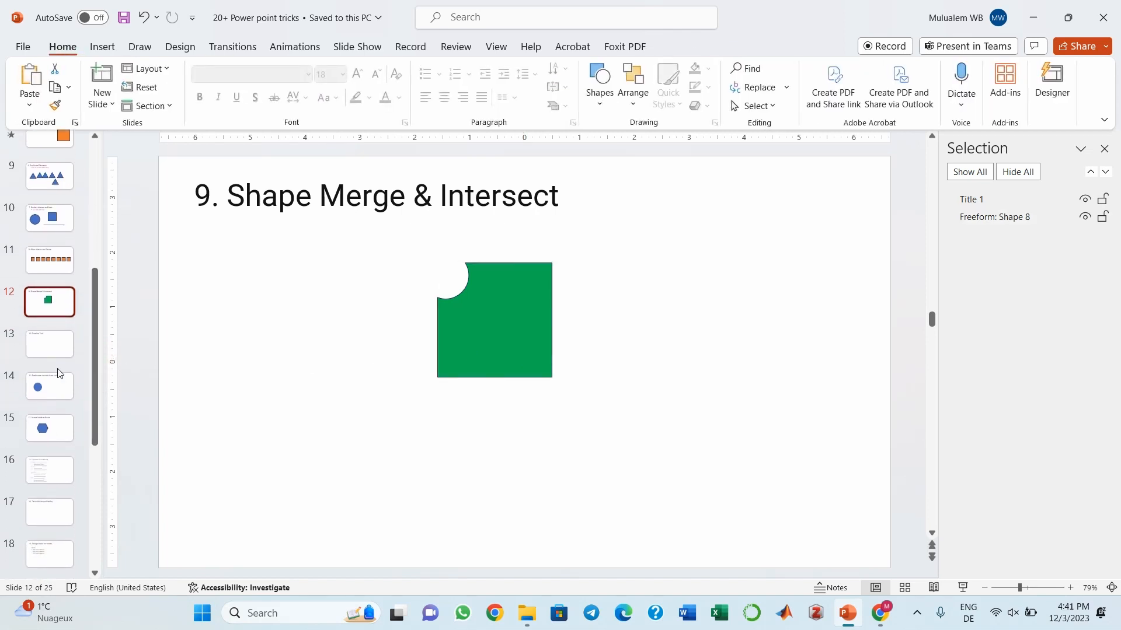
pyautogui.click(55, 352)
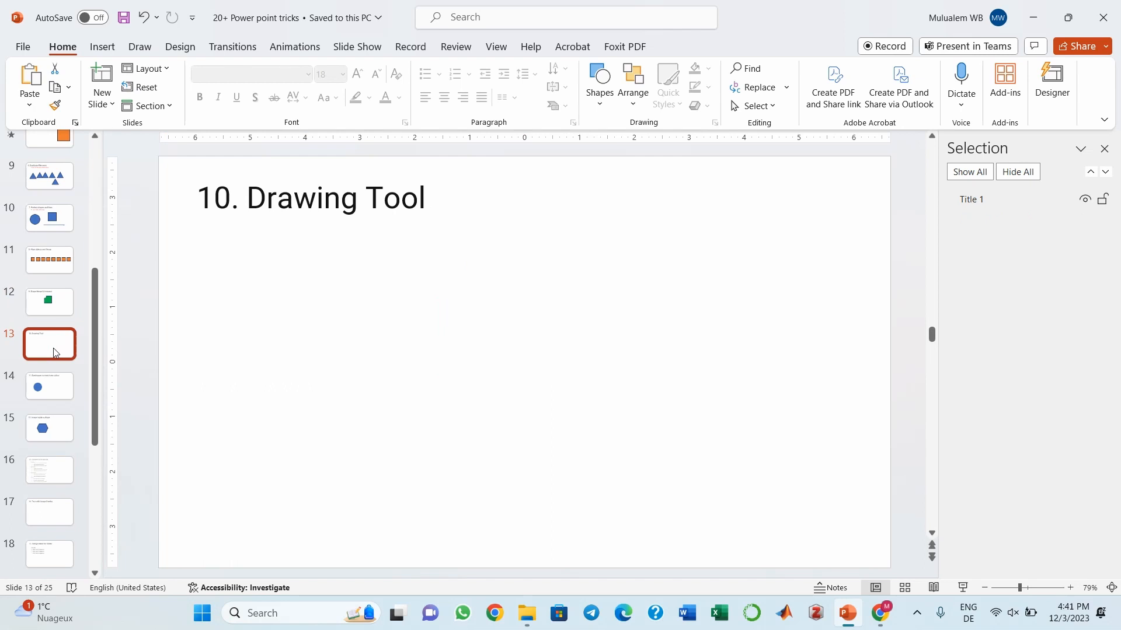
pyautogui.click(147, 48)
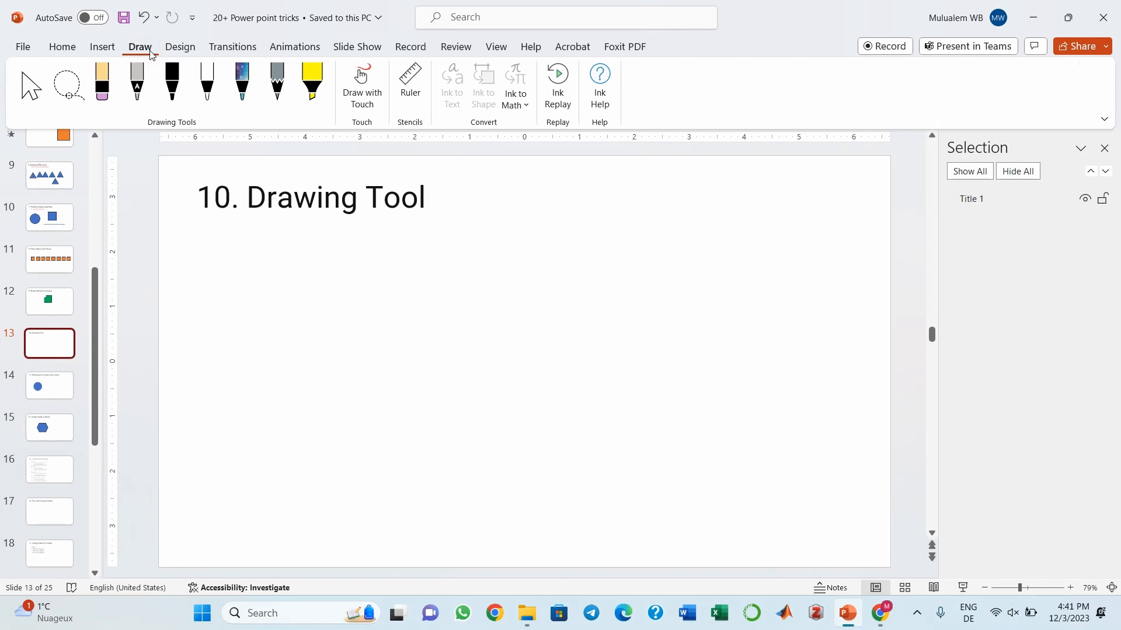
pyautogui.click(170, 75)
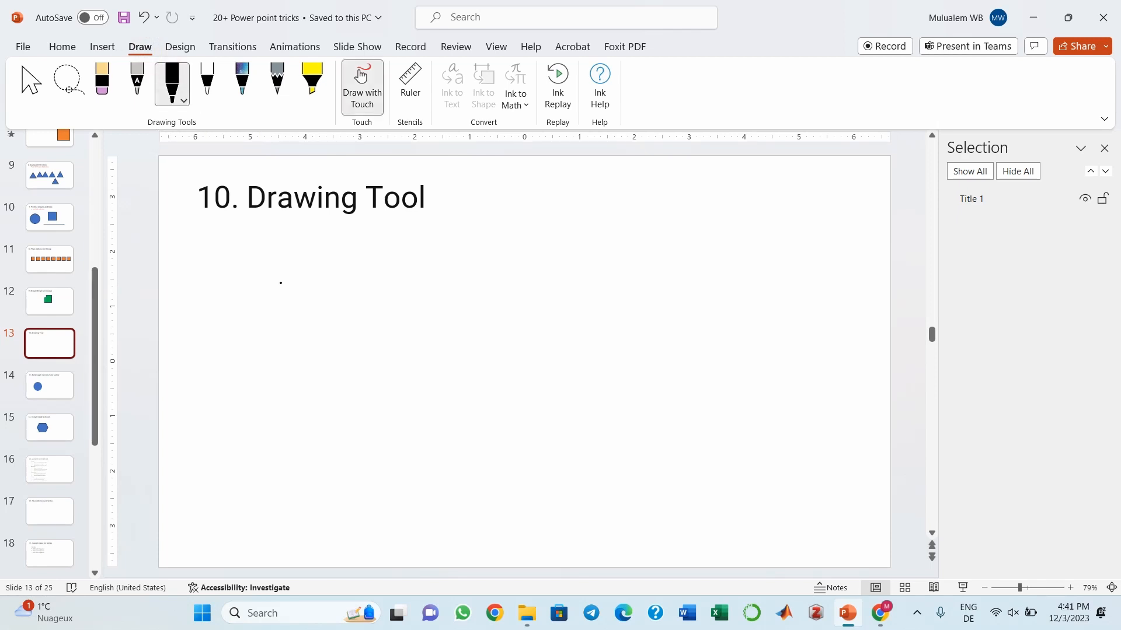
pyautogui.moveTo(282, 276); pyautogui.dragTo(286, 323)
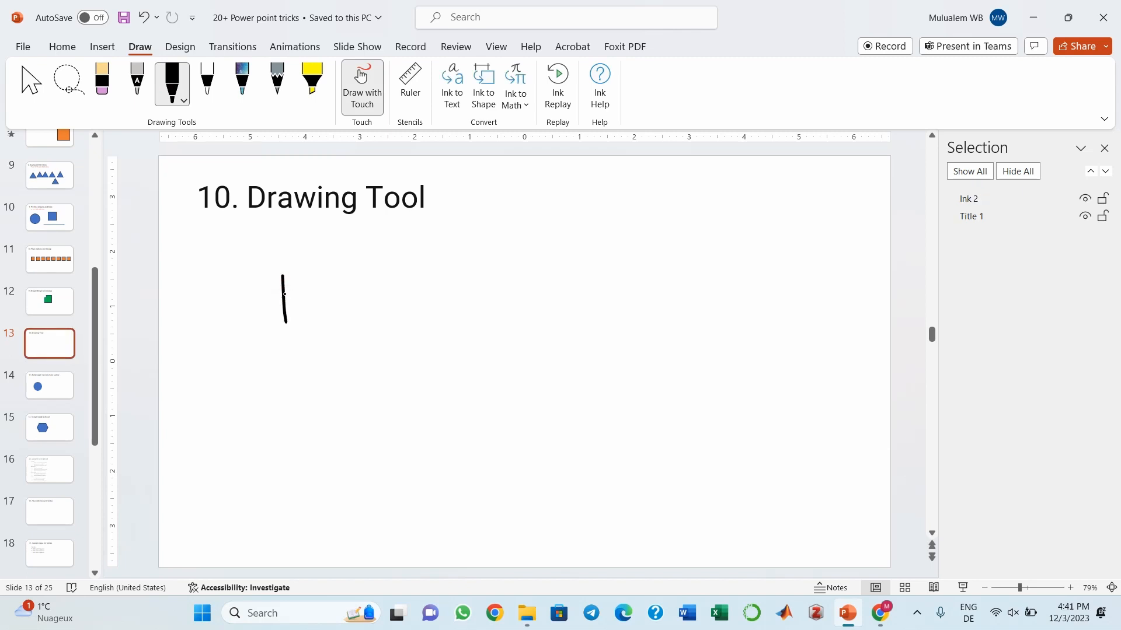
pyautogui.moveTo(285, 273)
pyautogui.mouseDown()
pyautogui.moveTo(331, 306)
pyautogui.moveTo(282, 325)
pyautogui.mouseUp()
pyautogui.moveTo(351, 285)
pyautogui.mouseDown()
pyautogui.moveTo(350, 270)
pyautogui.moveTo(352, 322)
pyautogui.moveTo(373, 268)
pyautogui.moveTo(397, 307)
pyautogui.moveTo(421, 320)
pyautogui.mouseUp()
pyautogui.moveTo(445, 285)
pyautogui.mouseDown()
pyautogui.moveTo(450, 329)
pyautogui.moveTo(481, 330)
pyautogui.moveTo(504, 281)
pyautogui.mouseUp()
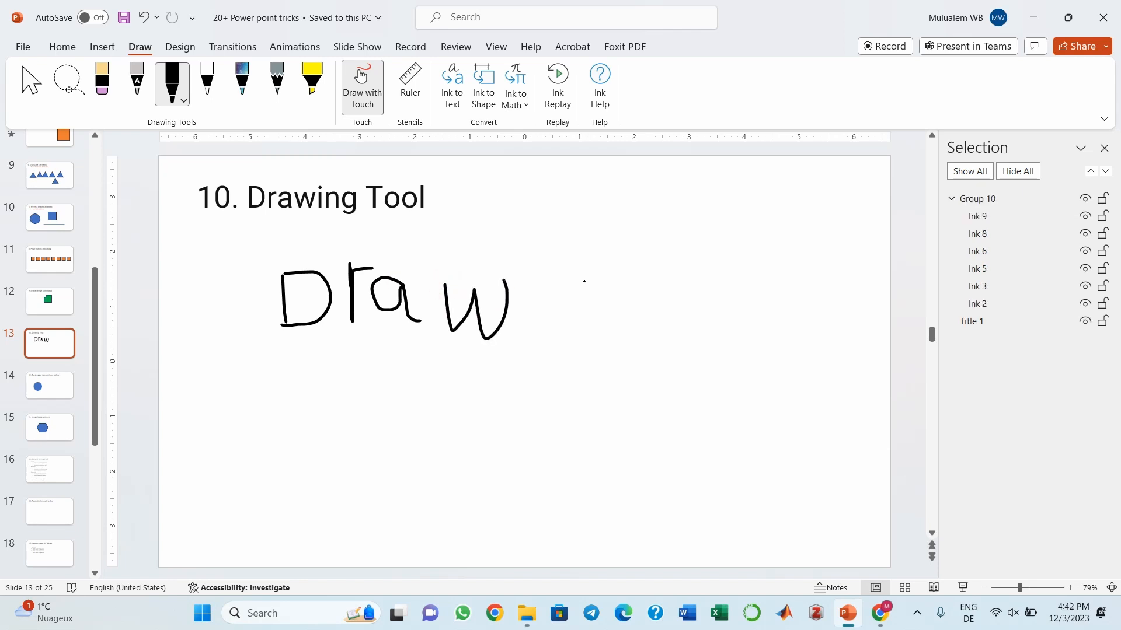
# Step: Lasso the handwritten word "Draw" and convert the ink to text
pyautogui.click(369, 105)
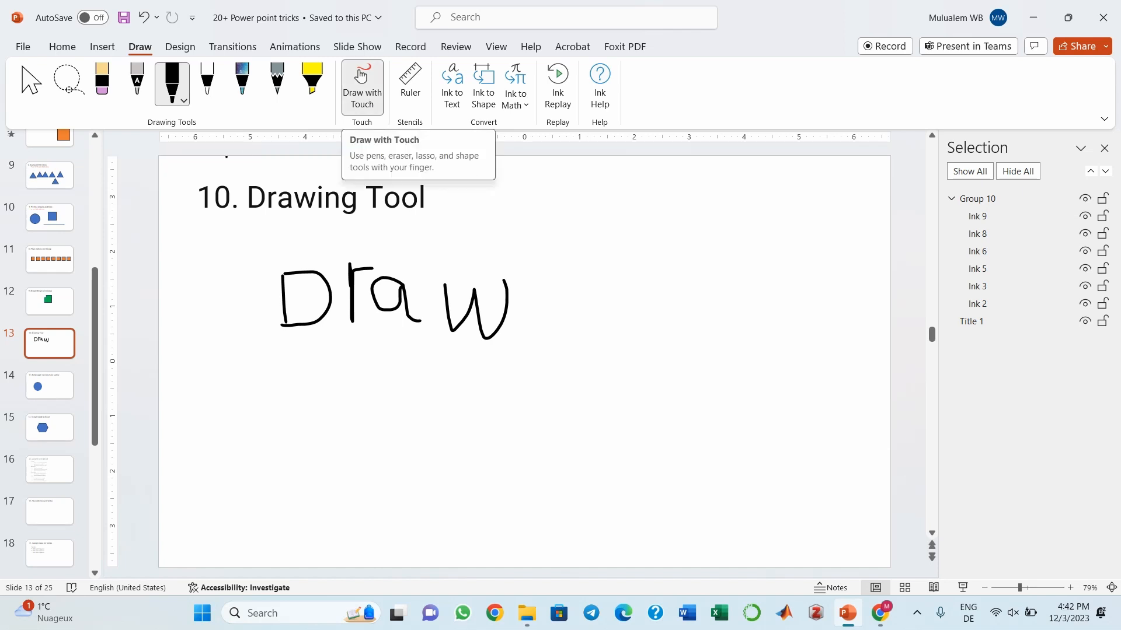
pyautogui.click(68, 88)
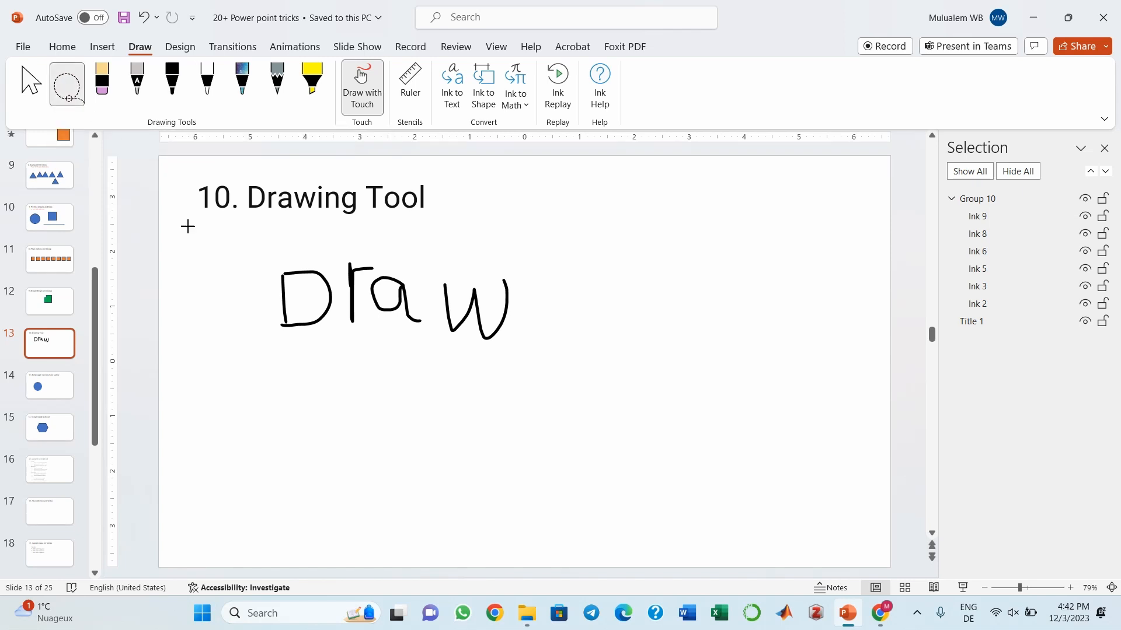
pyautogui.moveTo(249, 235)
pyautogui.mouseDown()
pyautogui.moveTo(380, 391)
pyautogui.moveTo(538, 325)
pyautogui.moveTo(529, 263)
pyautogui.mouseUp()
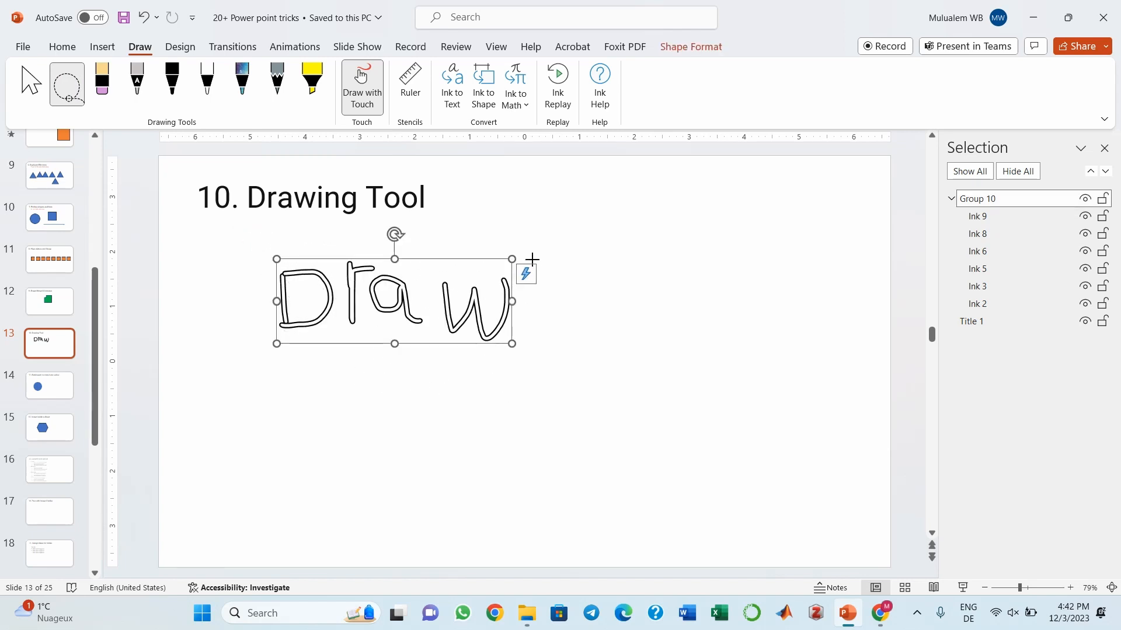
pyautogui.click(456, 104)
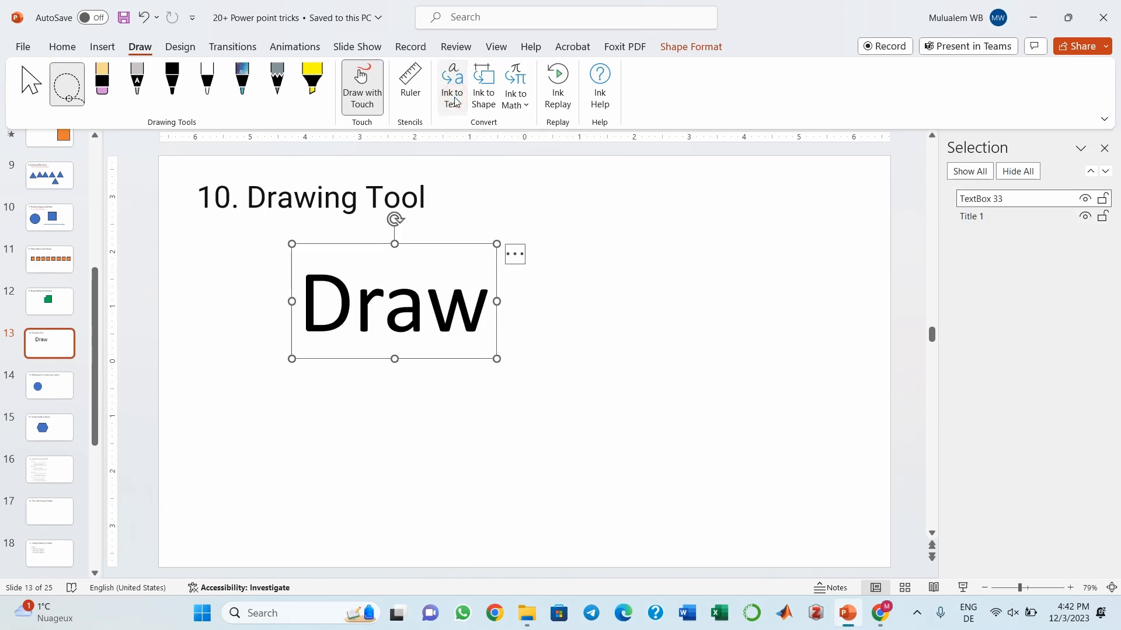
pyautogui.click(389, 244)
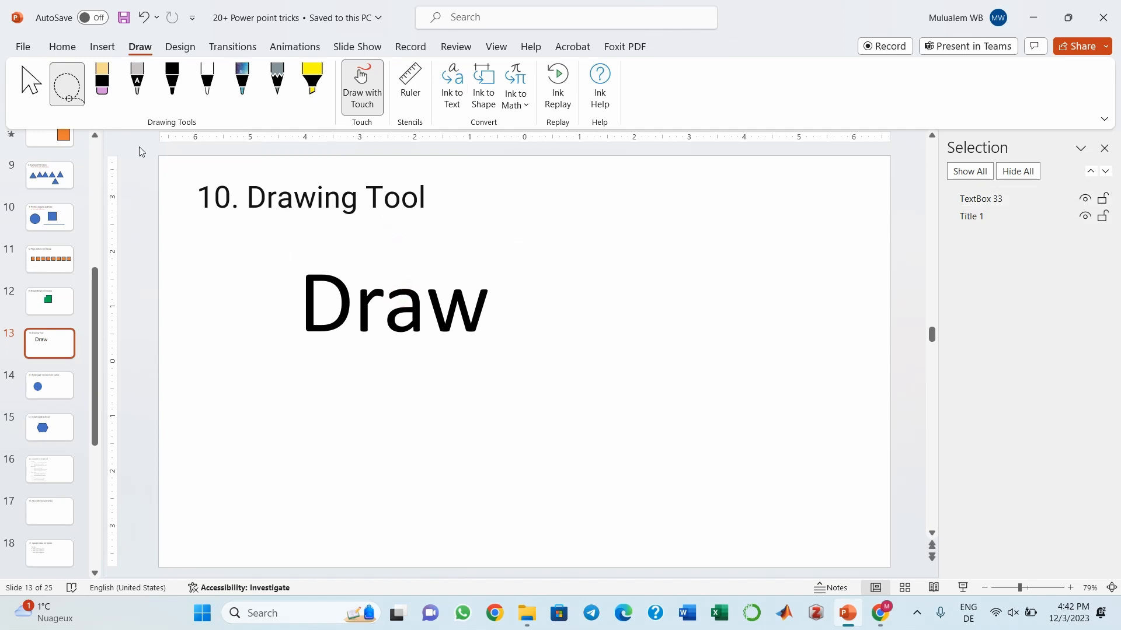
# Step: Handwrite the equation x² + √y = z below the word "Draw" with the black pen
pyautogui.click(170, 80)
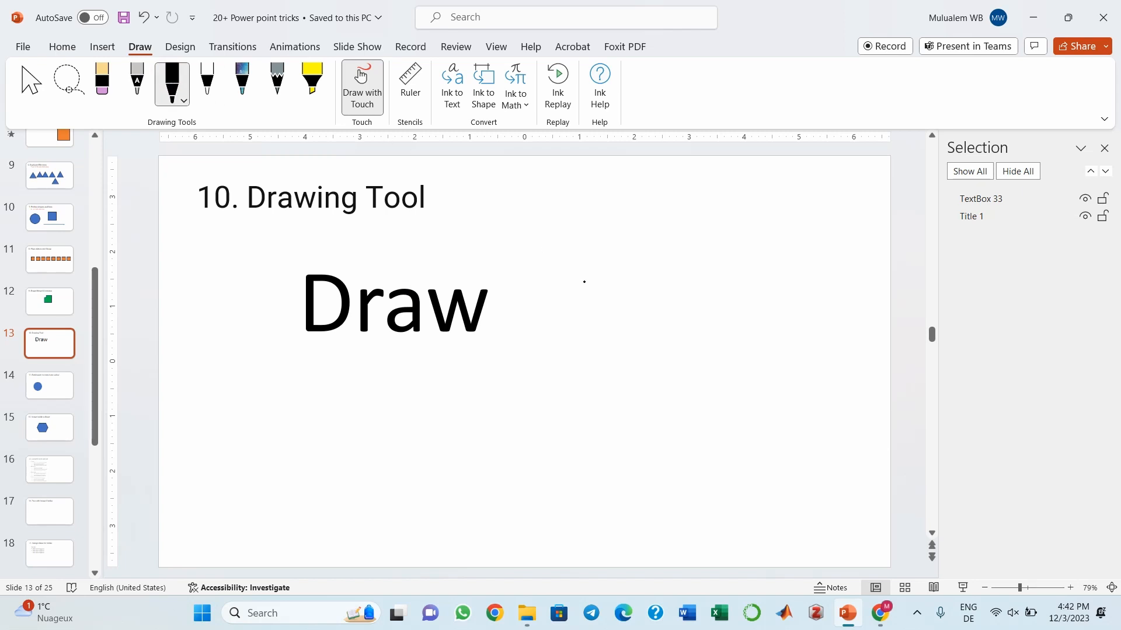
pyautogui.moveTo(410, 413)
pyautogui.mouseDown()
pyautogui.moveTo(377, 450)
pyautogui.moveTo(412, 457)
pyautogui.mouseUp()
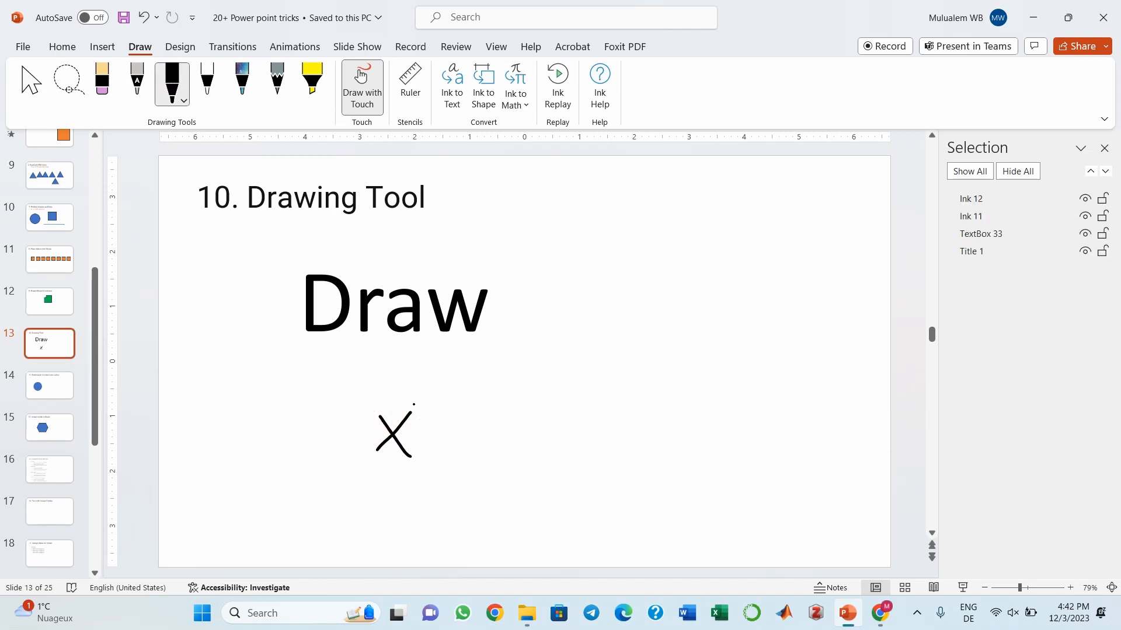
pyautogui.moveTo(413, 404)
pyautogui.mouseDown()
pyautogui.moveTo(426, 425)
pyautogui.moveTo(495, 434)
pyautogui.moveTo(472, 461)
pyautogui.mouseUp()
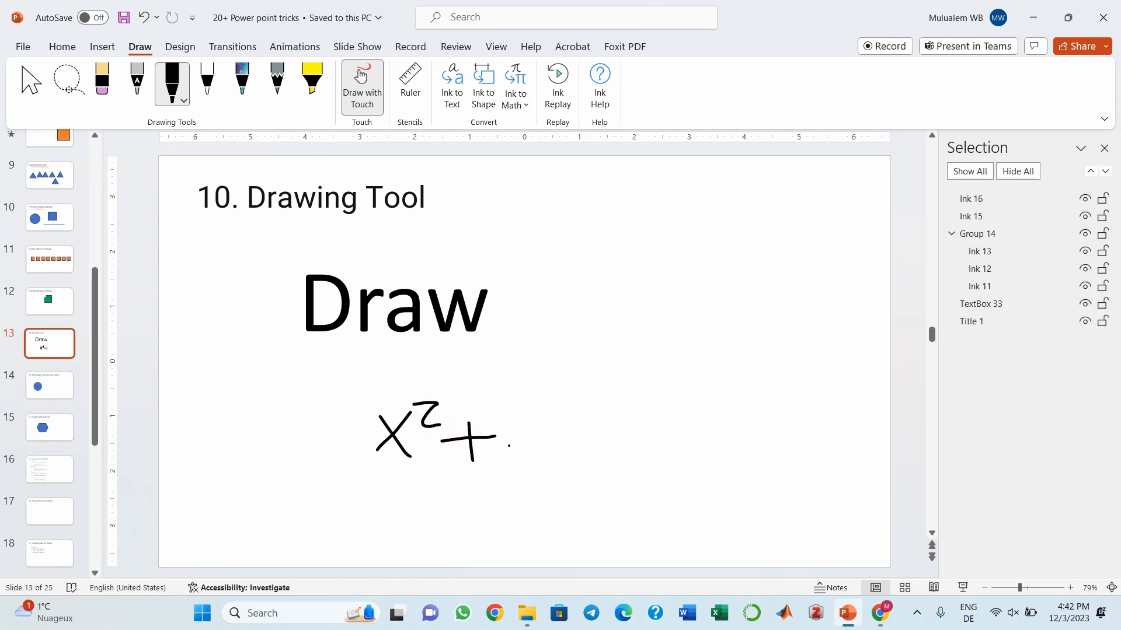
pyautogui.moveTo(509, 423)
pyautogui.mouseDown()
pyautogui.moveTo(519, 464)
pyautogui.moveTo(580, 390)
pyautogui.moveTo(650, 397)
pyautogui.mouseUp()
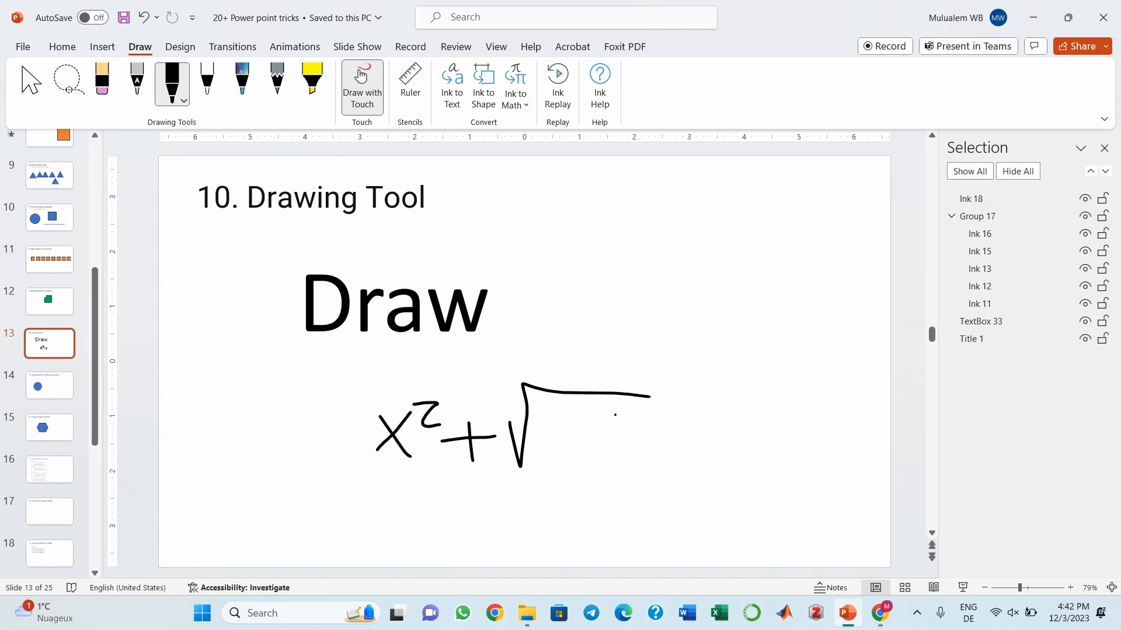
pyautogui.moveTo(561, 414)
pyautogui.mouseDown()
pyautogui.moveTo(595, 416)
pyautogui.moveTo(609, 473)
pyautogui.moveTo(578, 460)
pyautogui.mouseUp()
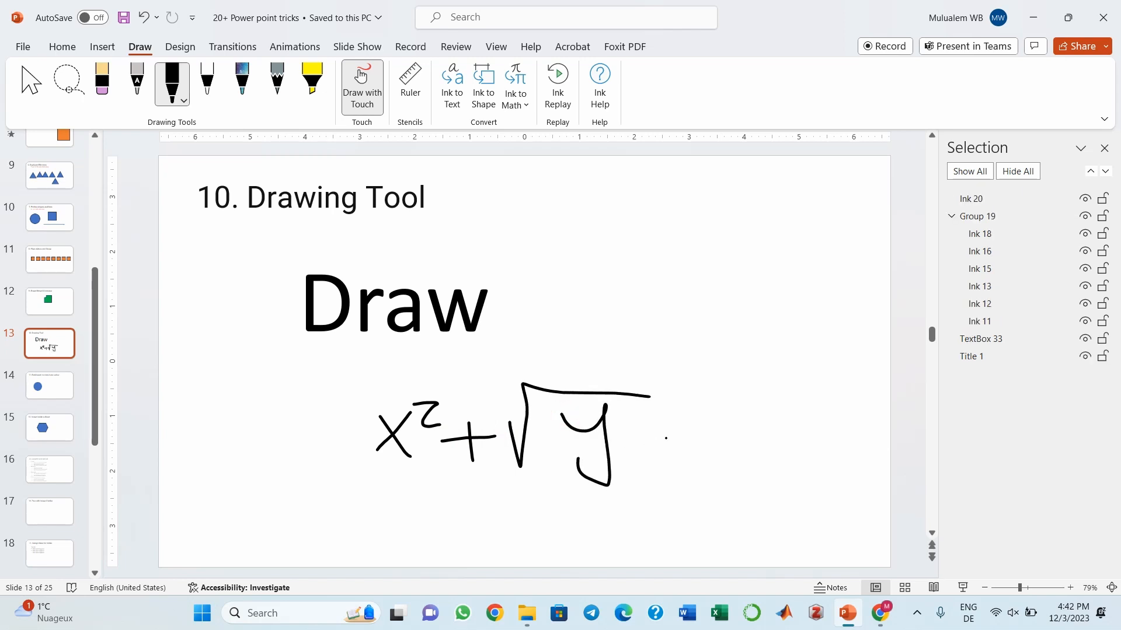
pyautogui.moveTo(666, 437)
pyautogui.mouseDown()
pyautogui.moveTo(708, 427)
pyautogui.moveTo(710, 448)
pyautogui.mouseUp()
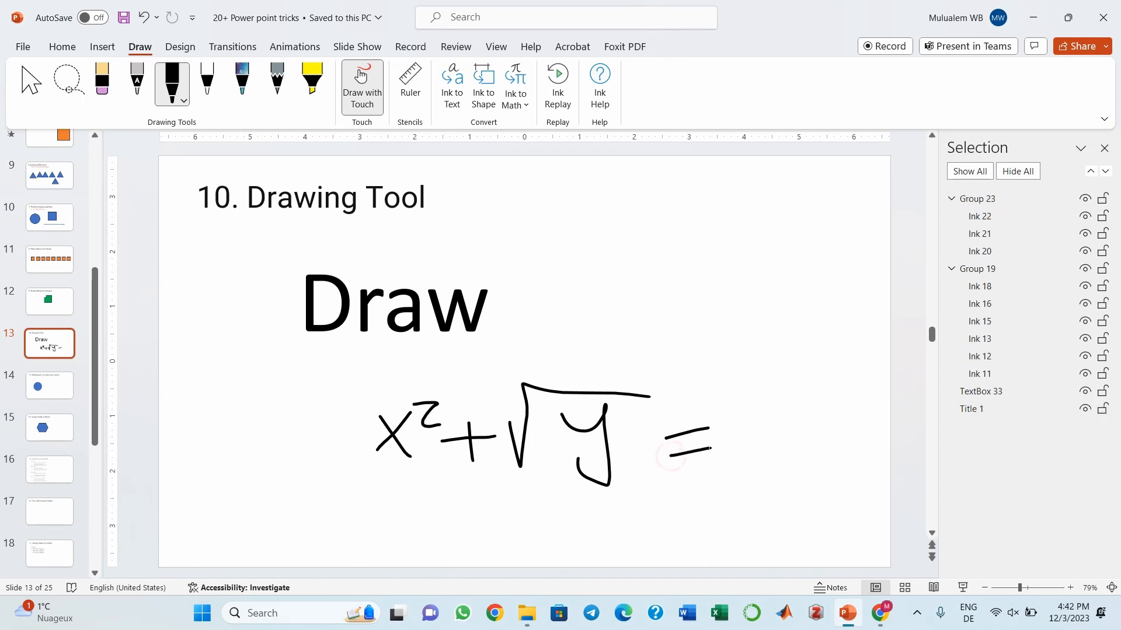
pyautogui.moveTo(752, 417); pyautogui.dragTo(790, 463)
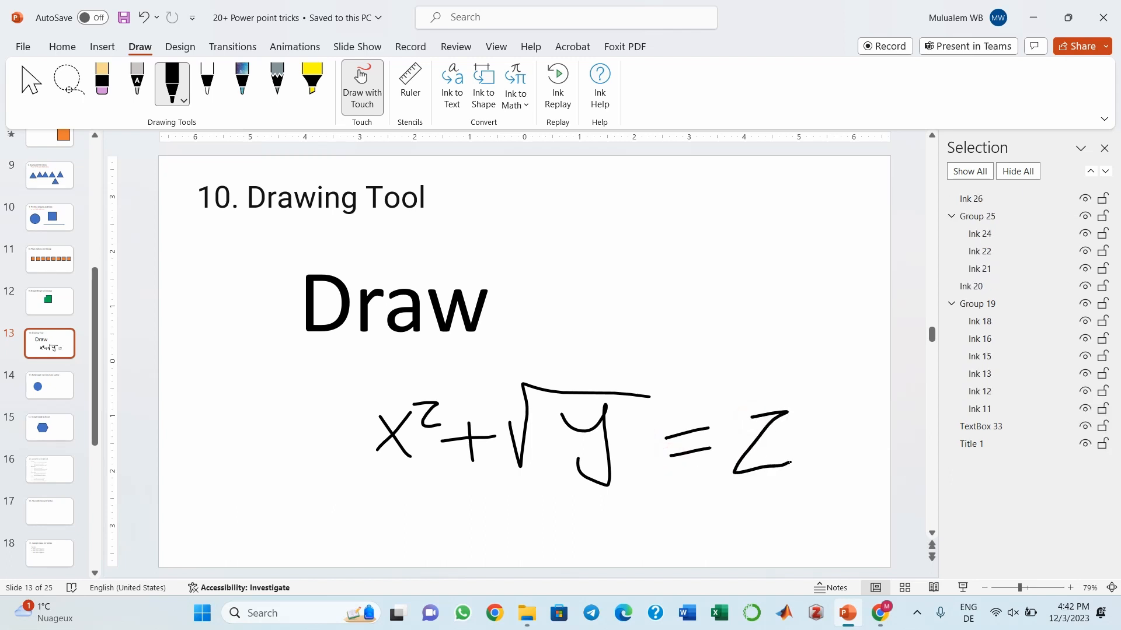
# Step: Lasso the whole handwritten equation and convert the ink to math
pyautogui.click(66, 86)
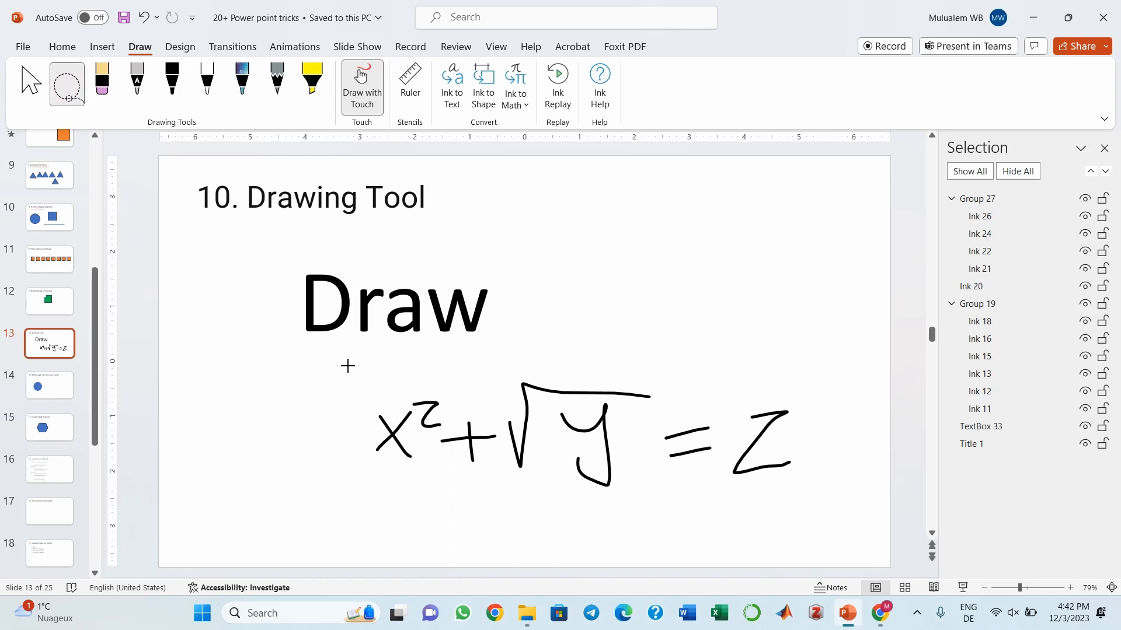
pyautogui.moveTo(348, 366)
pyautogui.mouseDown()
pyautogui.moveTo(357, 418)
pyautogui.moveTo(731, 529)
pyautogui.moveTo(738, 355)
pyautogui.moveTo(667, 352)
pyautogui.mouseUp()
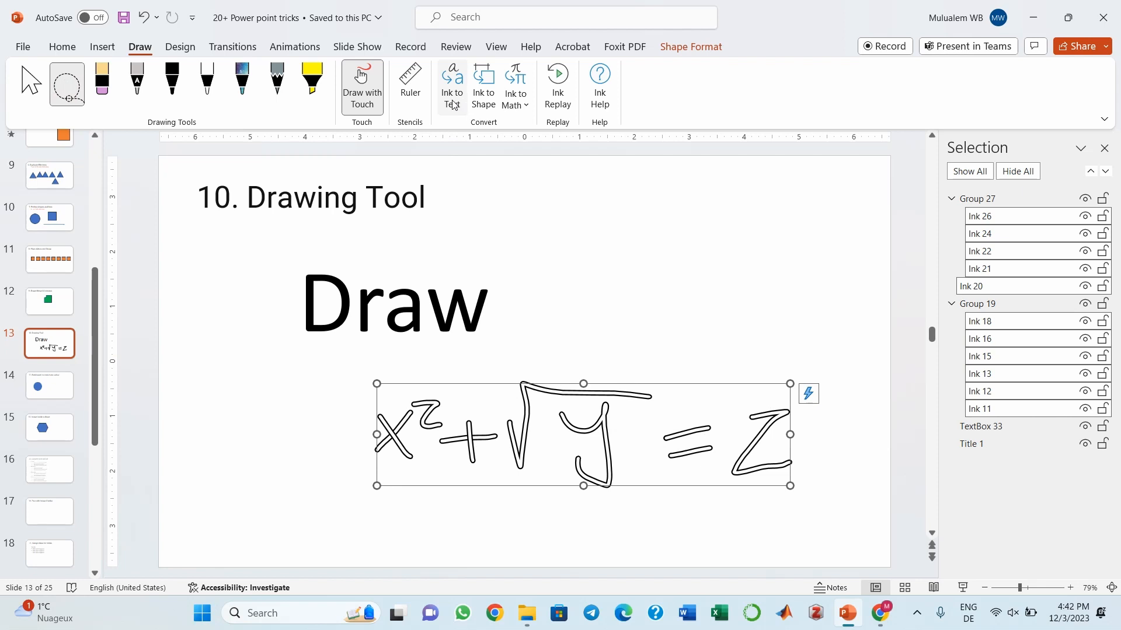
pyautogui.click(513, 101)
pyautogui.click(520, 74)
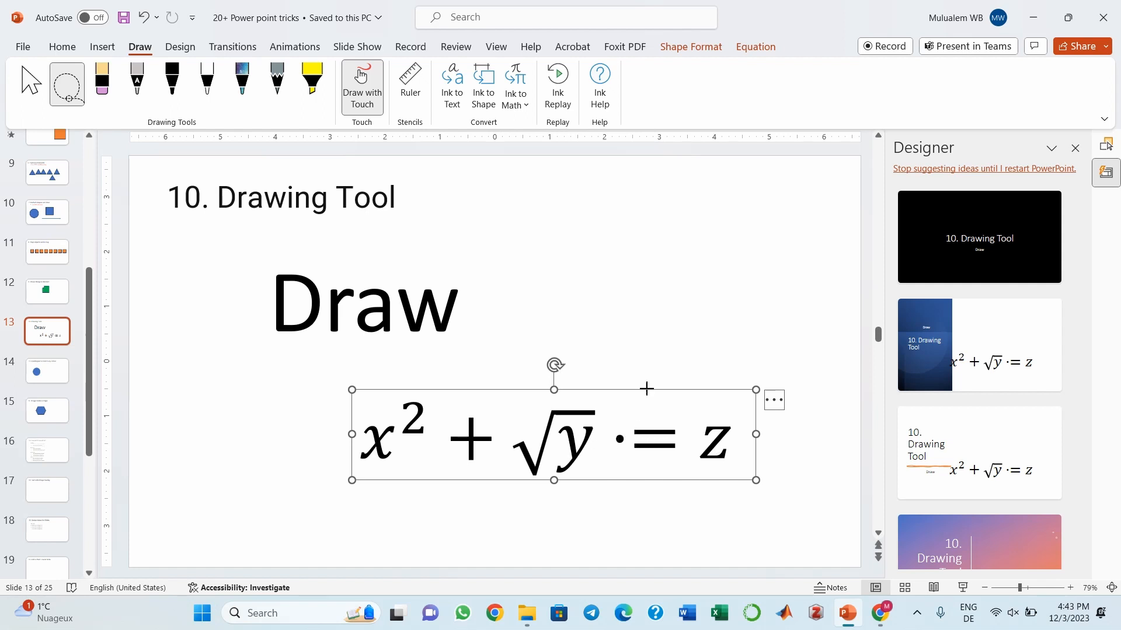
pyautogui.moveTo(647, 390); pyautogui.dragTo(555, 383)
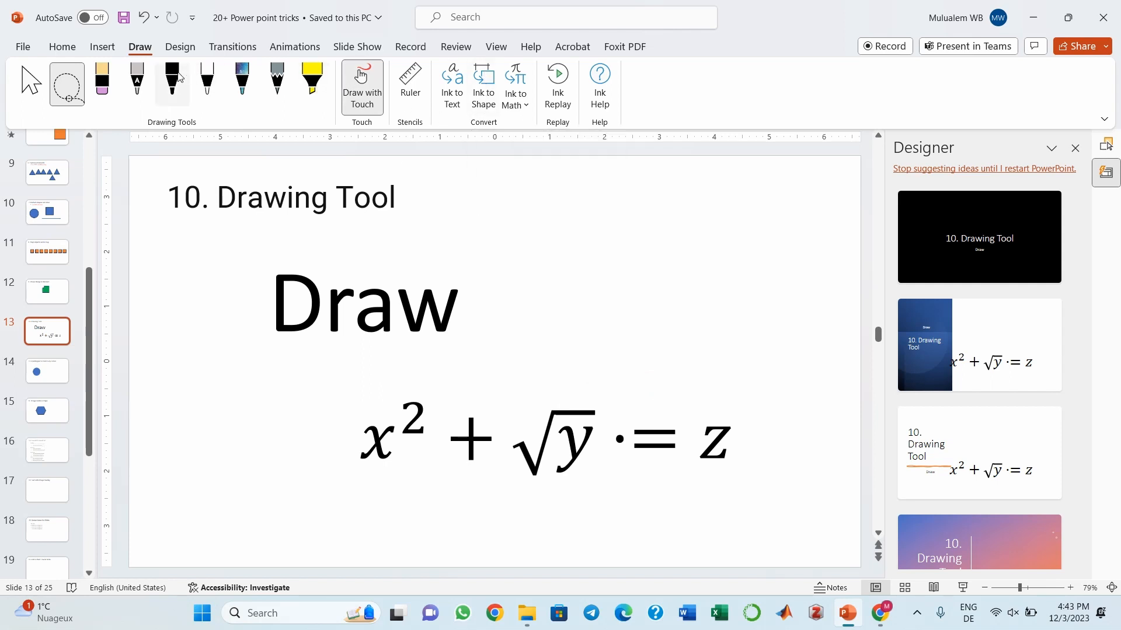
# Step: Draw a freehand right-angled triangle with the black pen to the right of the word "Draw"
pyautogui.click(175, 80)
pyautogui.moveTo(573, 222)
pyautogui.mouseDown()
pyautogui.moveTo(574, 295)
pyautogui.moveTo(762, 330)
pyautogui.mouseUp()
pyautogui.moveTo(671, 277); pyautogui.dragTo(572, 221)
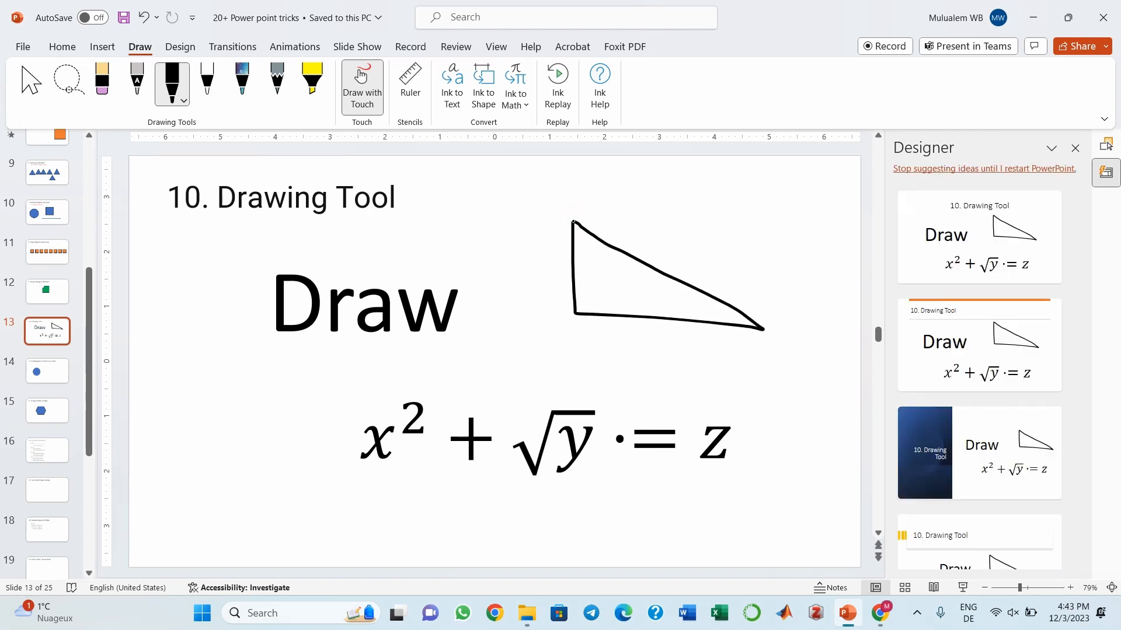
# Step: Lasso the freehand triangle and convert the ink to a shape
pyautogui.click(67, 82)
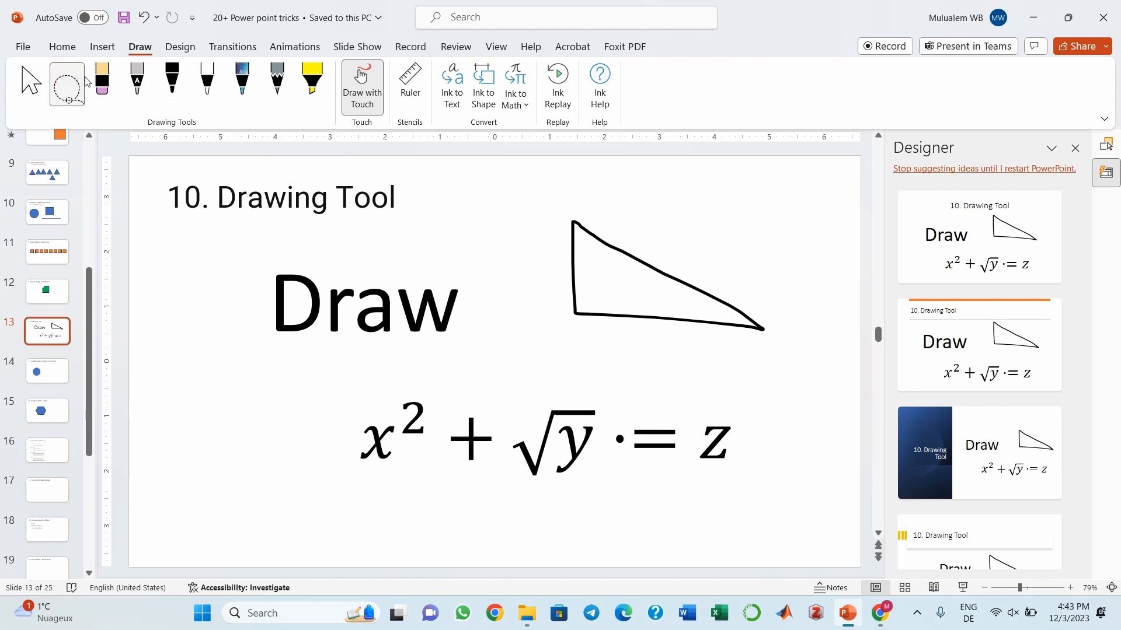
pyautogui.moveTo(534, 200)
pyautogui.mouseDown()
pyautogui.moveTo(563, 351)
pyautogui.moveTo(793, 373)
pyautogui.moveTo(741, 226)
pyautogui.mouseUp()
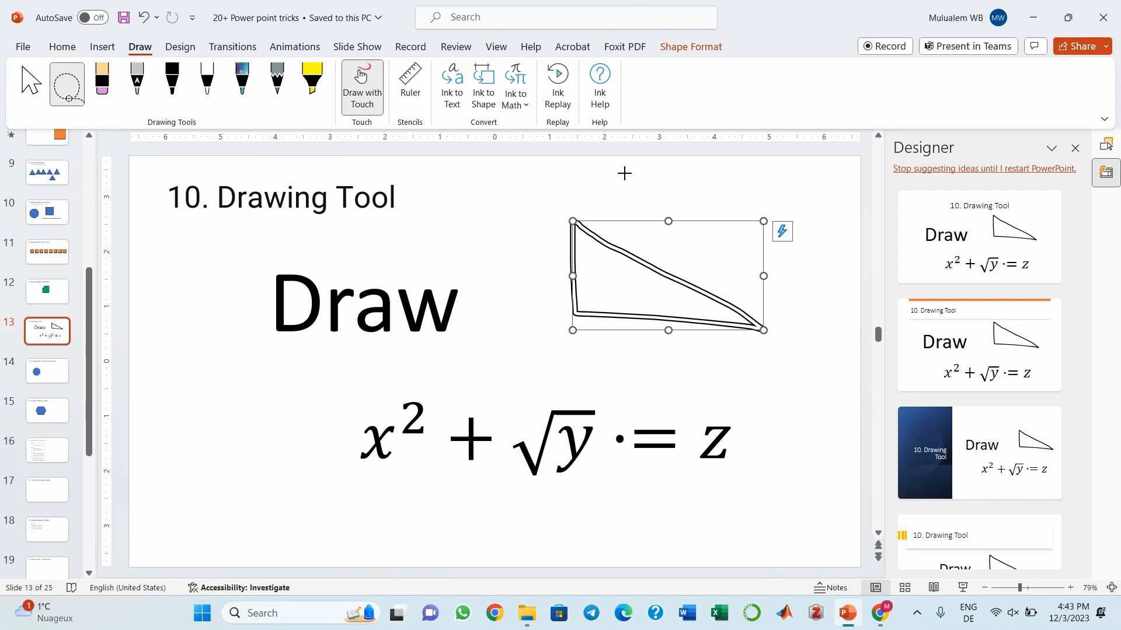
pyautogui.click(482, 81)
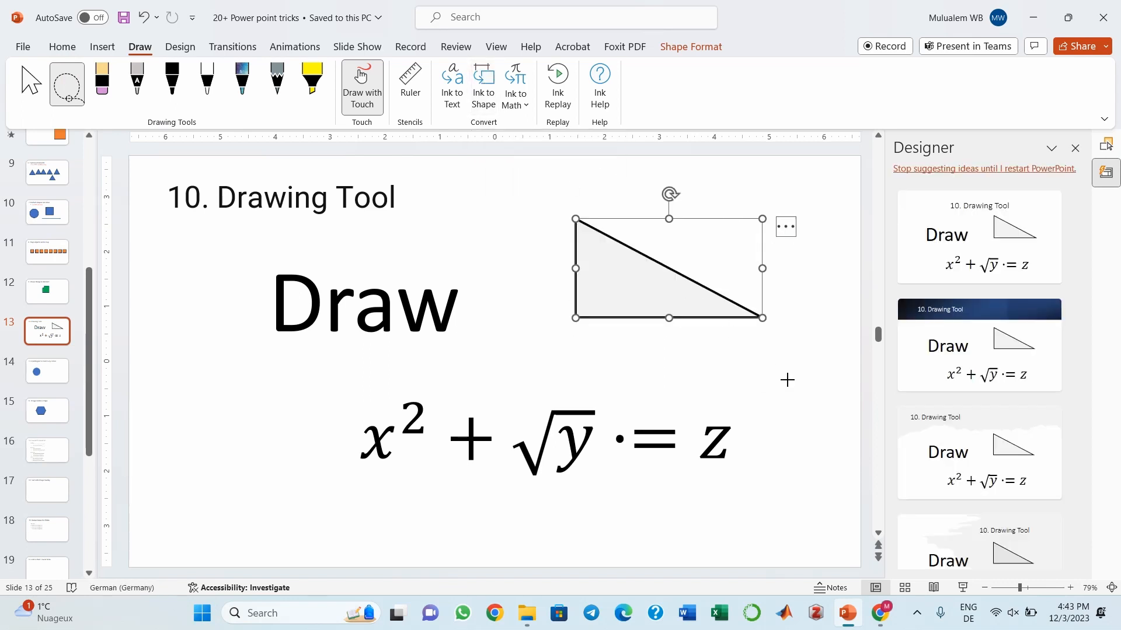
pyautogui.click(786, 380)
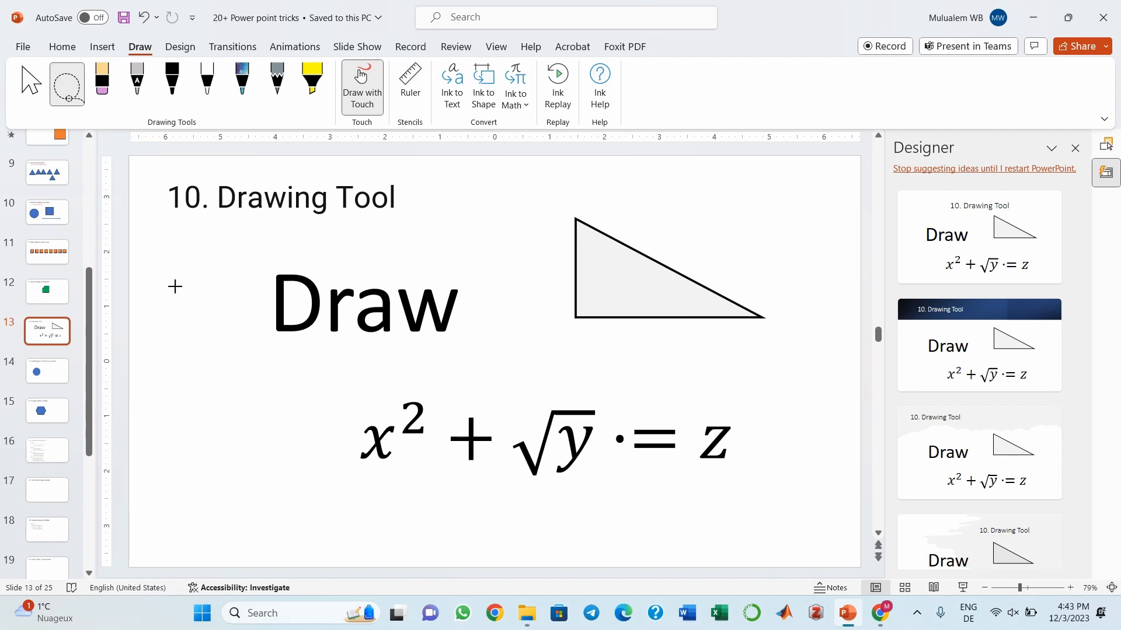
# Step: Go to slide 14 about the Eyedropper and place the cursor in its title
pyautogui.click(56, 377)
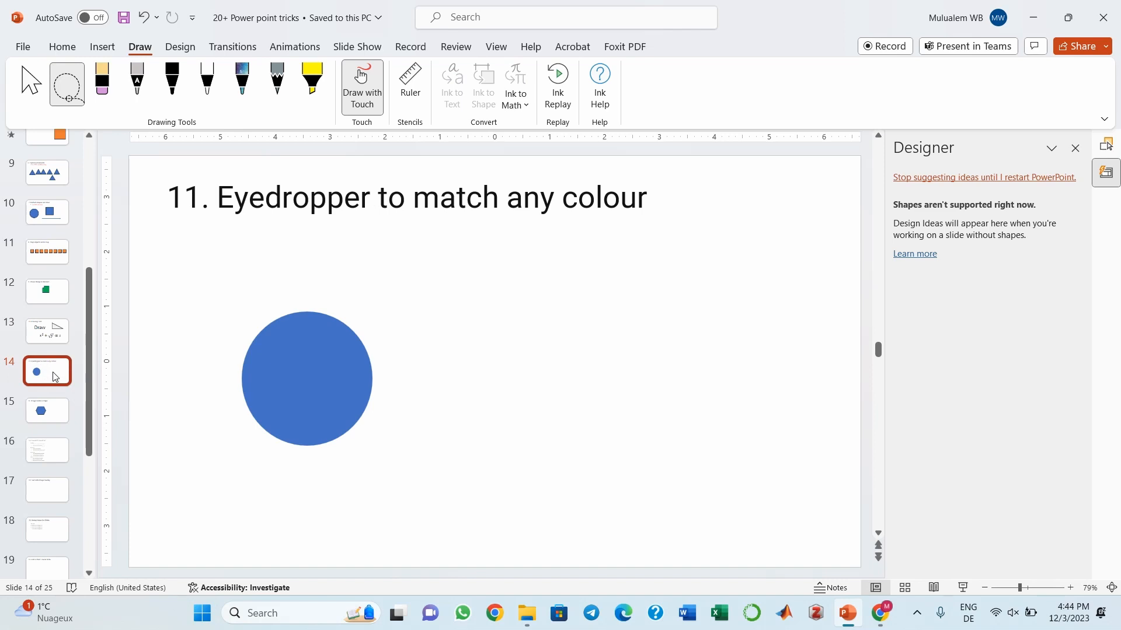
pyautogui.click(296, 409)
pyautogui.click(39, 375)
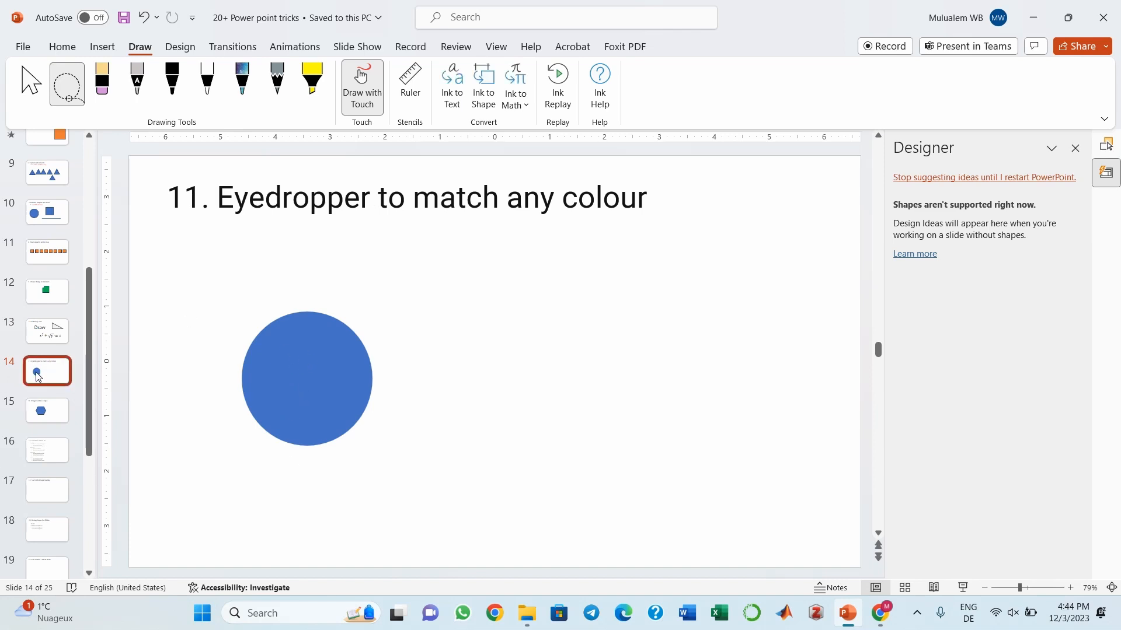
pyautogui.click(470, 233)
pyautogui.click(478, 212)
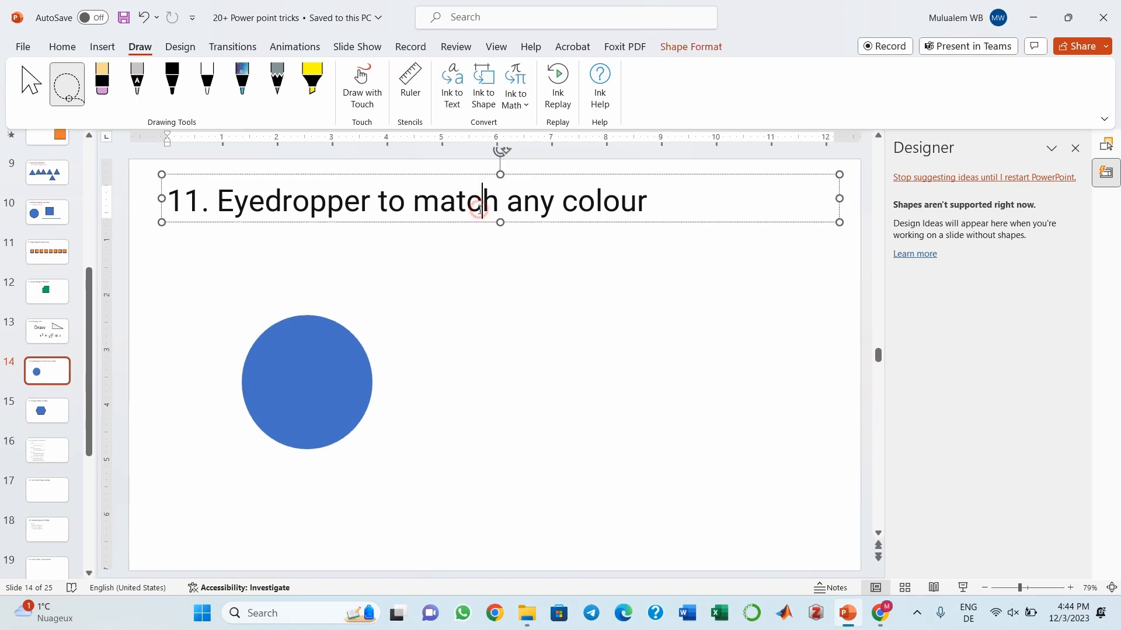
# Step: View the shape fill options available for the blue circle, including the Eyedropper
pyautogui.click(338, 360)
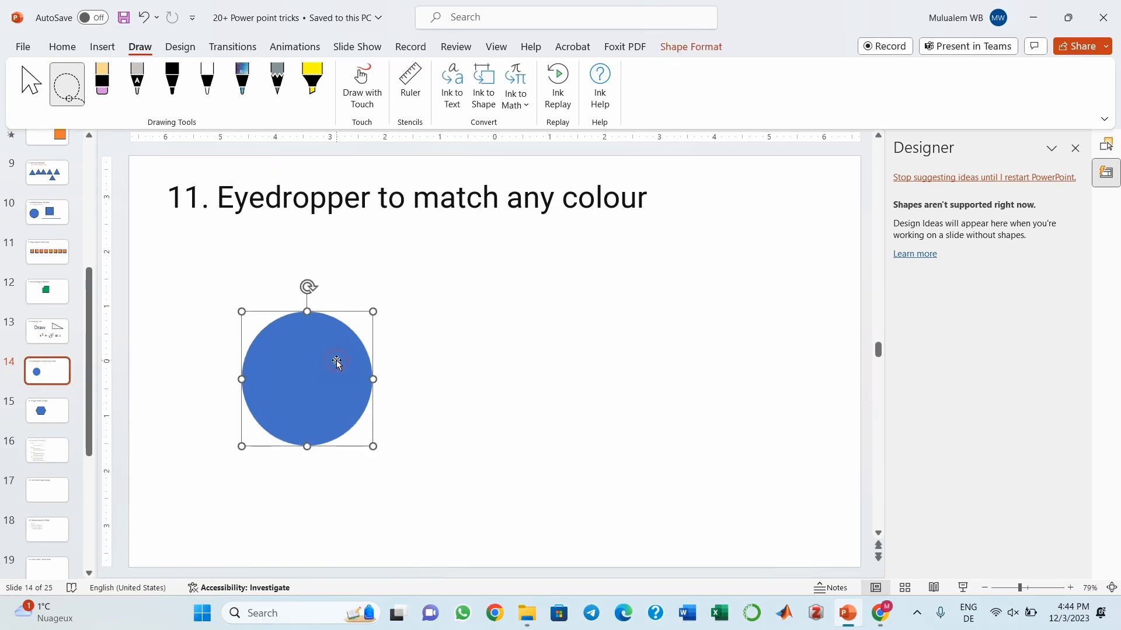
pyautogui.click(687, 51)
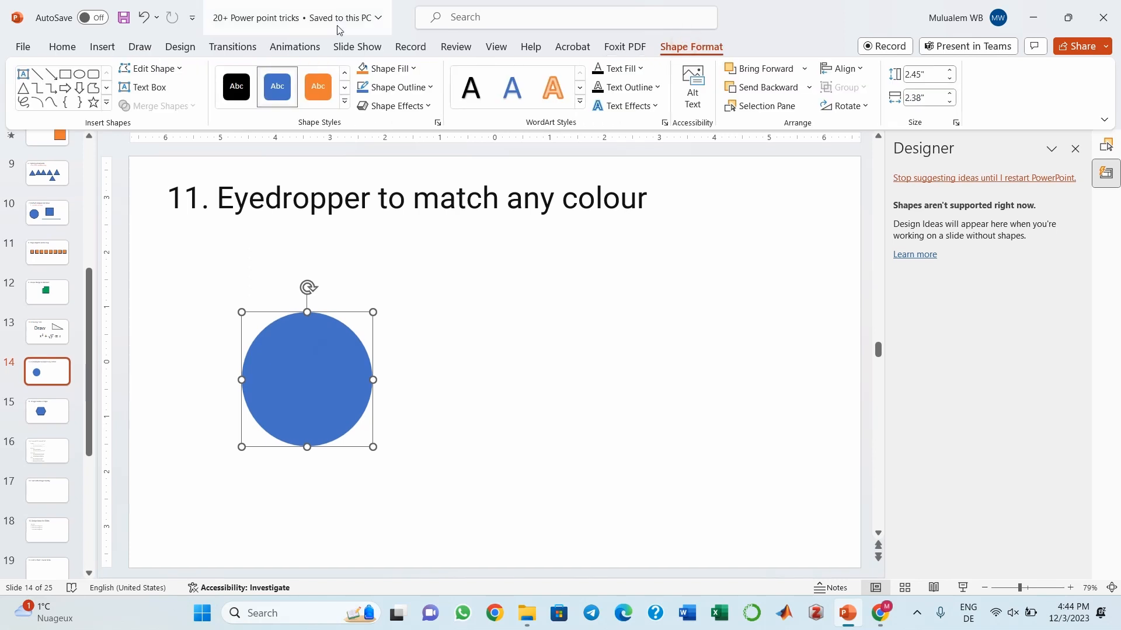
pyautogui.click(413, 68)
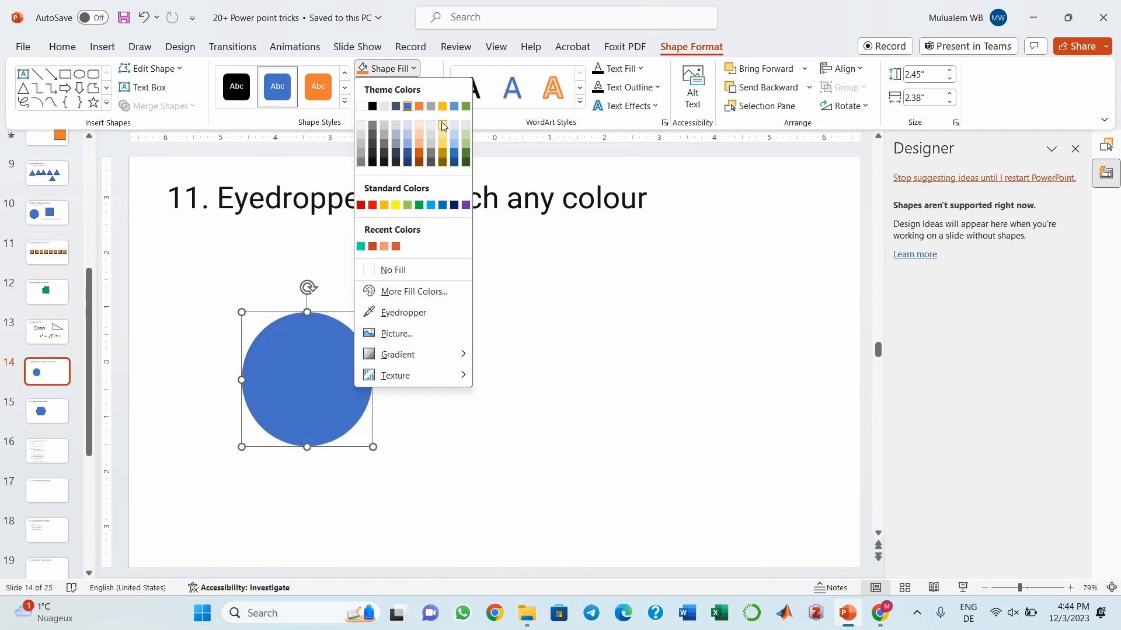
pyautogui.click(571, 294)
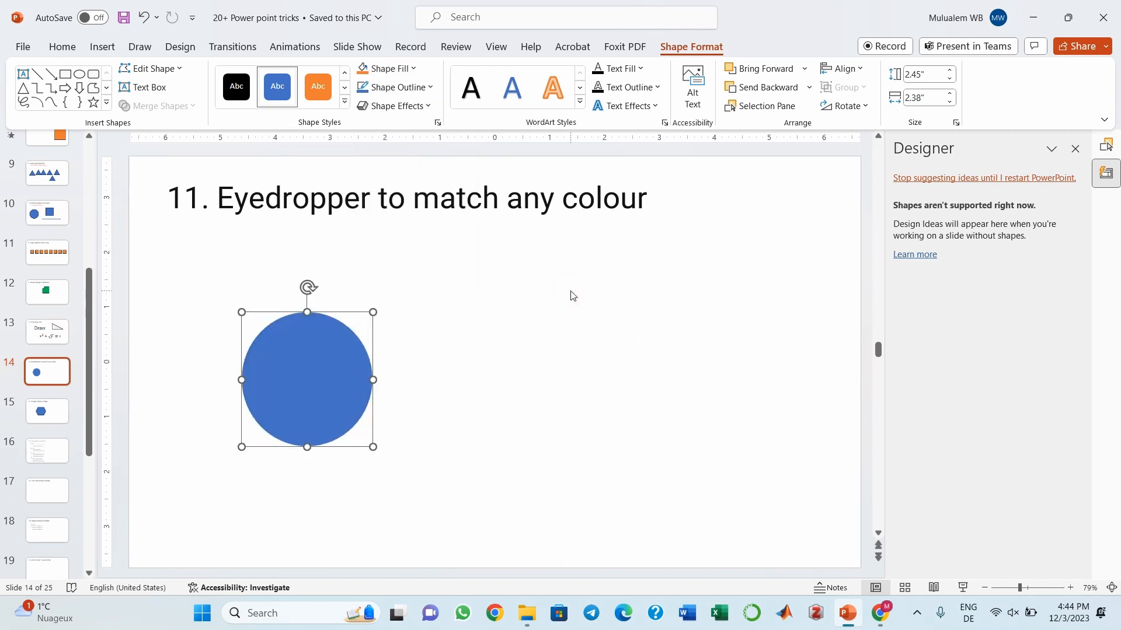
pyautogui.click(539, 297)
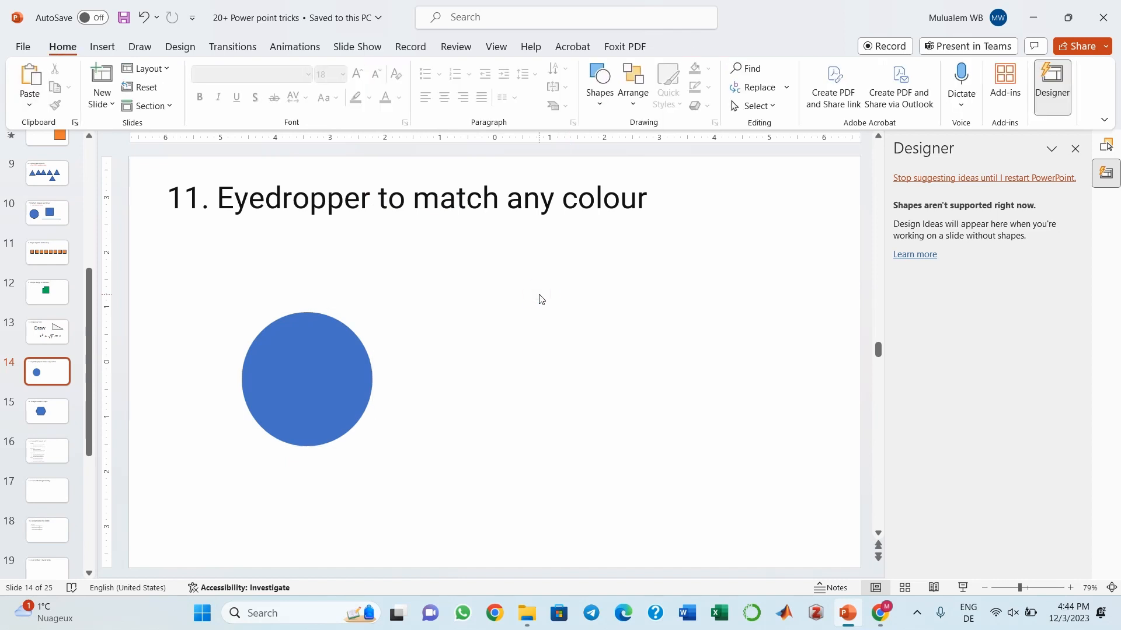
pyautogui.click(555, 350)
# Step: Switch to the Coolors trending palettes in Chrome and launch Snipping Tool over the page
pyautogui.click(880, 613)
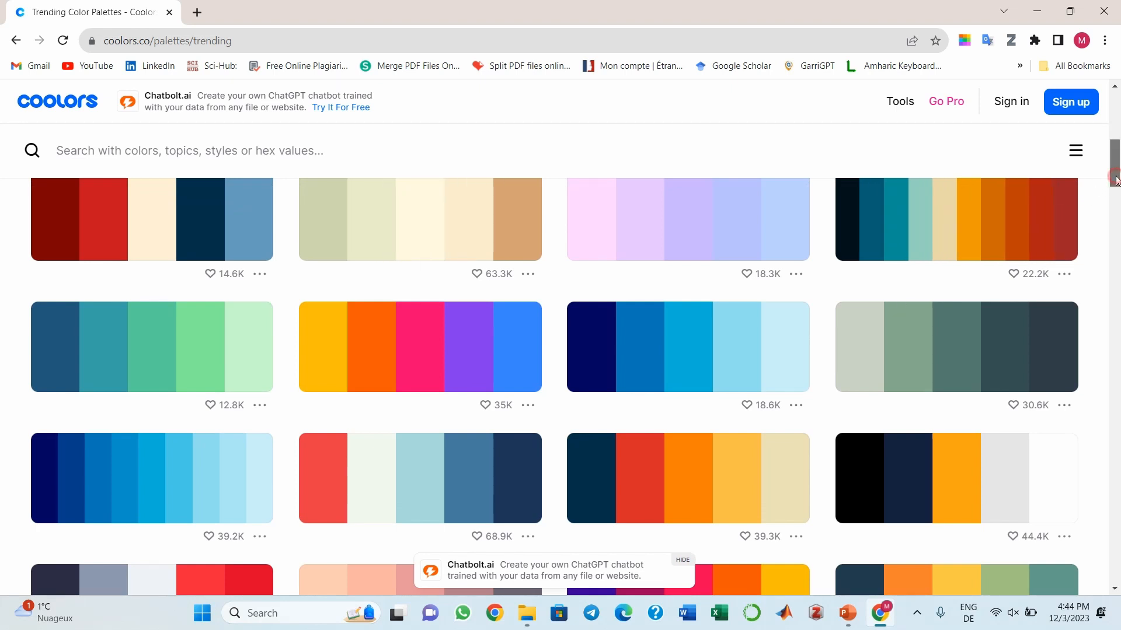
pyautogui.moveTo(1116, 182)
pyautogui.mouseDown()
pyautogui.moveTo(1116, 217)
pyautogui.moveTo(1118, 170)
pyautogui.mouseUp()
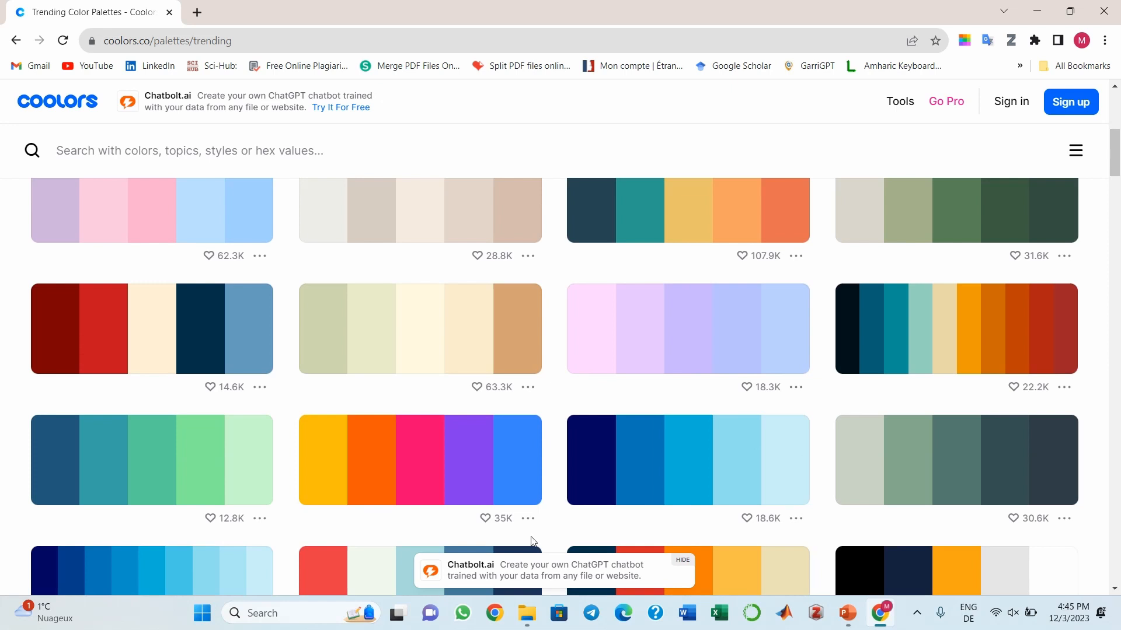
pyautogui.click(303, 617)
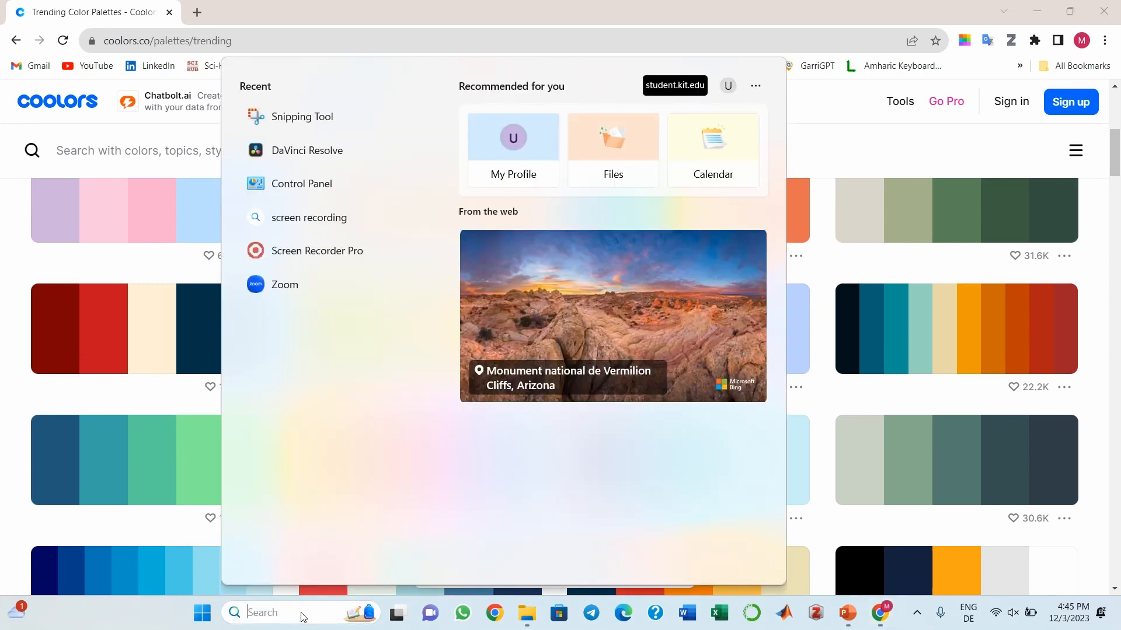
pyautogui.write('spp')
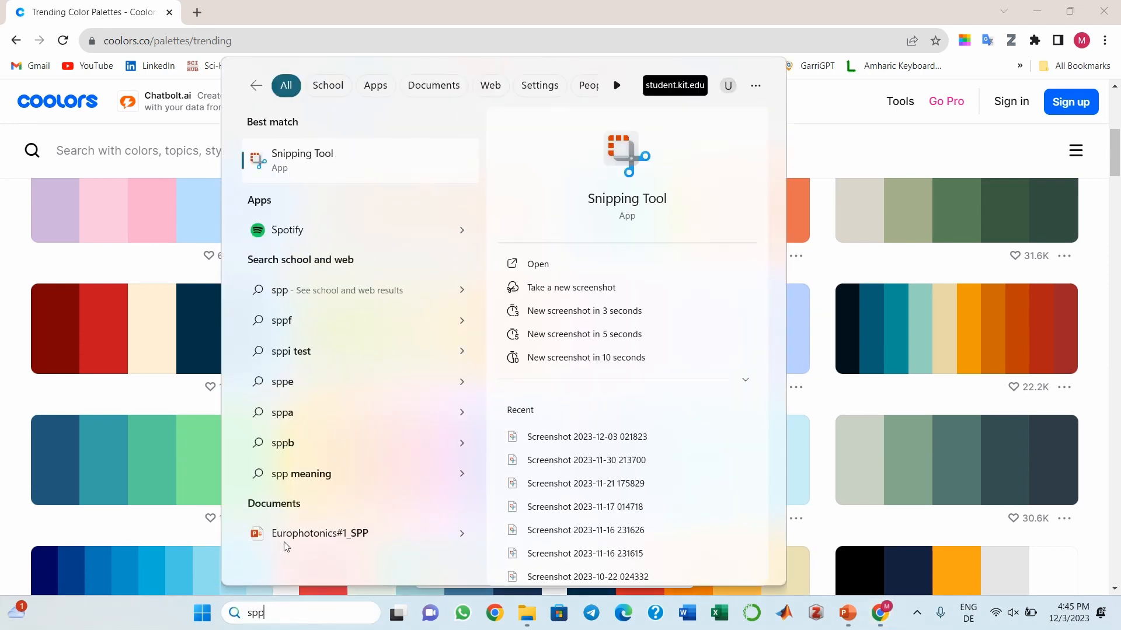
pyautogui.click(335, 163)
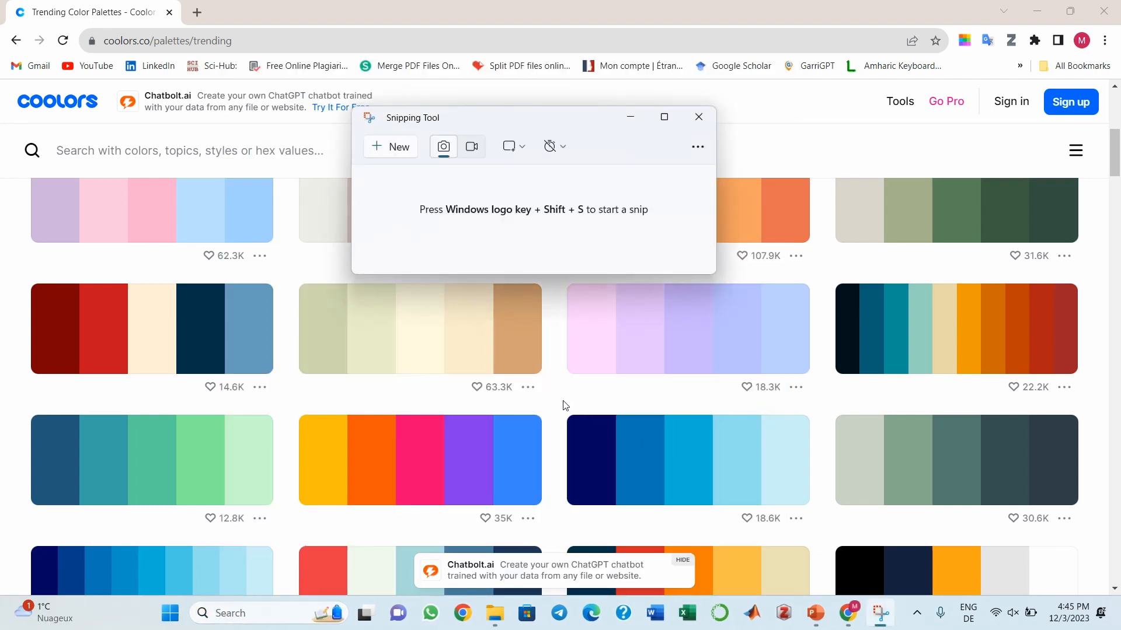
# Step: Capture a rectangular snip of the five-colour navy to pale blue palette and copy it
pyautogui.click(388, 144)
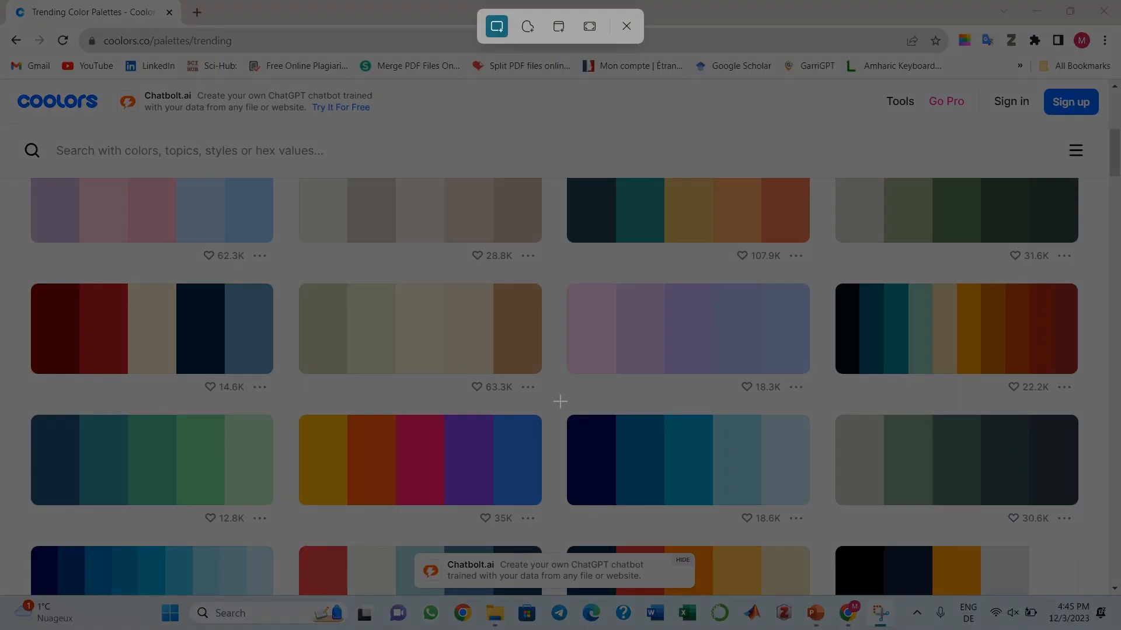
pyautogui.moveTo(559, 401); pyautogui.dragTo(816, 510)
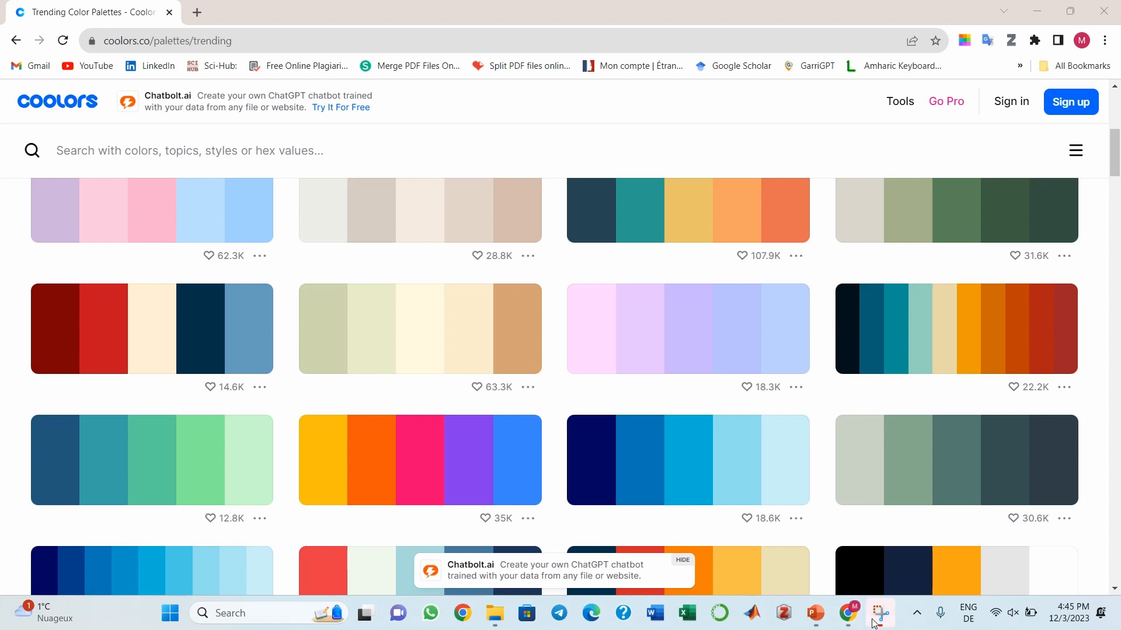
pyautogui.click(874, 622)
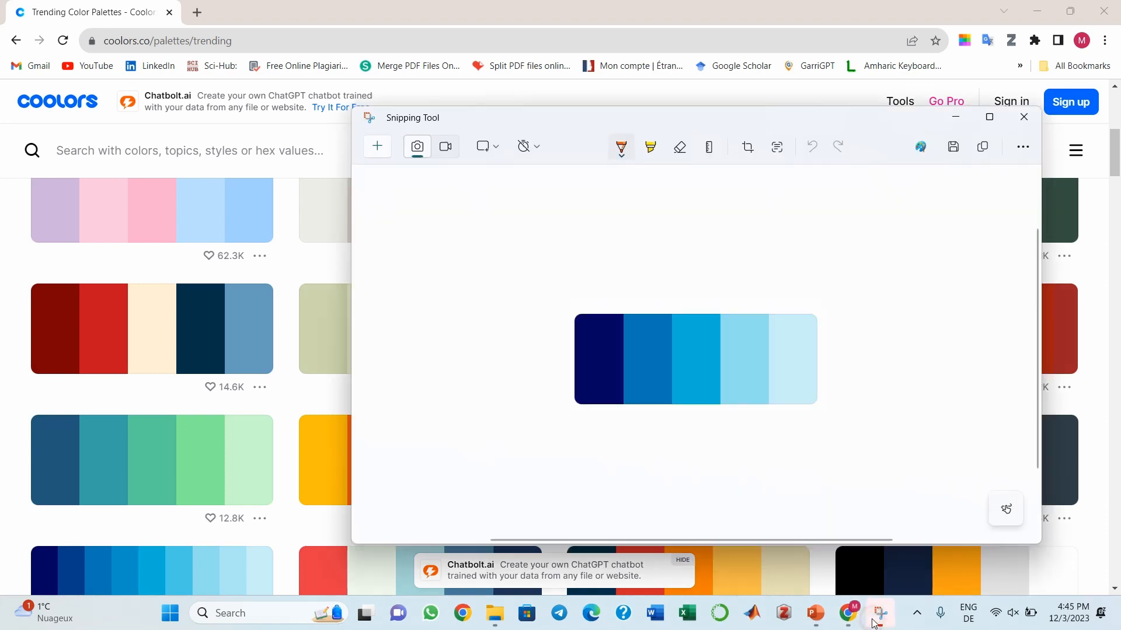
pyautogui.click(982, 149)
# Step: Switch to PowerPoint, paste the palette snip on slide 14, and place it right of the title at about 2.66 by 1.12 inches
pyautogui.click(815, 613)
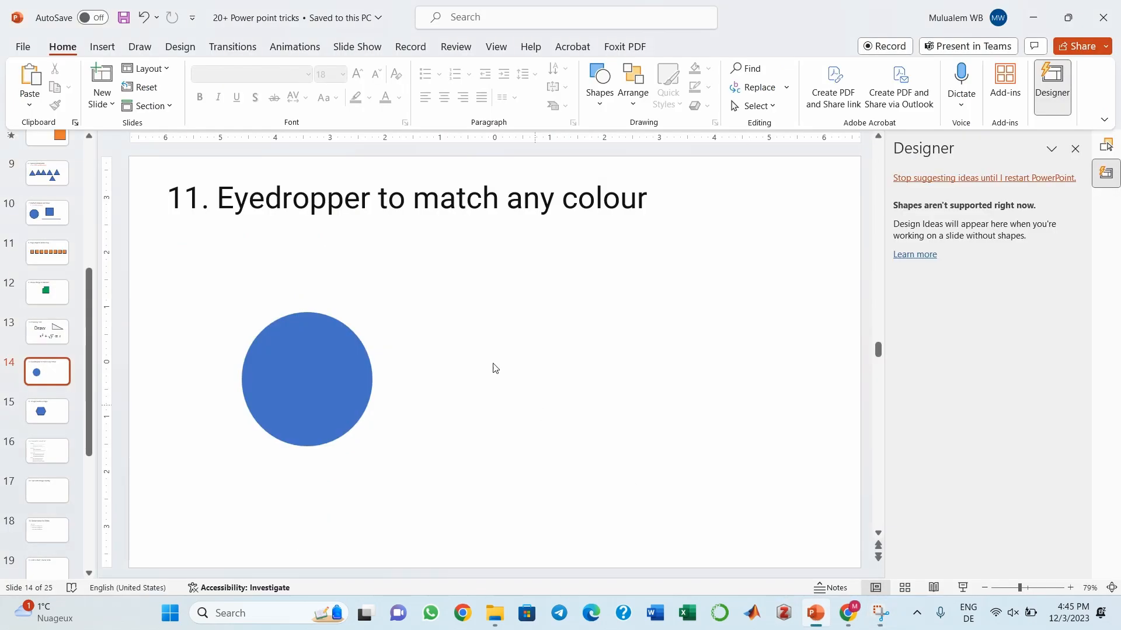
pyautogui.hotkey('ctrl', 'v')
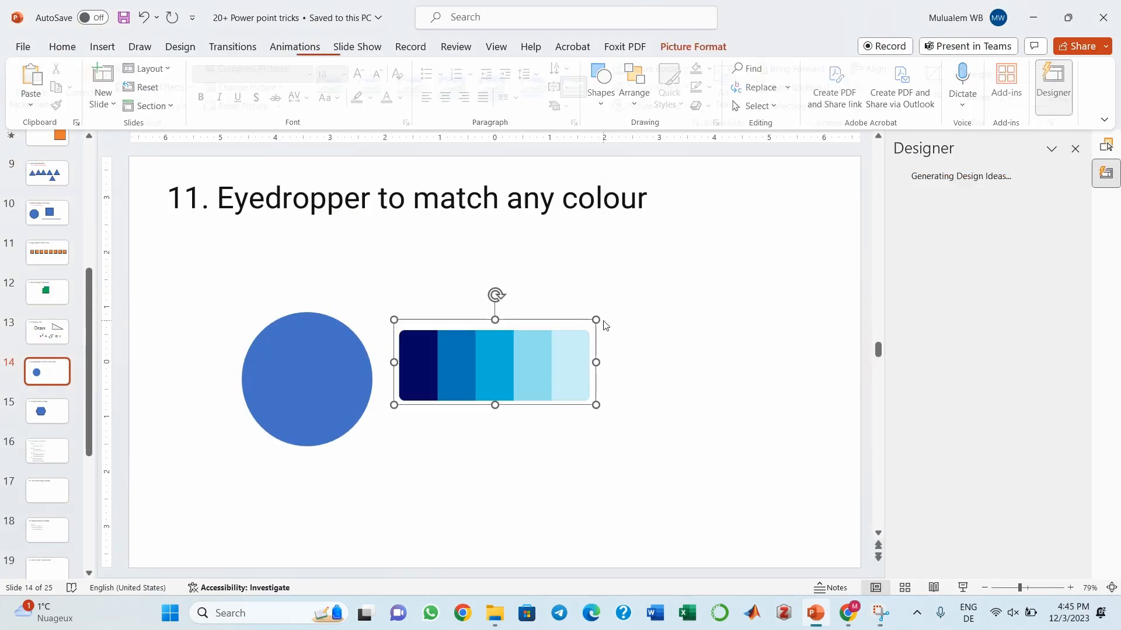
pyautogui.moveTo(505, 348); pyautogui.dragTo(763, 248)
pyautogui.moveTo(653, 218); pyautogui.dragTo(739, 197)
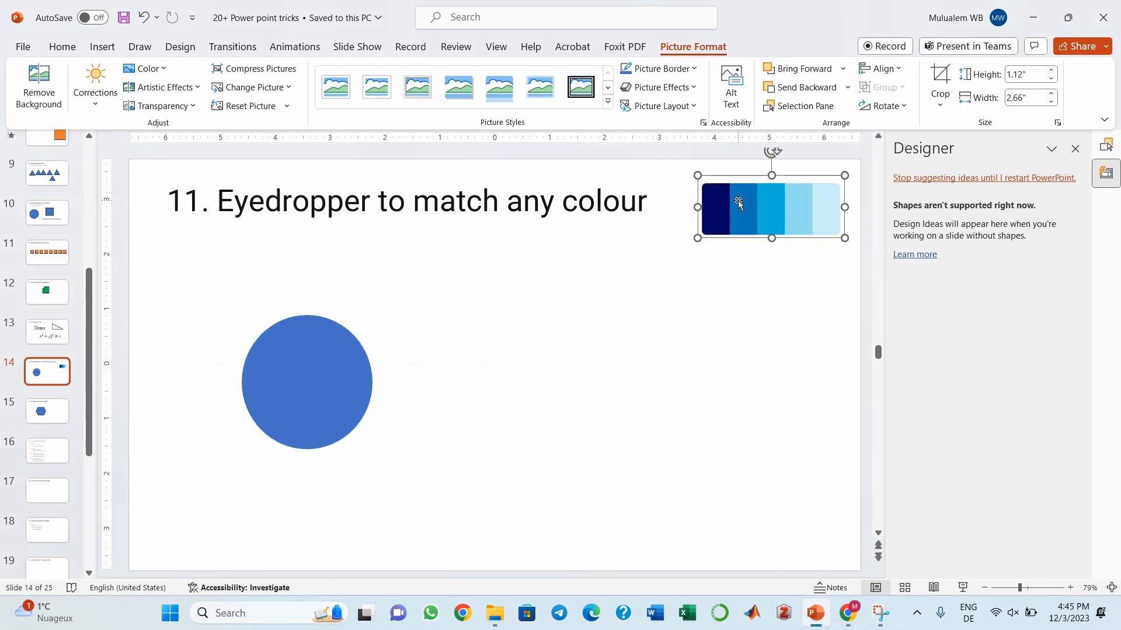
pyautogui.click(713, 310)
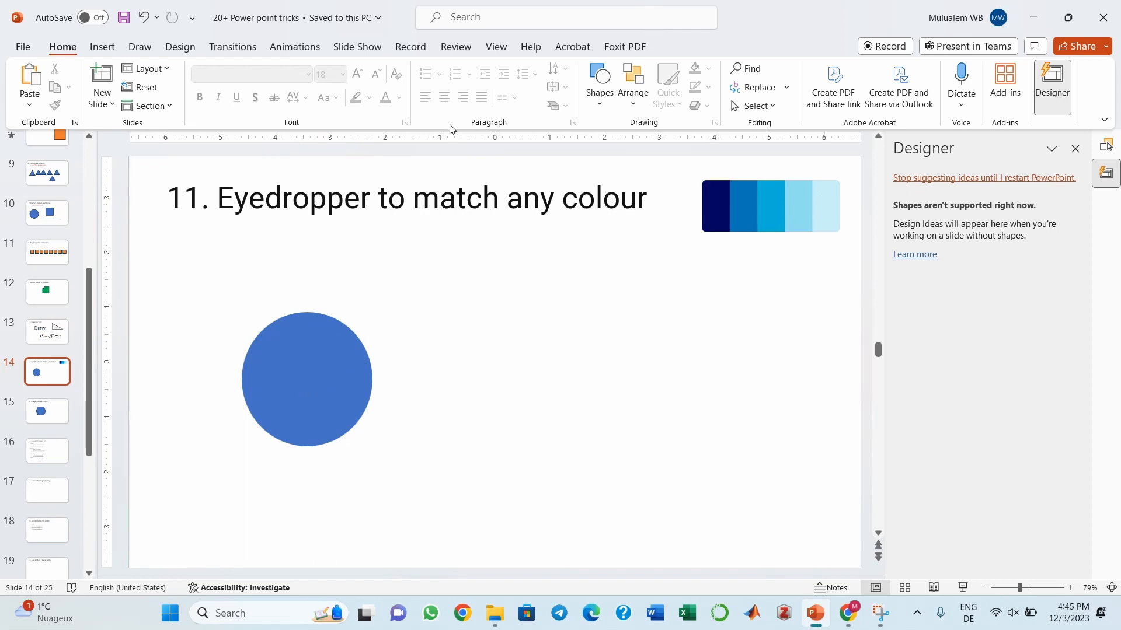
# Step: Fill the circle with the palette's fourth colour, light blue, using the Eyedropper, and show the Selection pane
pyautogui.click(325, 360)
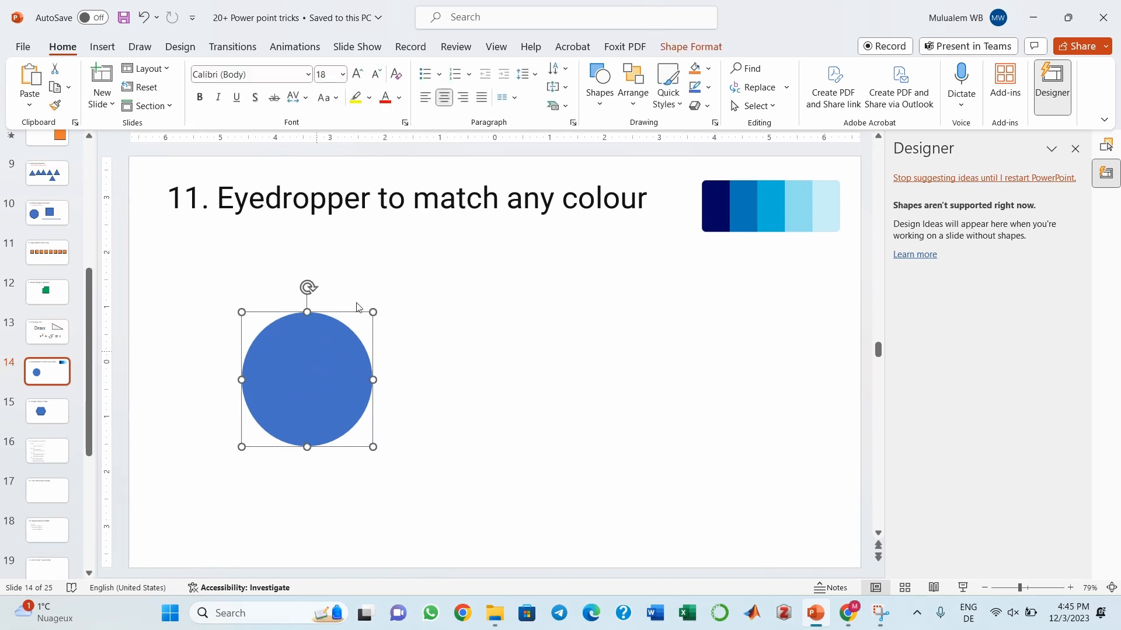
pyautogui.click(676, 49)
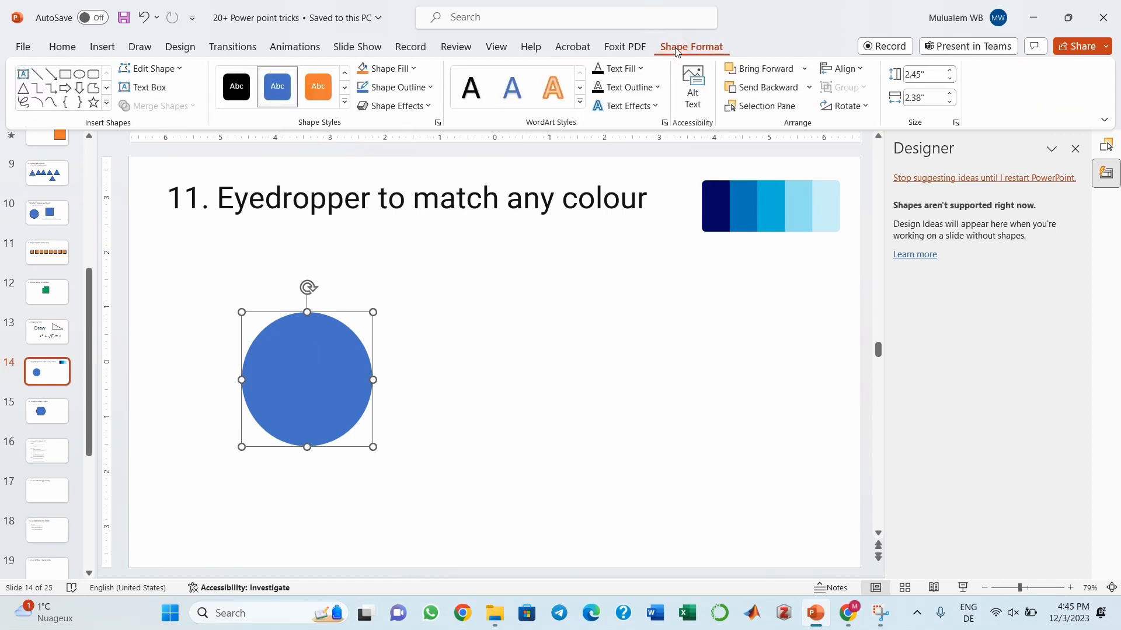
pyautogui.click(413, 70)
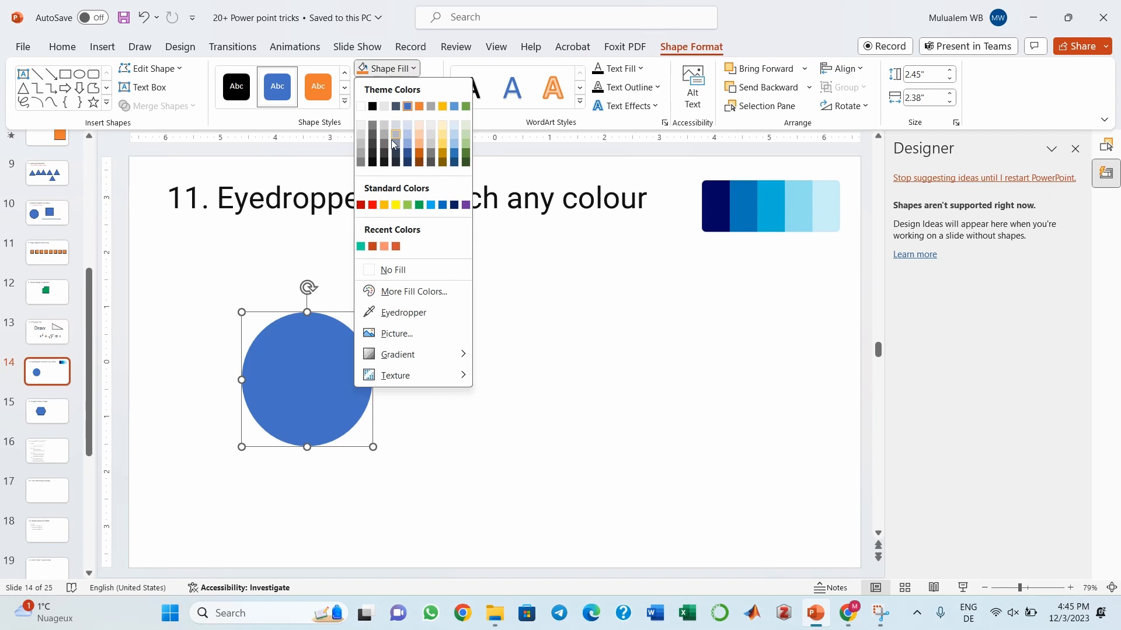
pyautogui.click(401, 315)
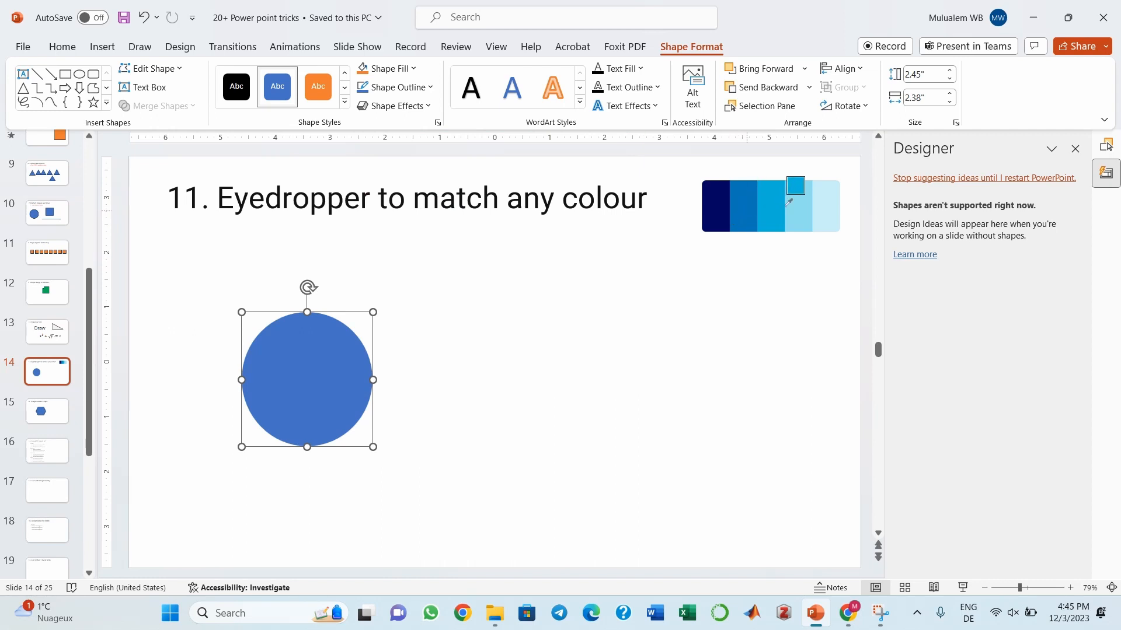
pyautogui.click(802, 205)
pyautogui.hotkey('alt', 'F10')
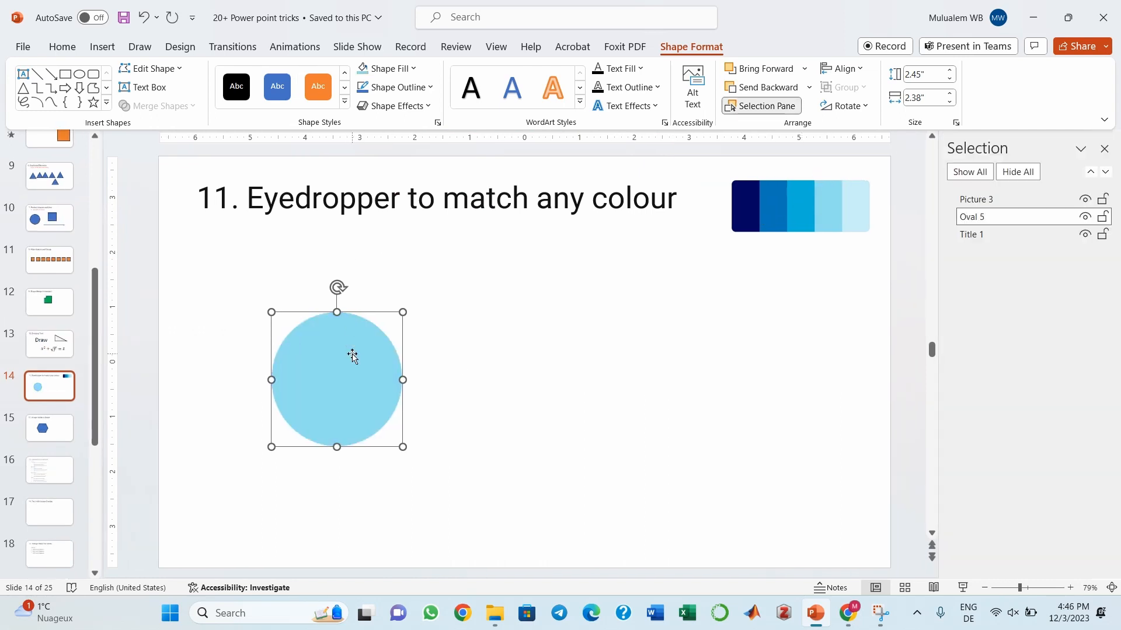
# Step: Add a second circle, 2.38 inches in diameter, right of the first in the palette's third colour, medium blue
pyautogui.click(508, 368)
pyautogui.hotkey('ctrl', 'v')
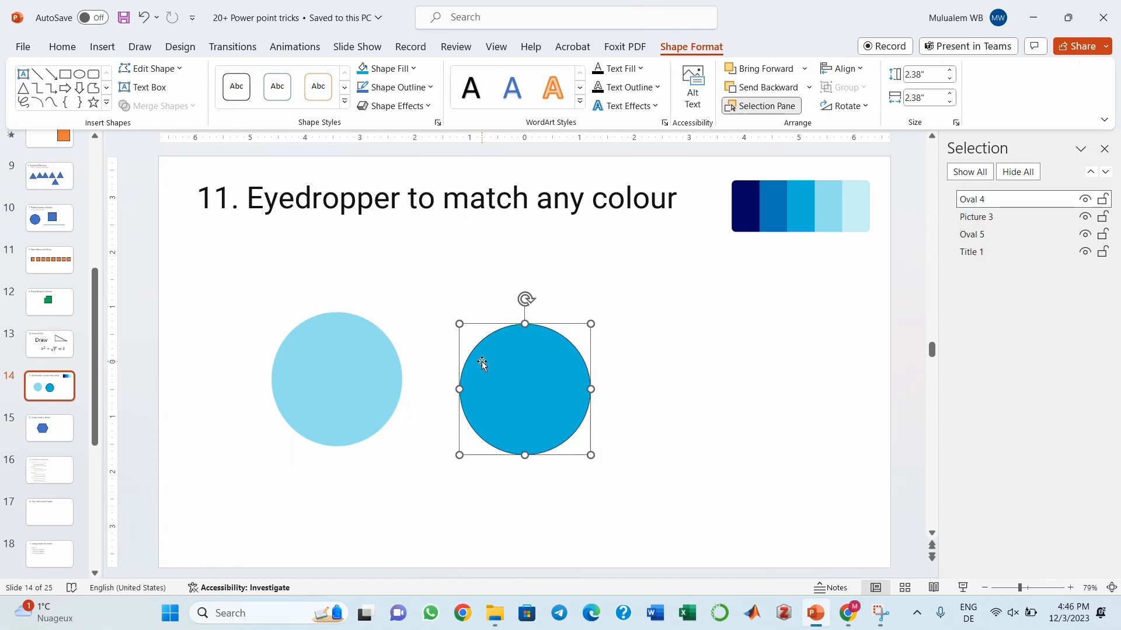
pyautogui.click(740, 404)
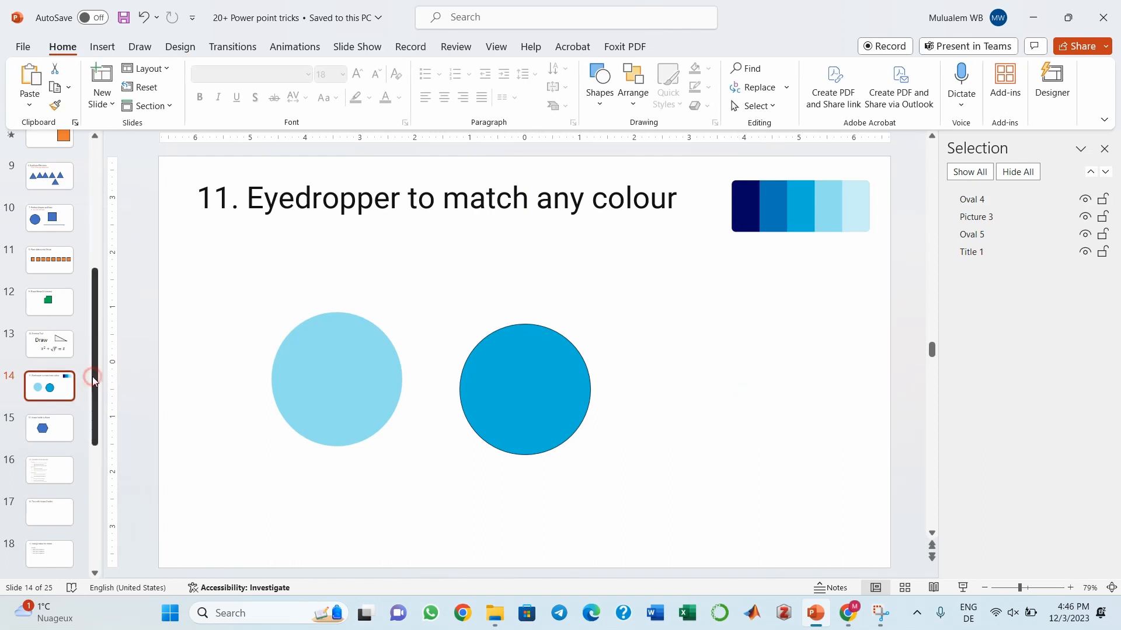
# Step: Move the hexagon on slide 15 to the right, near the slide's centre, and open its Format Shape settings
pyautogui.scroll(-1, 93, 376)
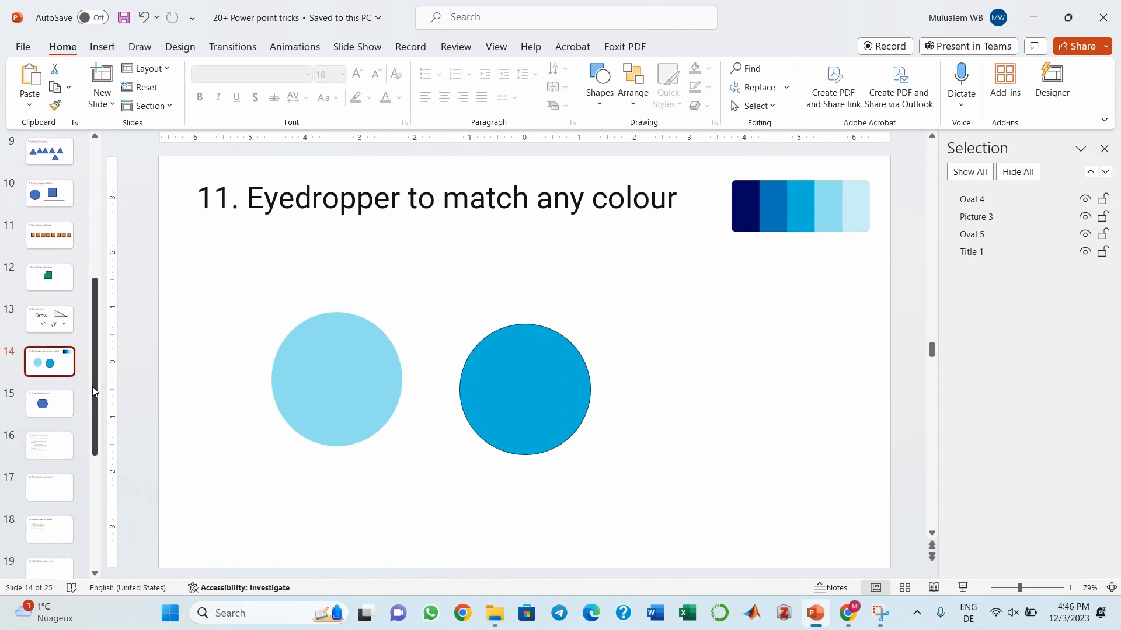
pyautogui.click(62, 401)
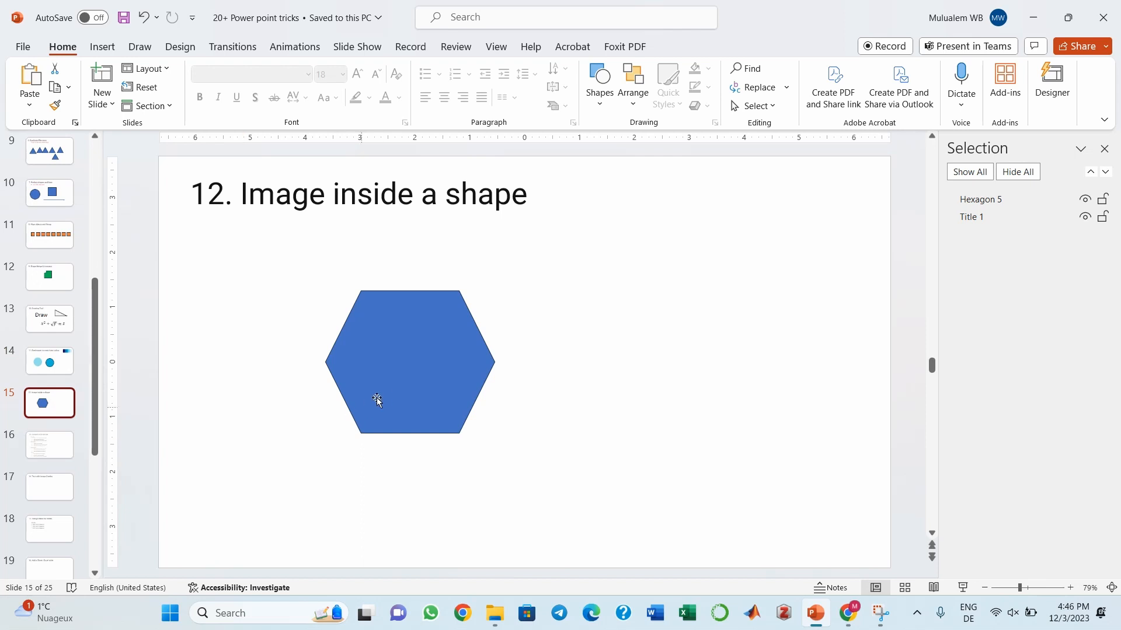
pyautogui.moveTo(377, 394); pyautogui.dragTo(533, 382)
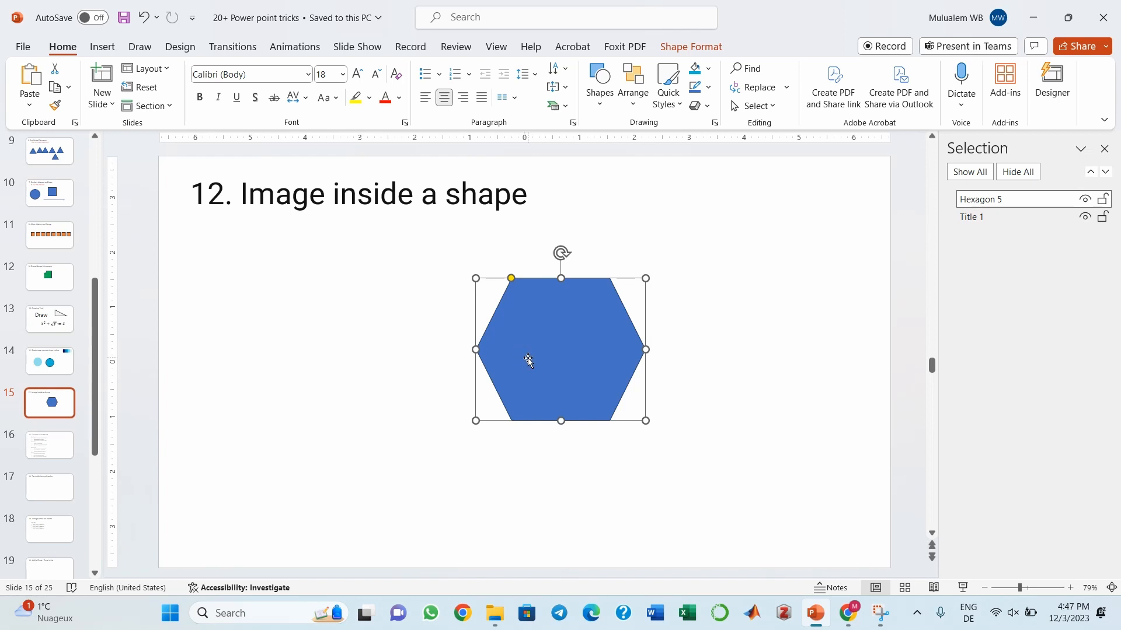
pyautogui.rightClick(528, 359)
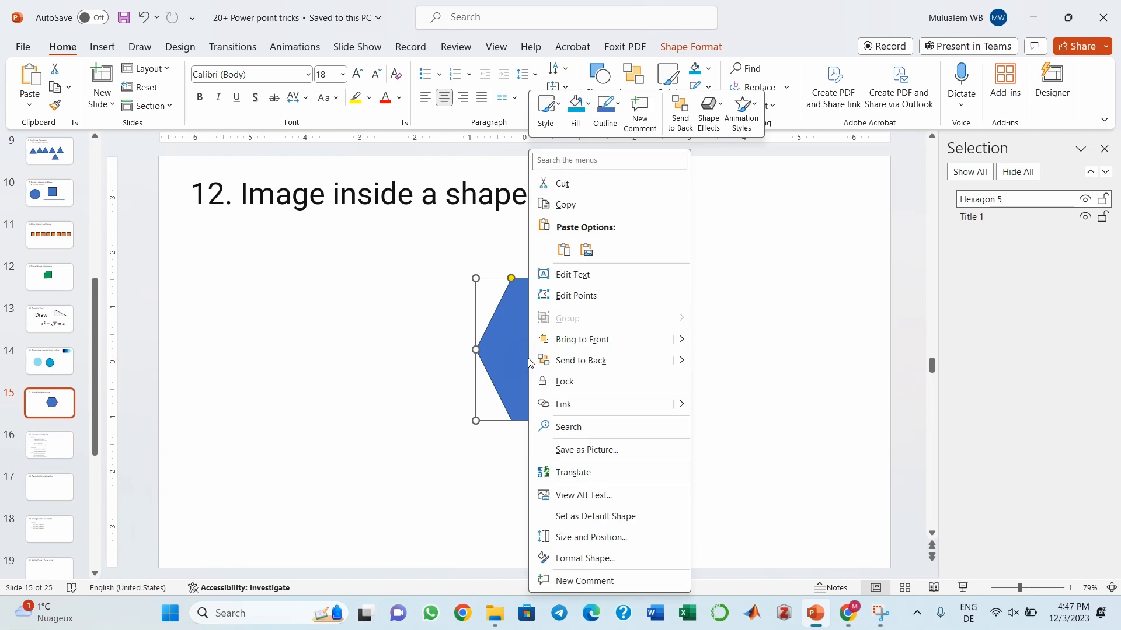
pyautogui.click(585, 559)
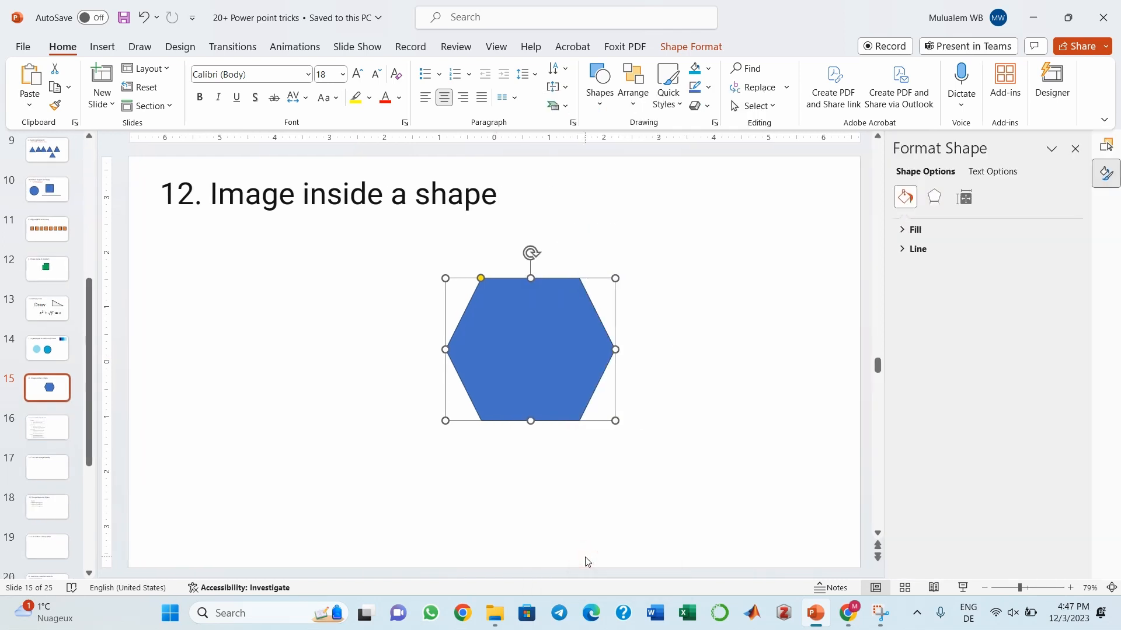